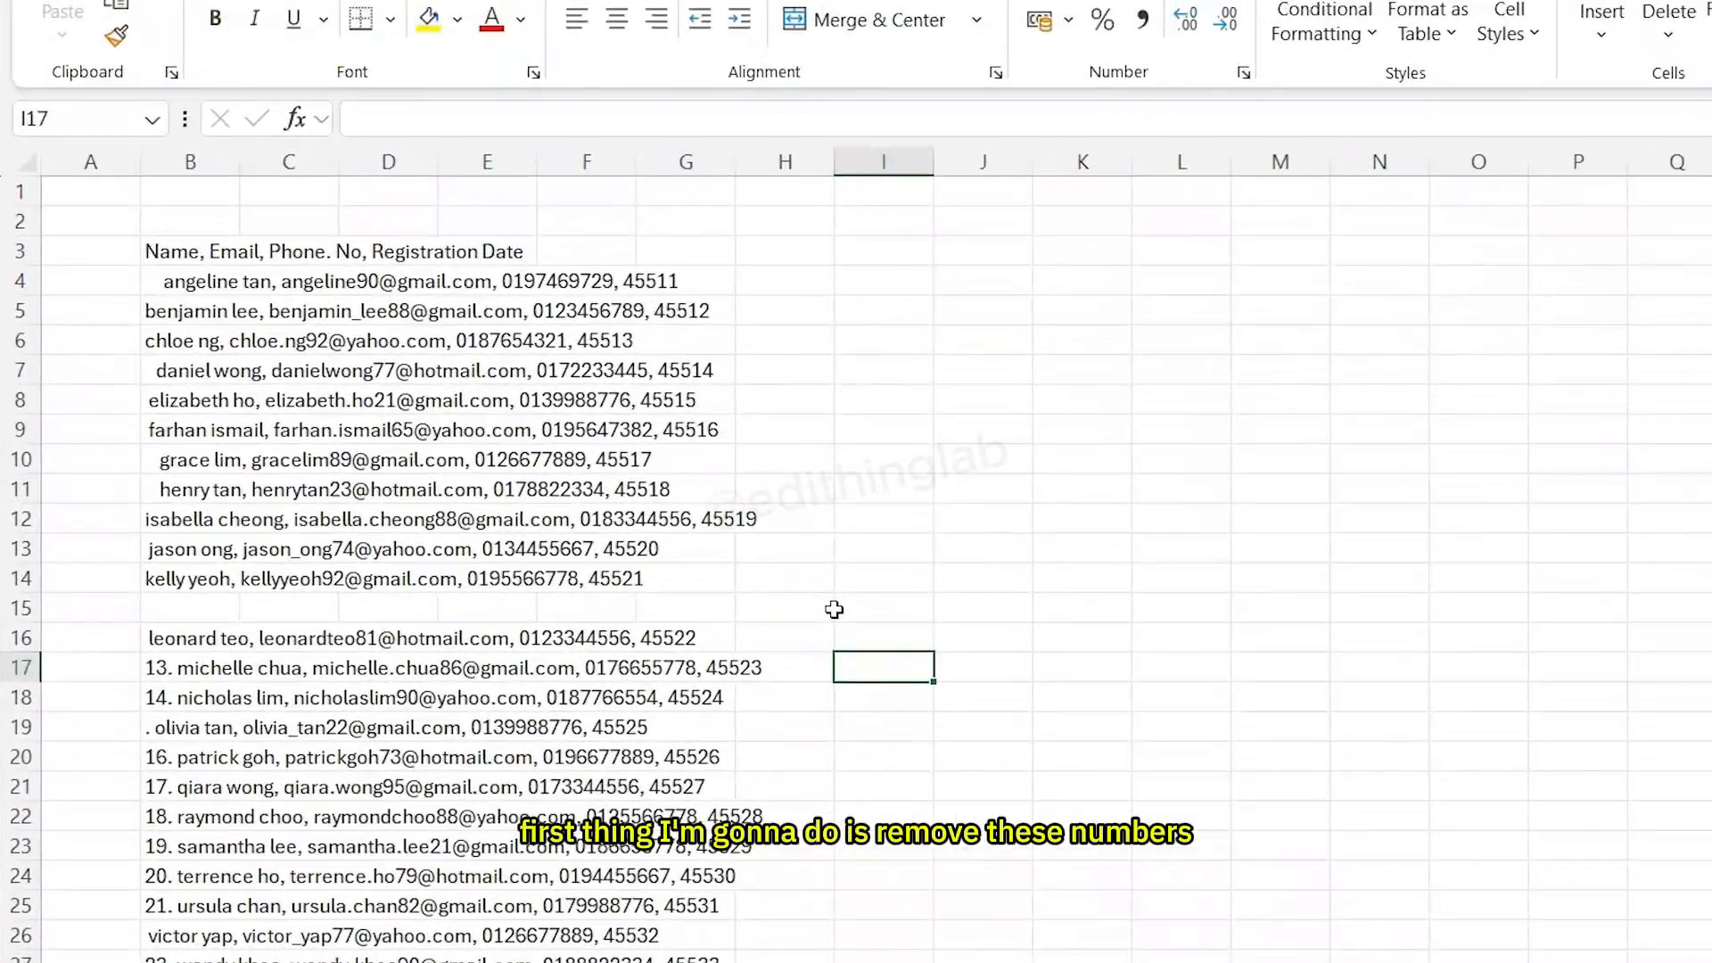
# - Enter =TRIM(MID(B17,FIND(" ",B17)+1,LEN(B17))) in I17 to strip the leading number from row 17's entry
pyautogui.scroll(-2, 600, 573)
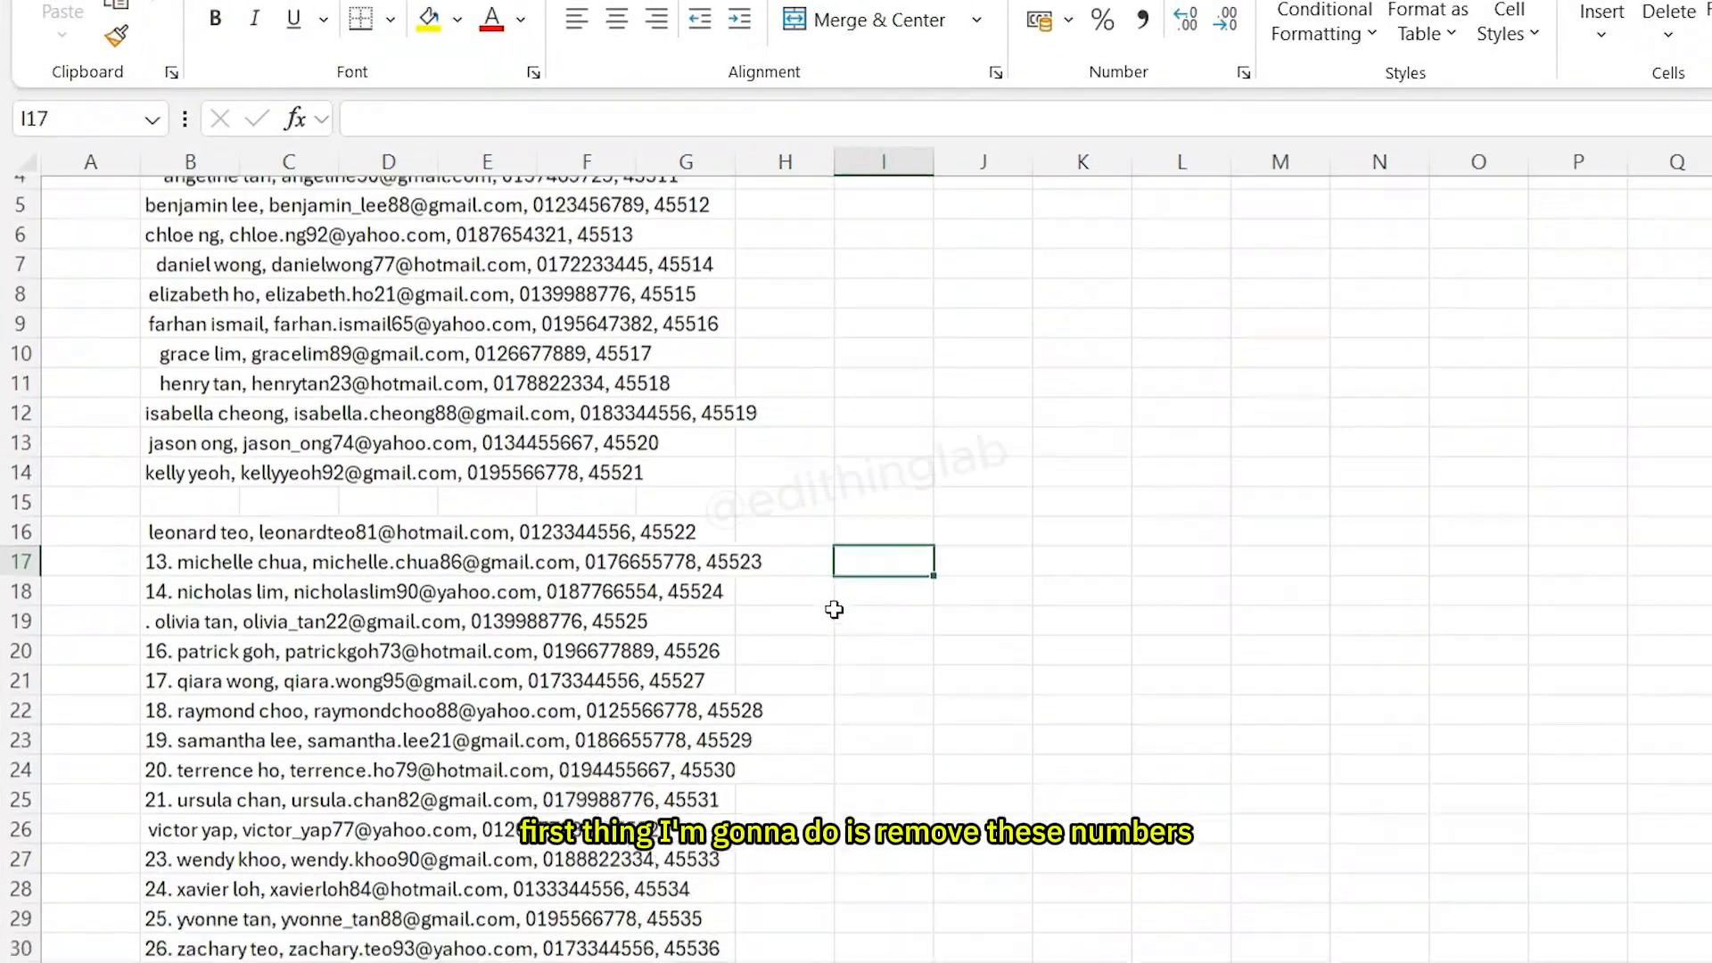
pyautogui.scroll(-1, 834, 609)
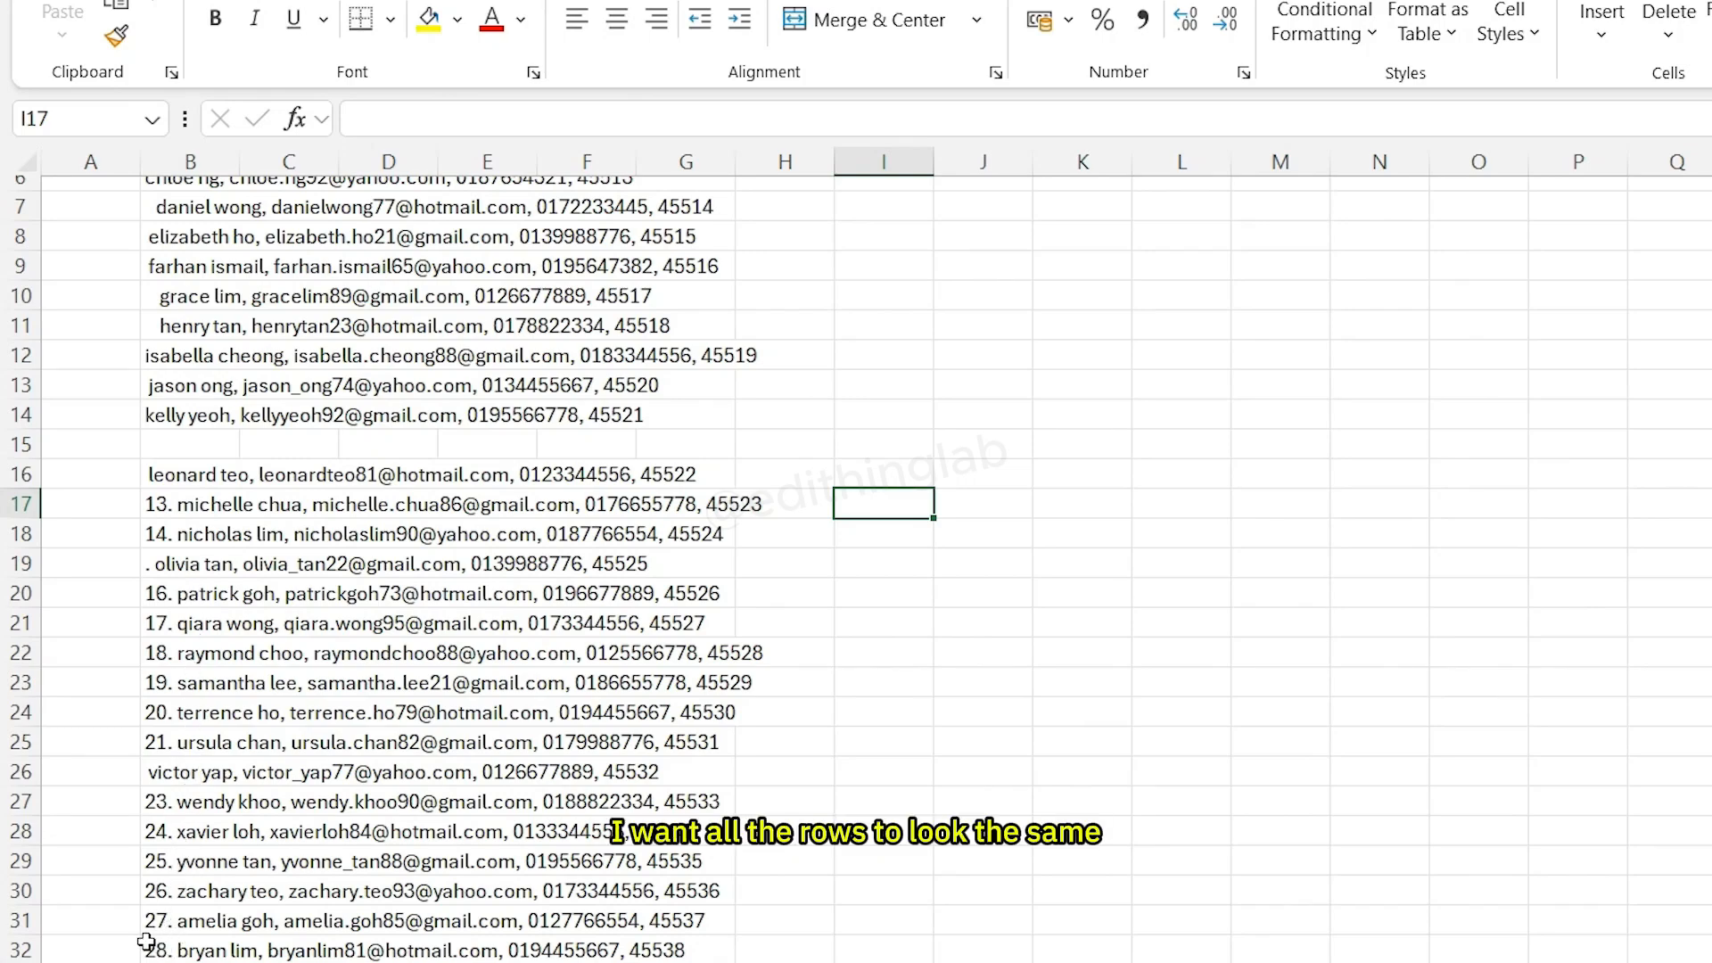
pyautogui.scroll(-9, 131, 509)
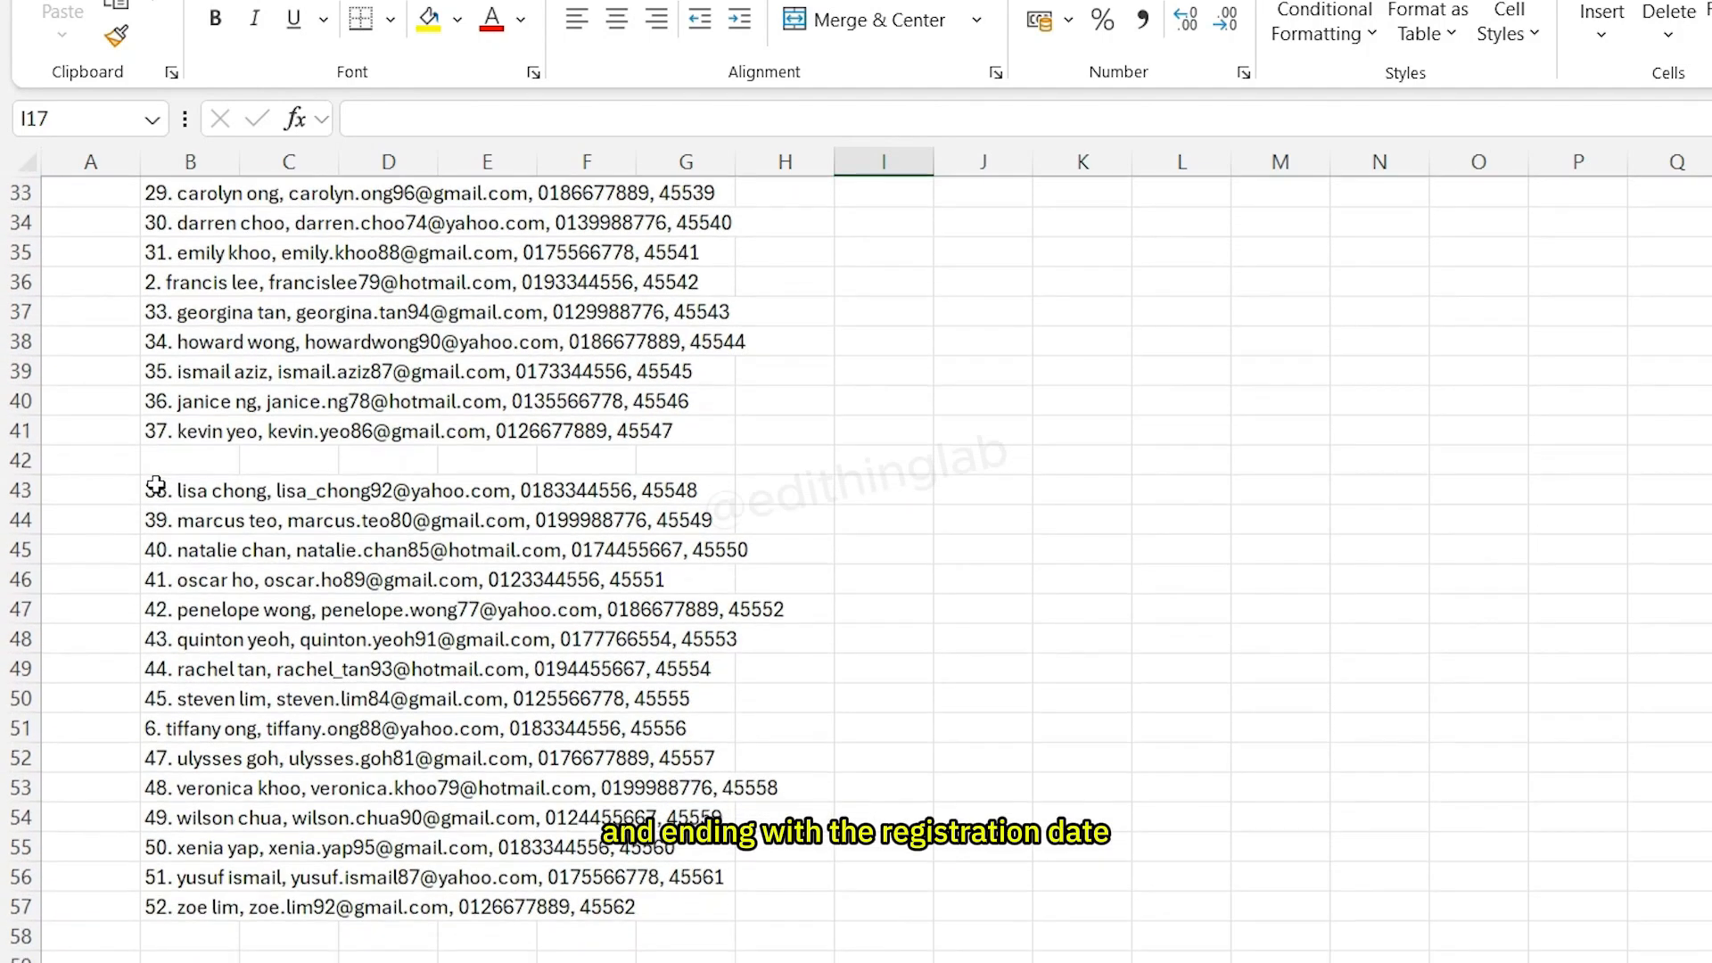
pyautogui.scroll(10, 140, 738)
pyautogui.scroll(-1, 844, 599)
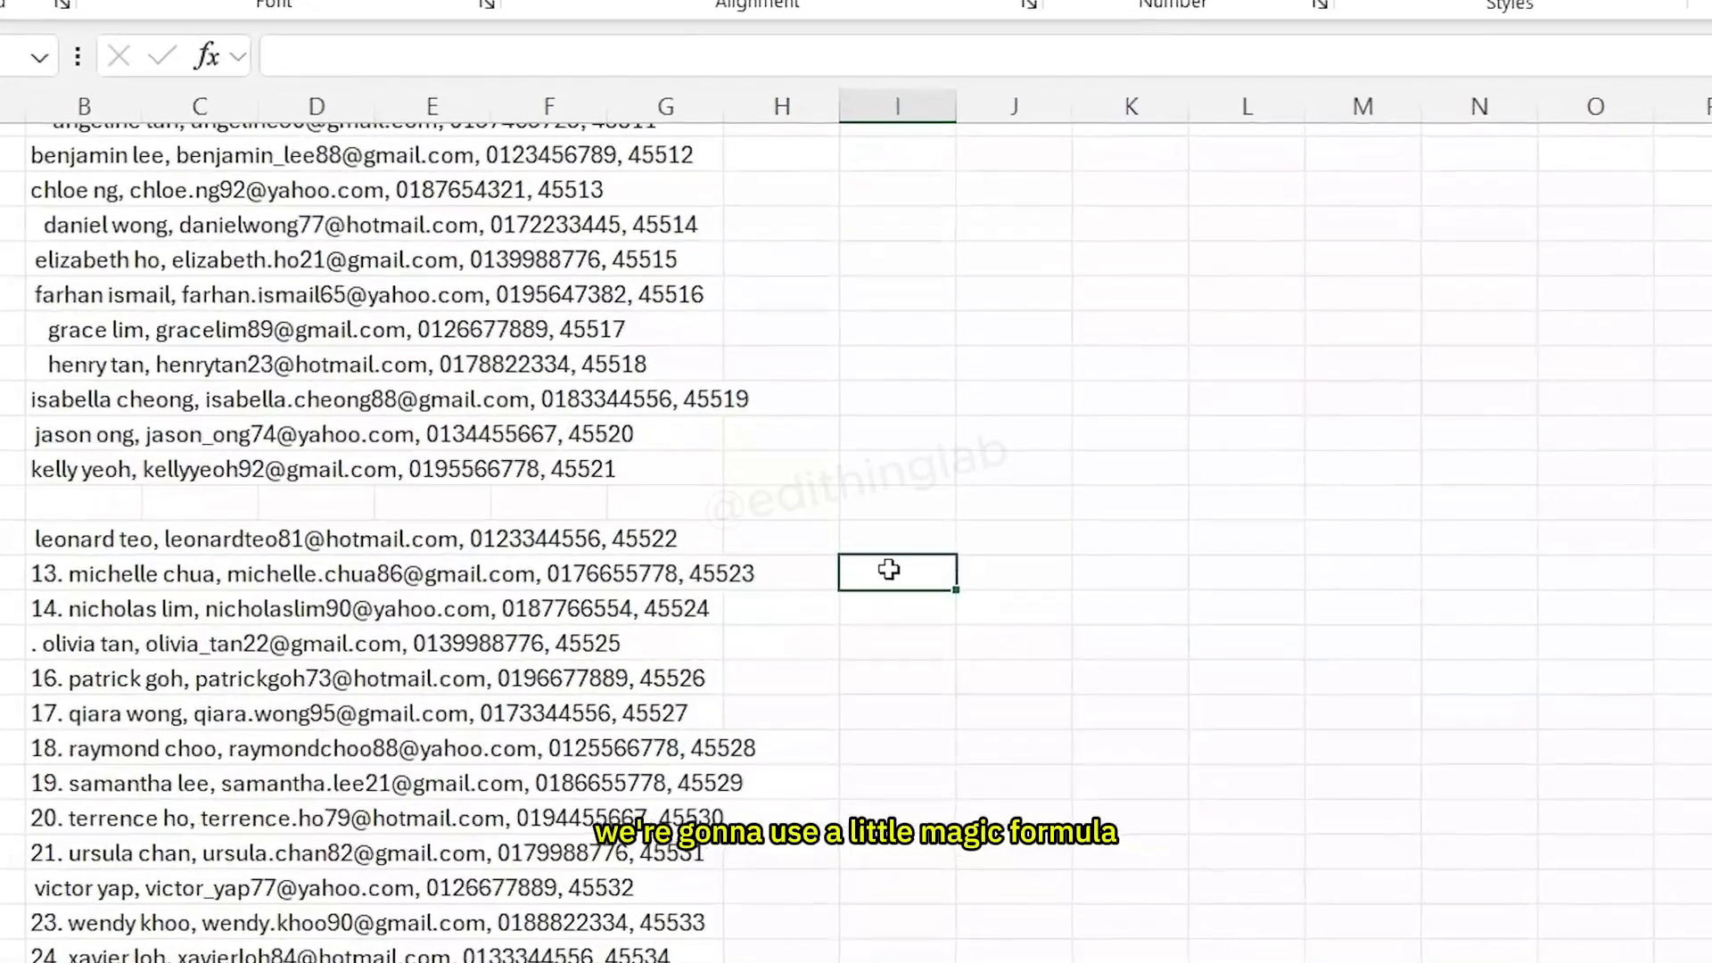
pyautogui.write('=TRI')
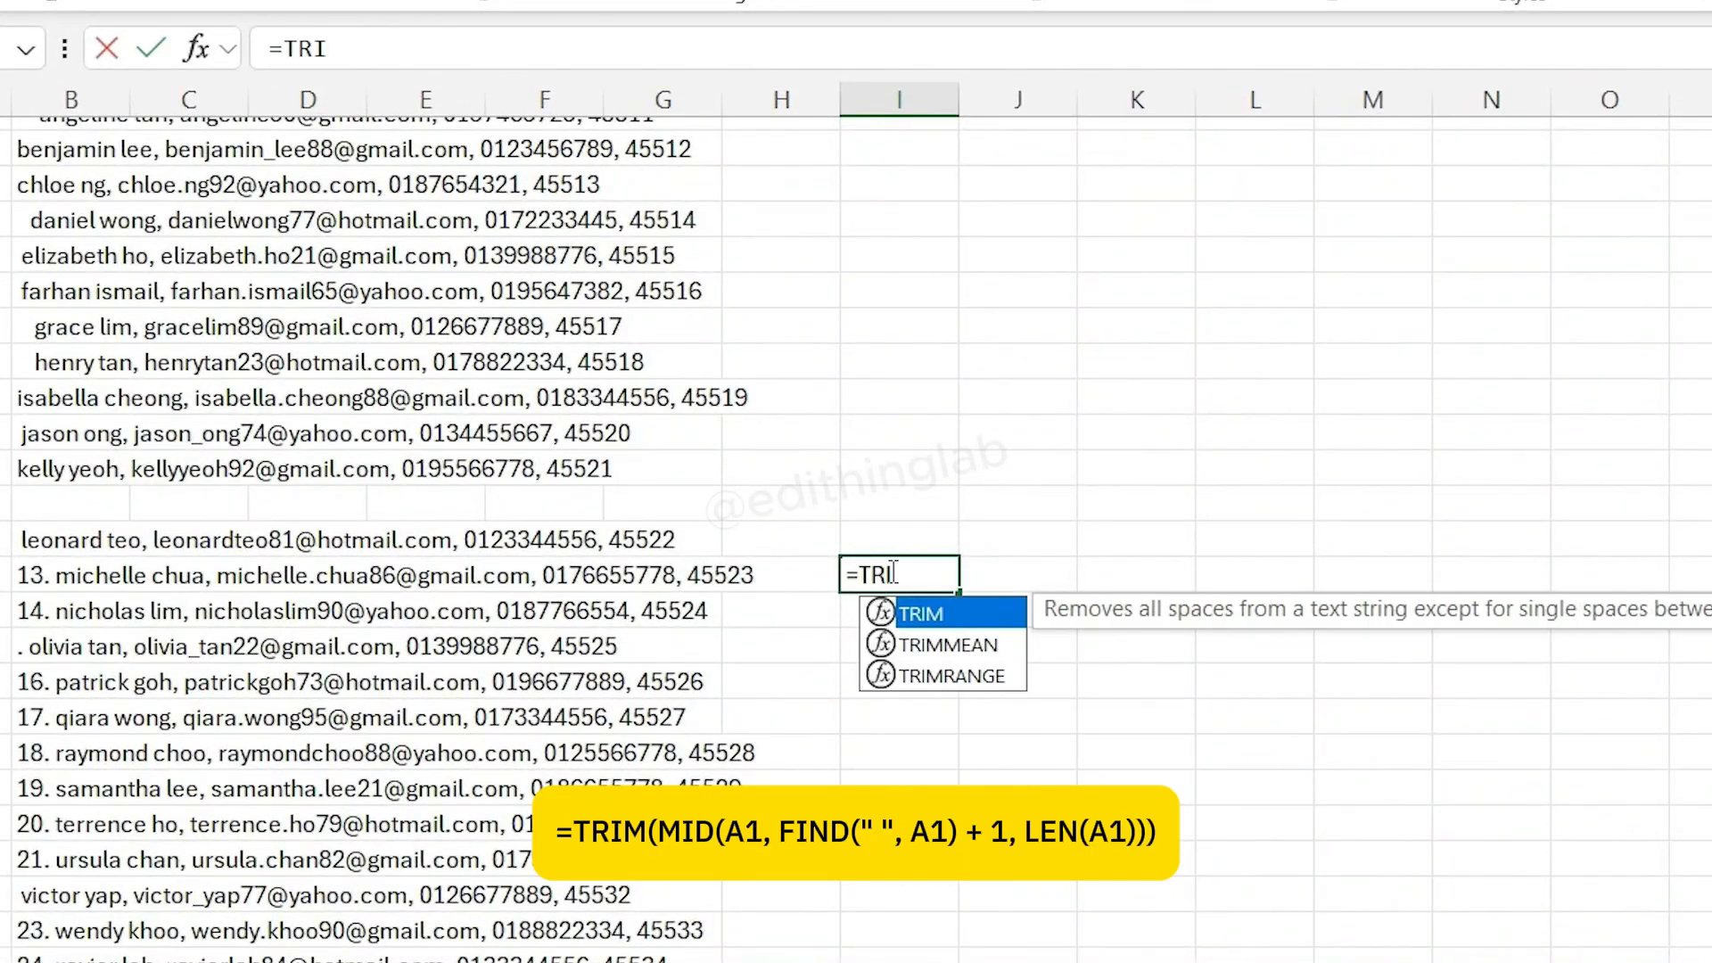
pyautogui.write('M(MID')
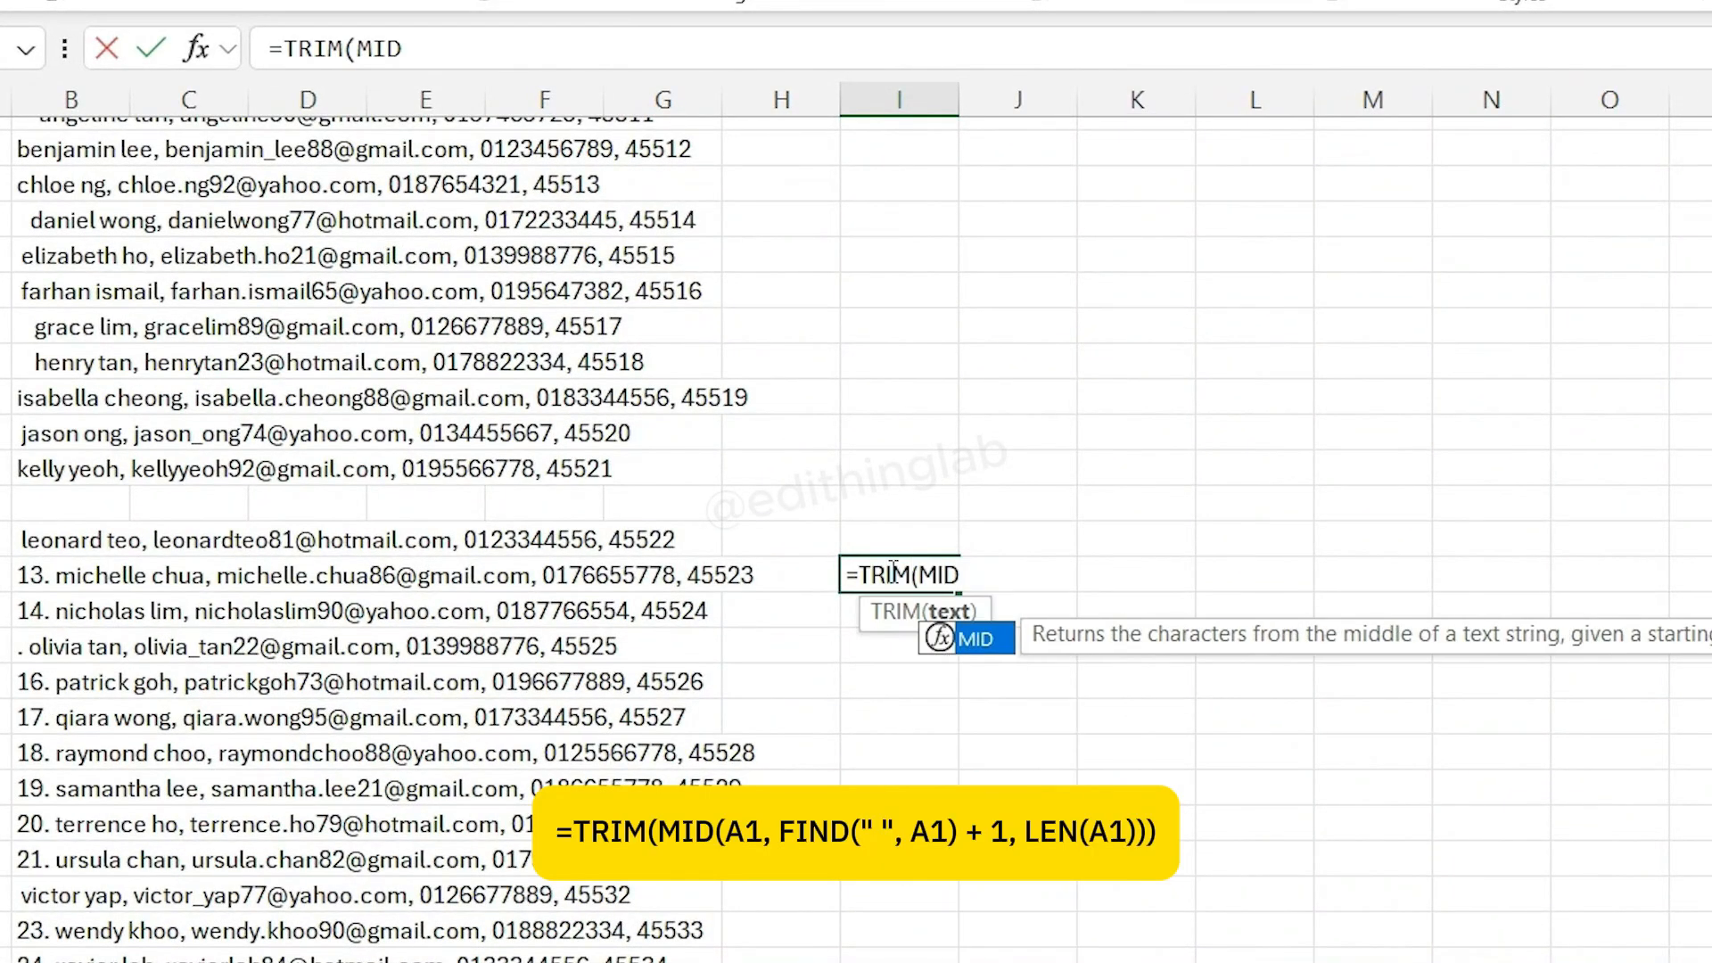
pyautogui.write('(')
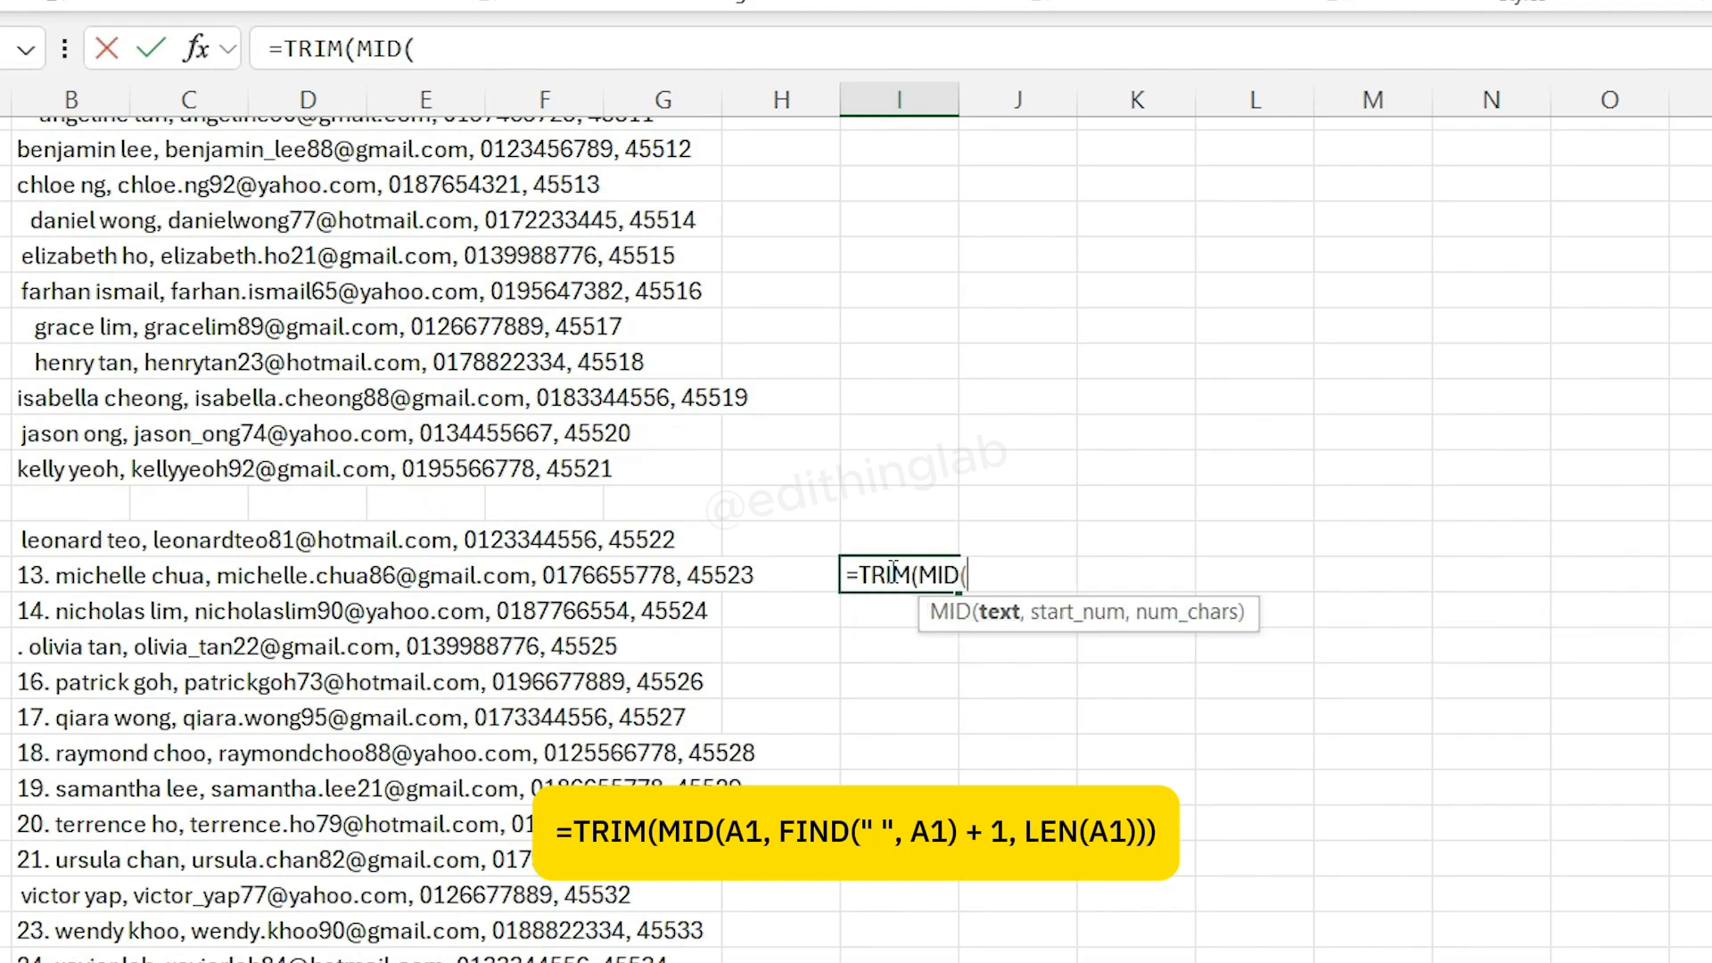
pyautogui.click(49, 581)
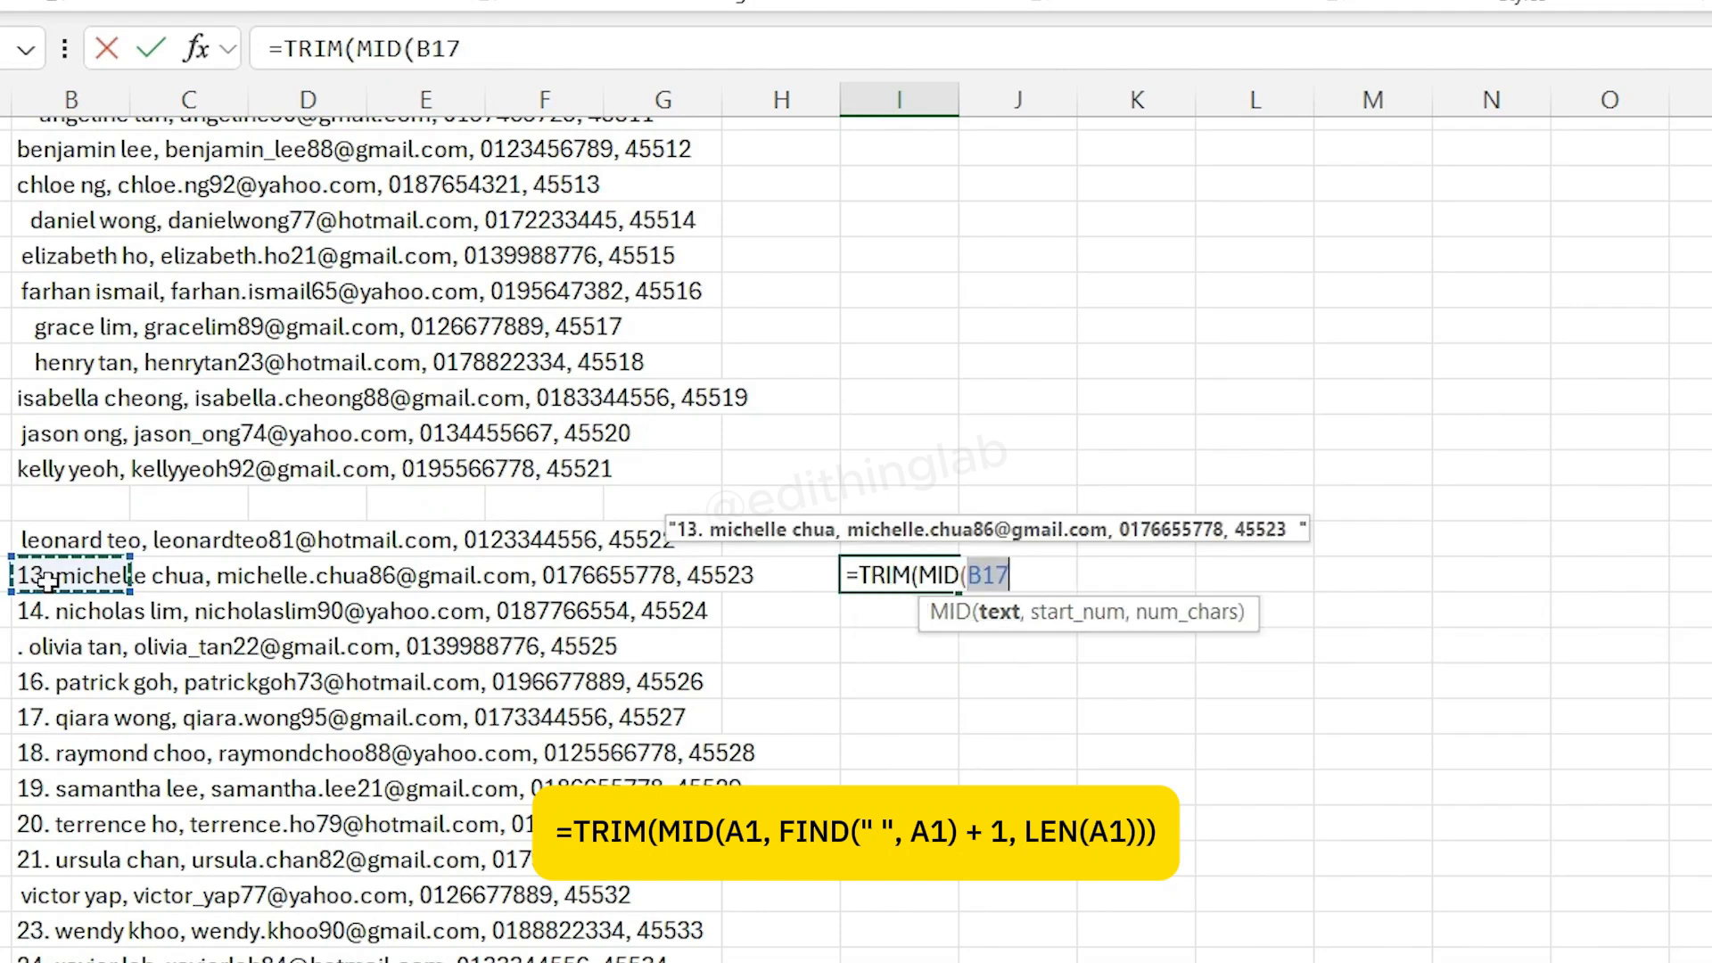
pyautogui.write(',FIND')
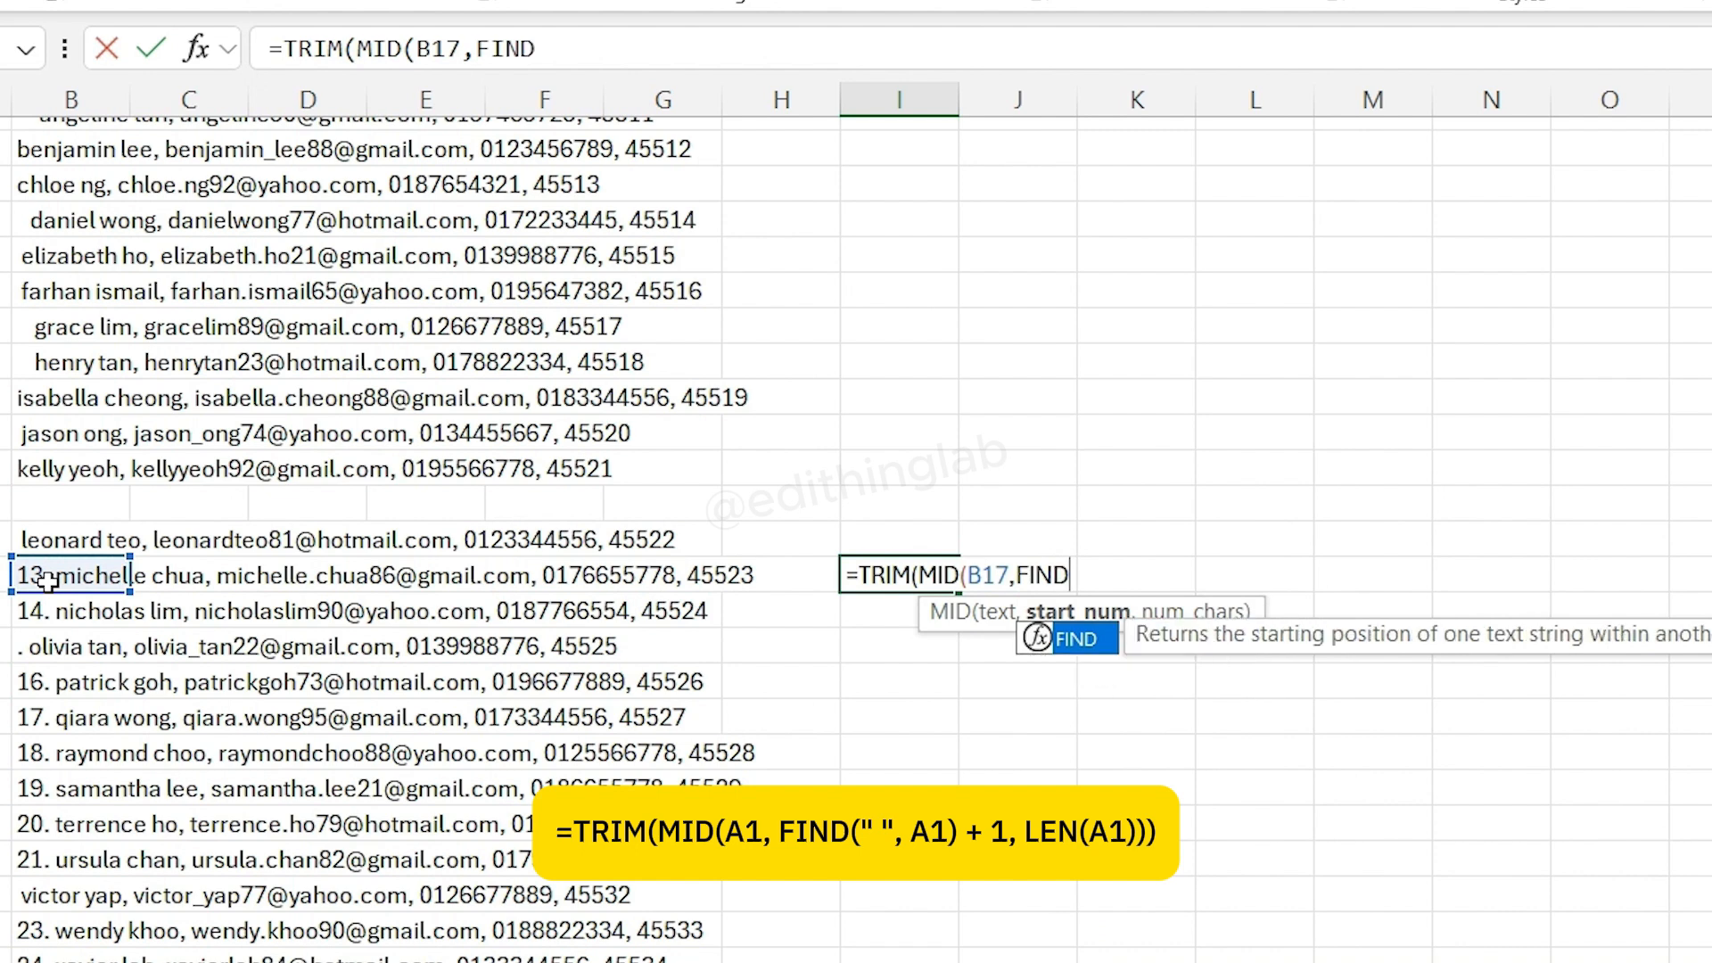
pyautogui.write('(')
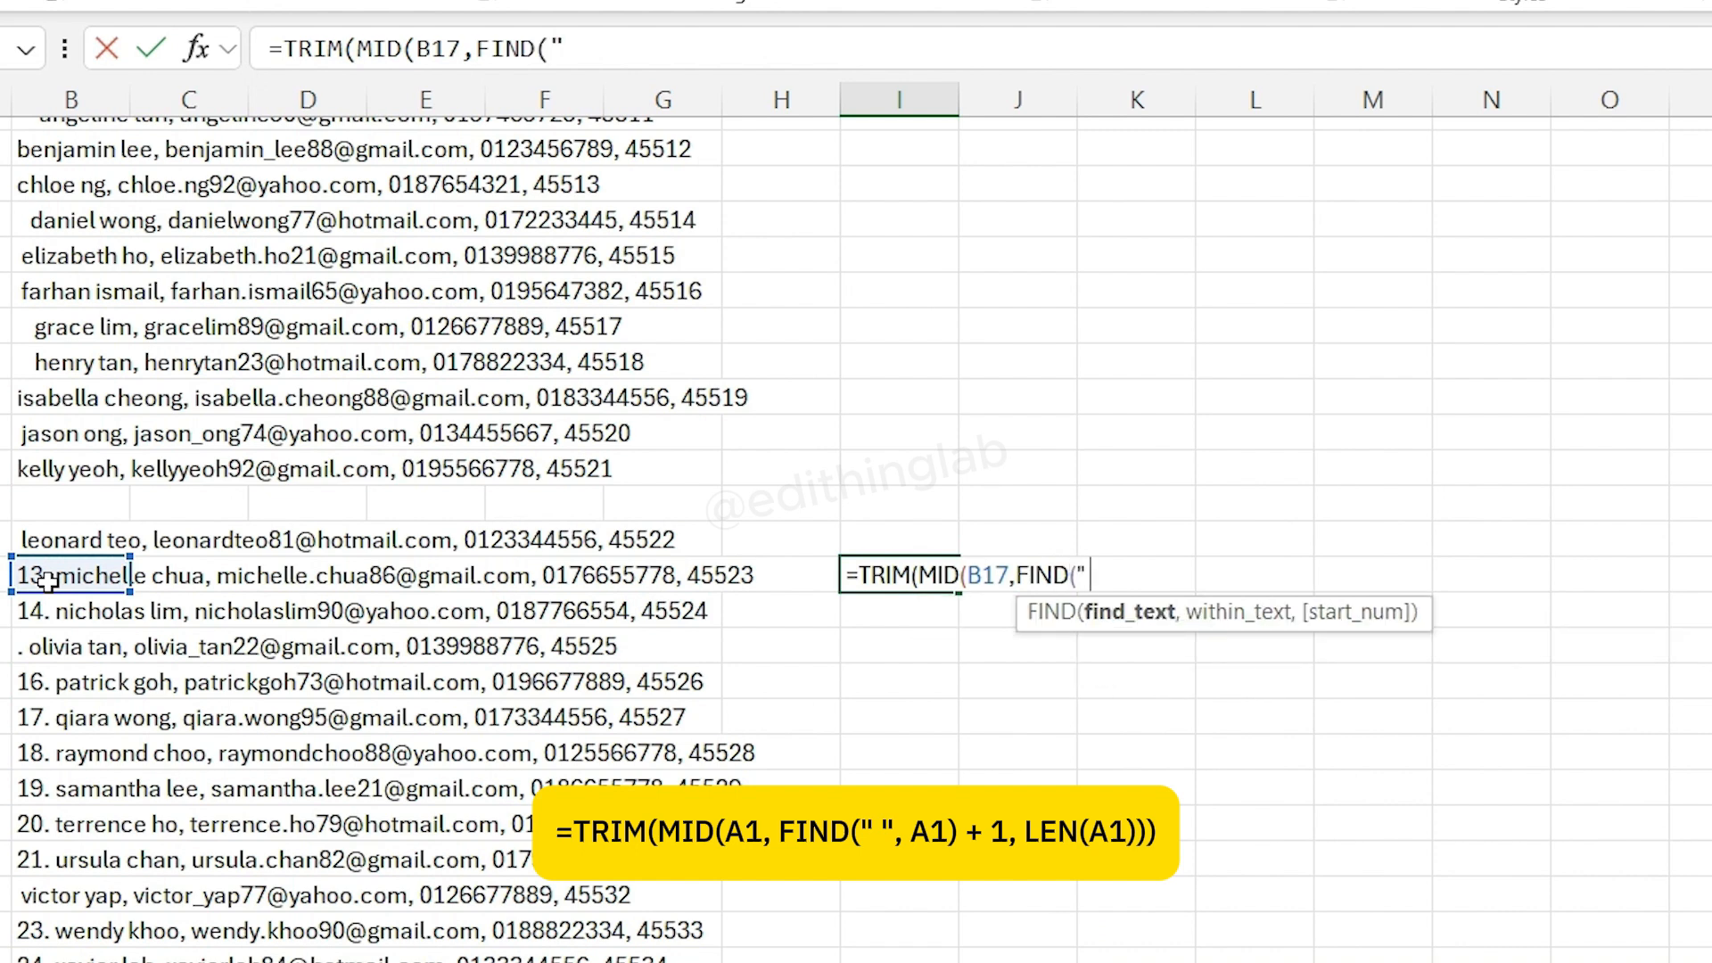
pyautogui.write('" ",')
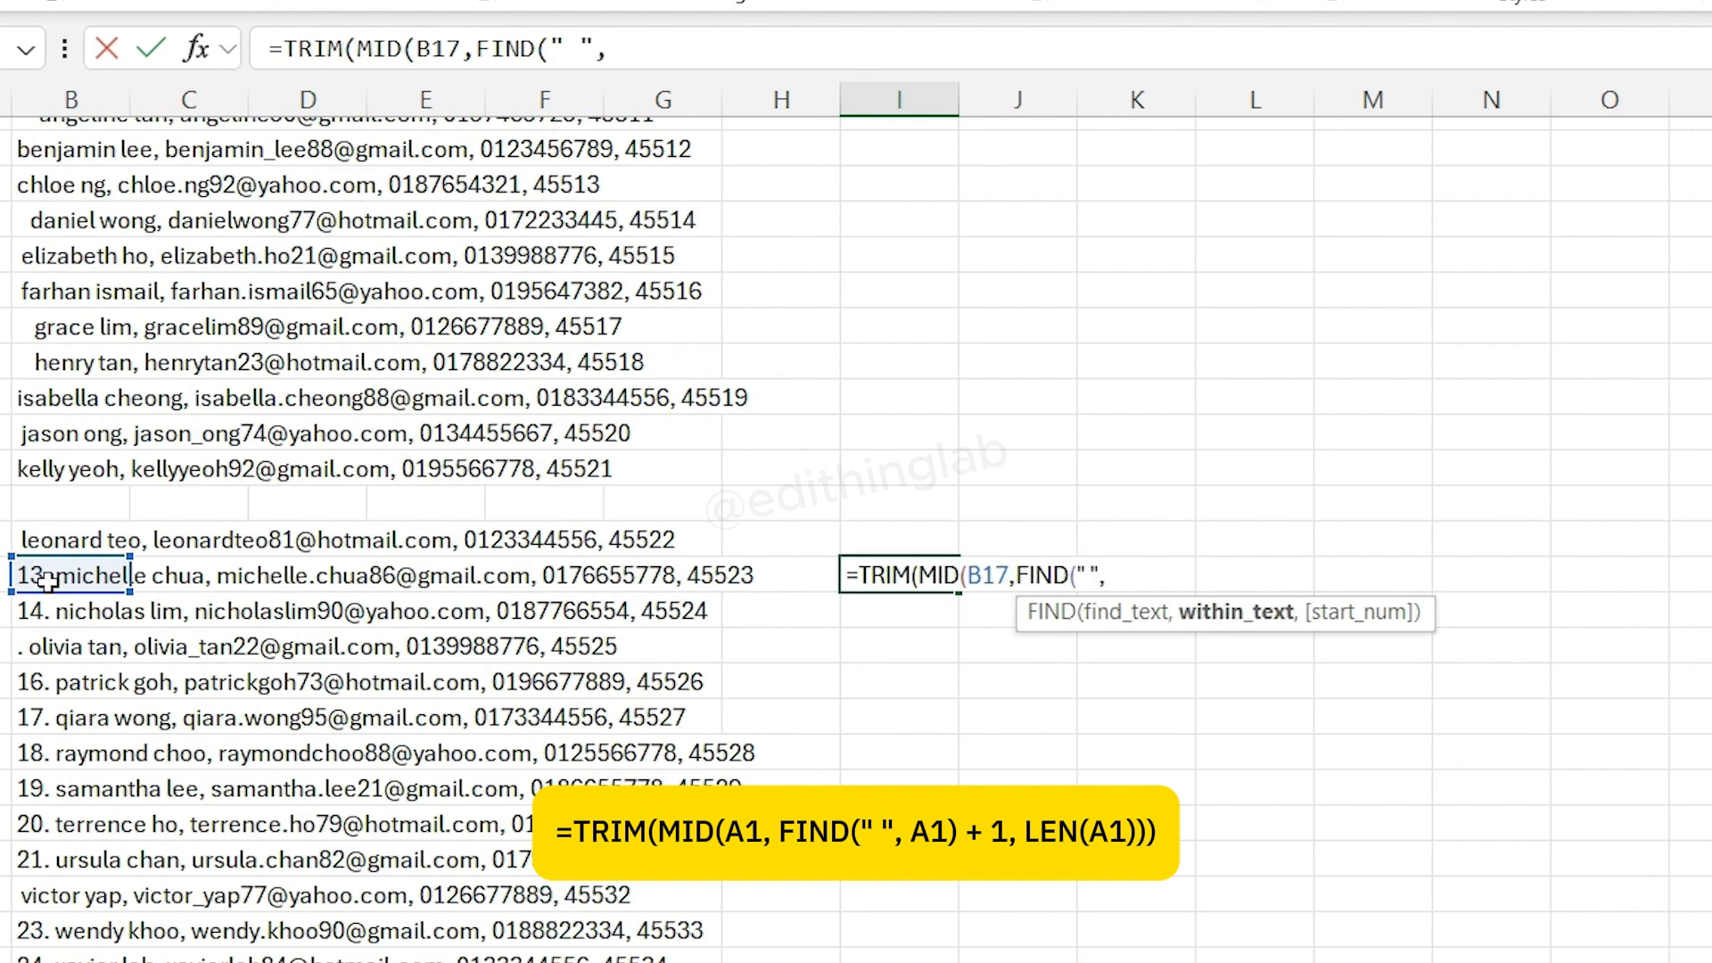
pyautogui.click(54, 575)
pyautogui.write(')')
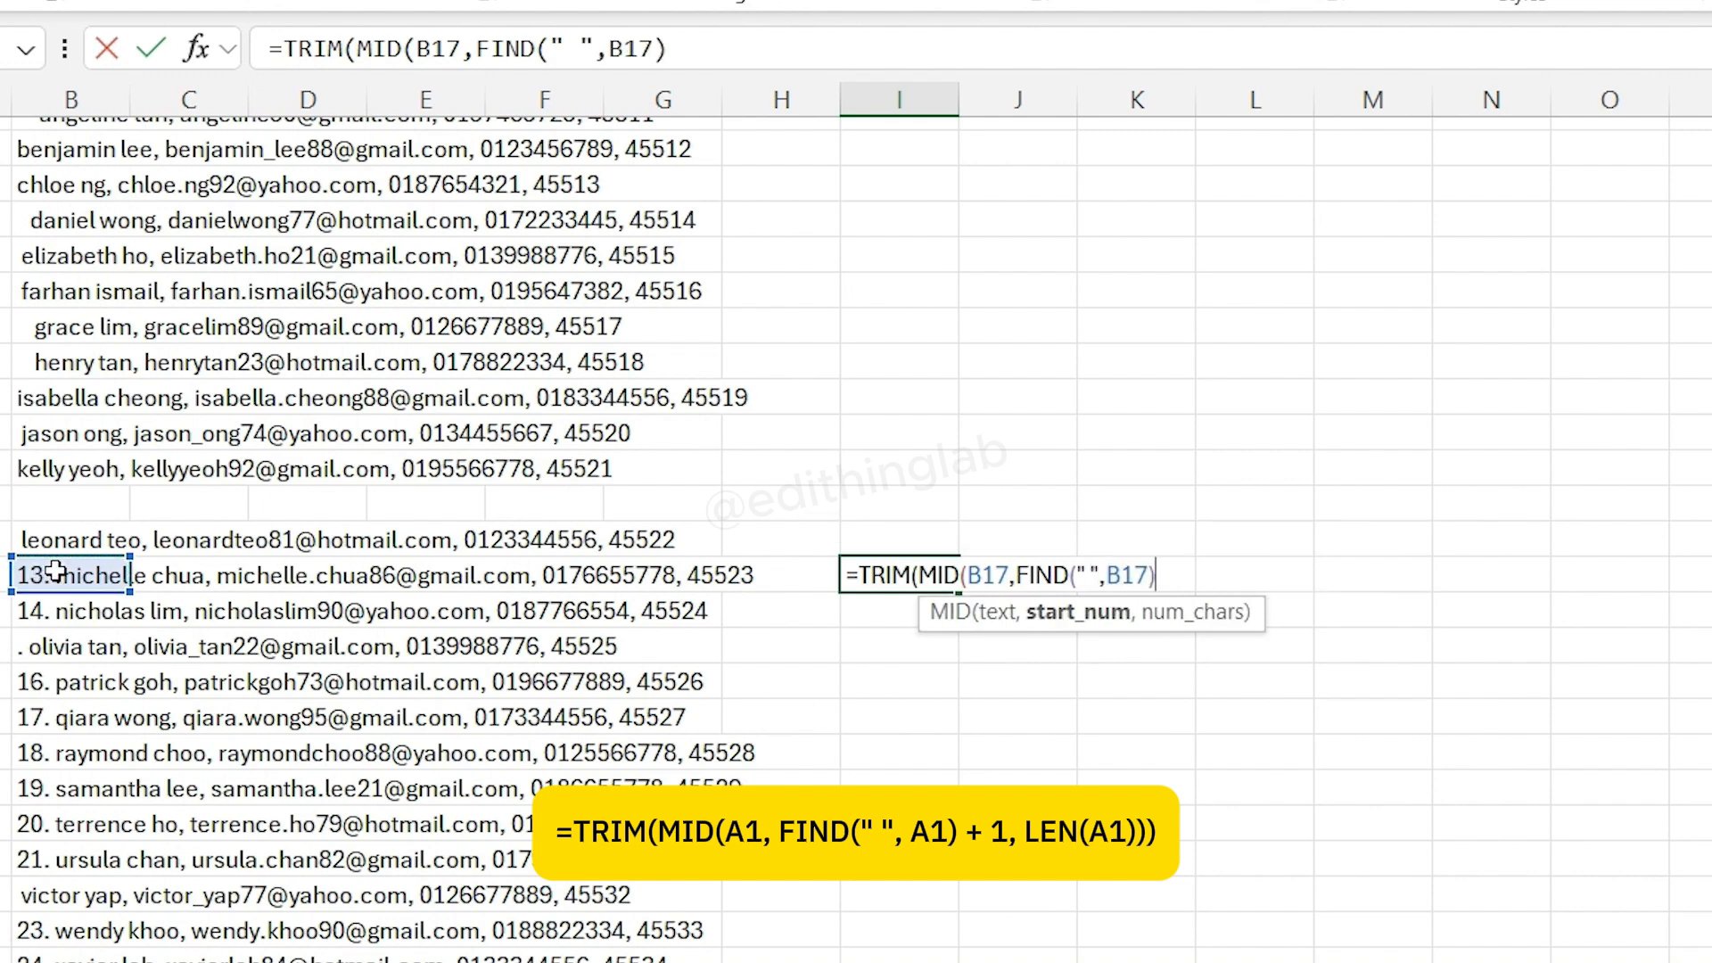
pyautogui.write('+1,')
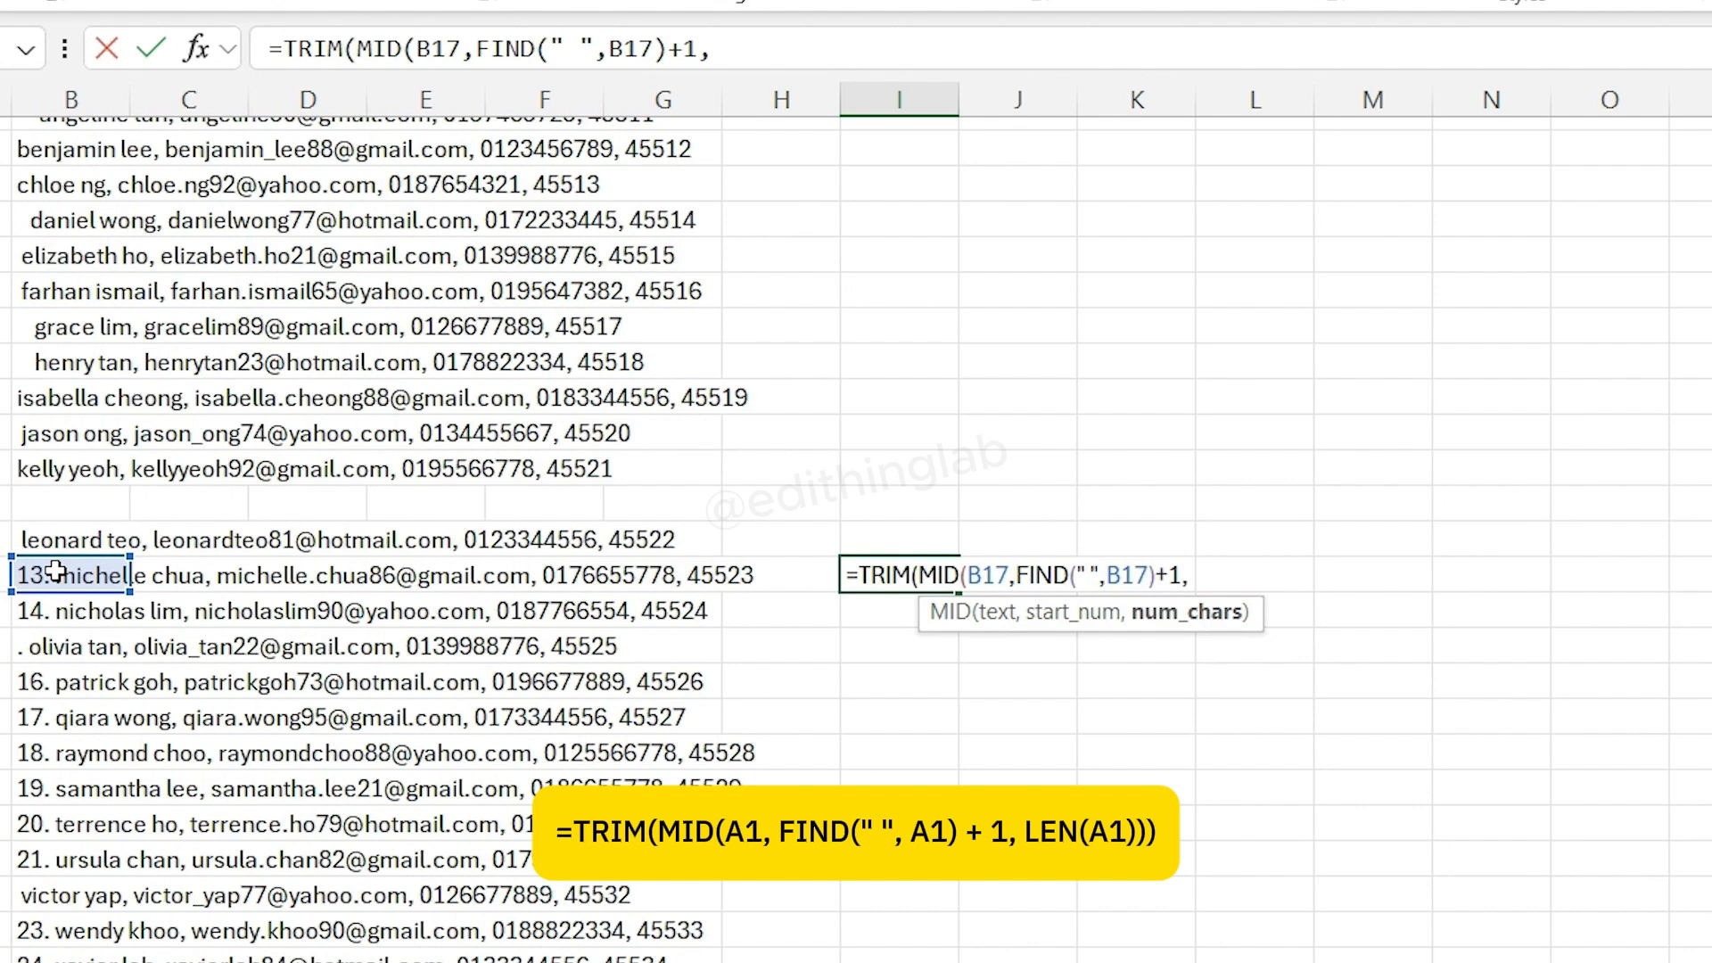
pyautogui.write('LEN(')
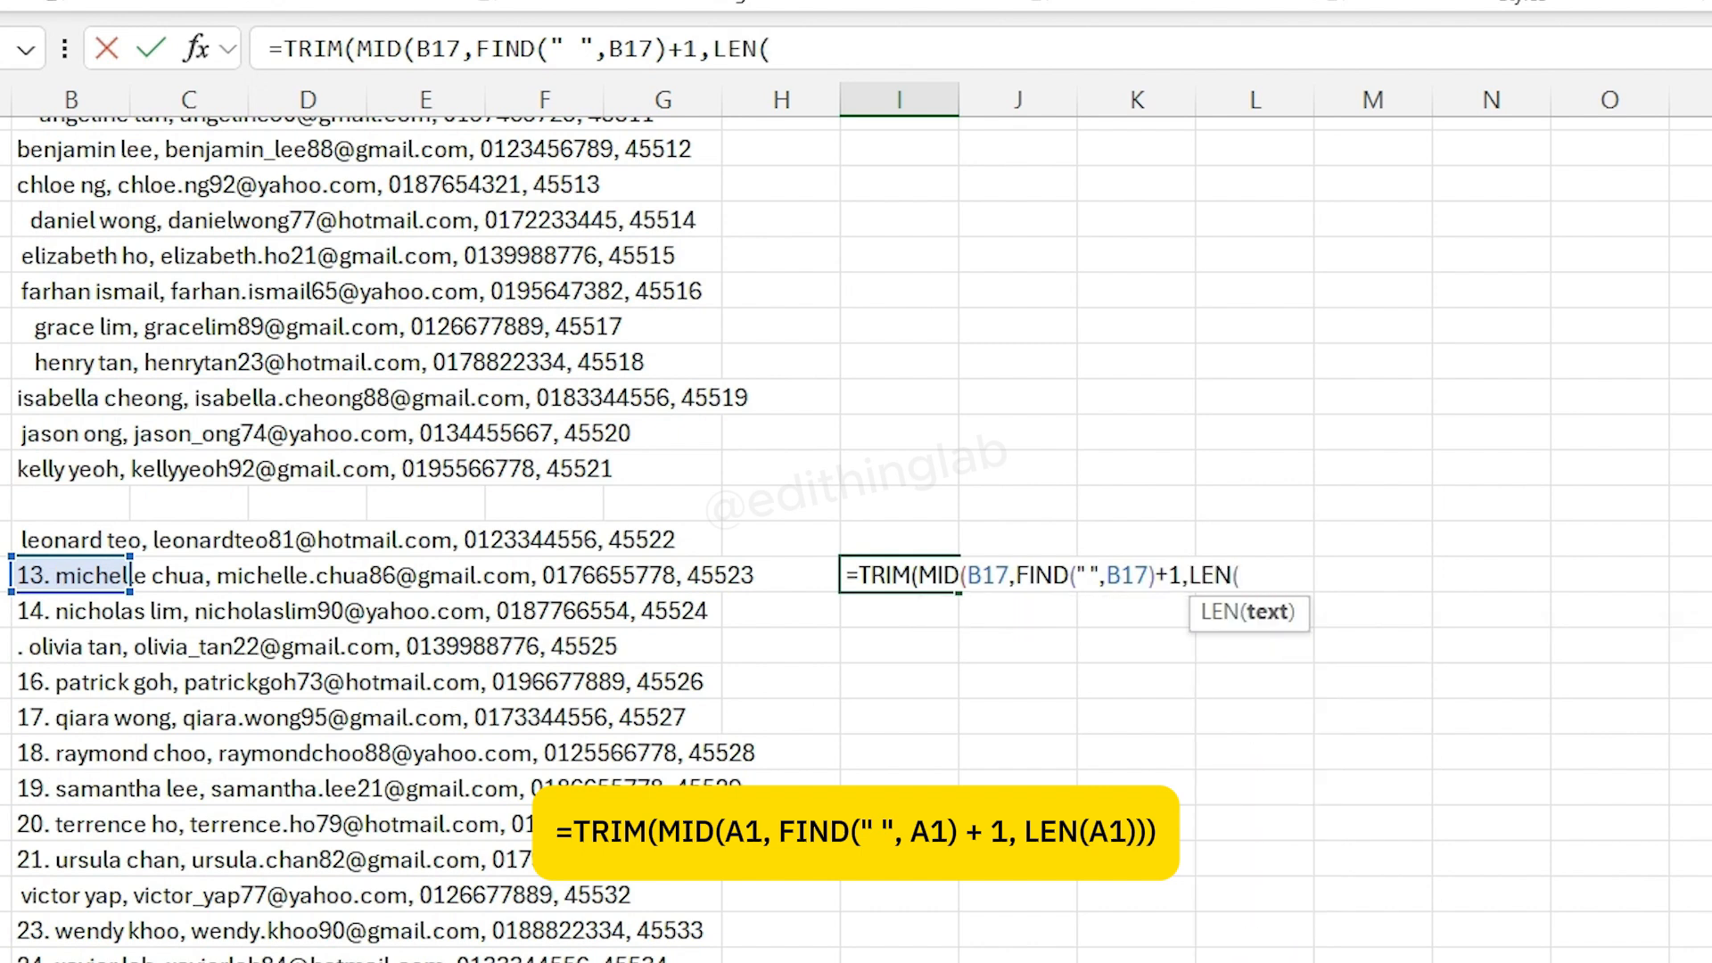
pyautogui.click(64, 575)
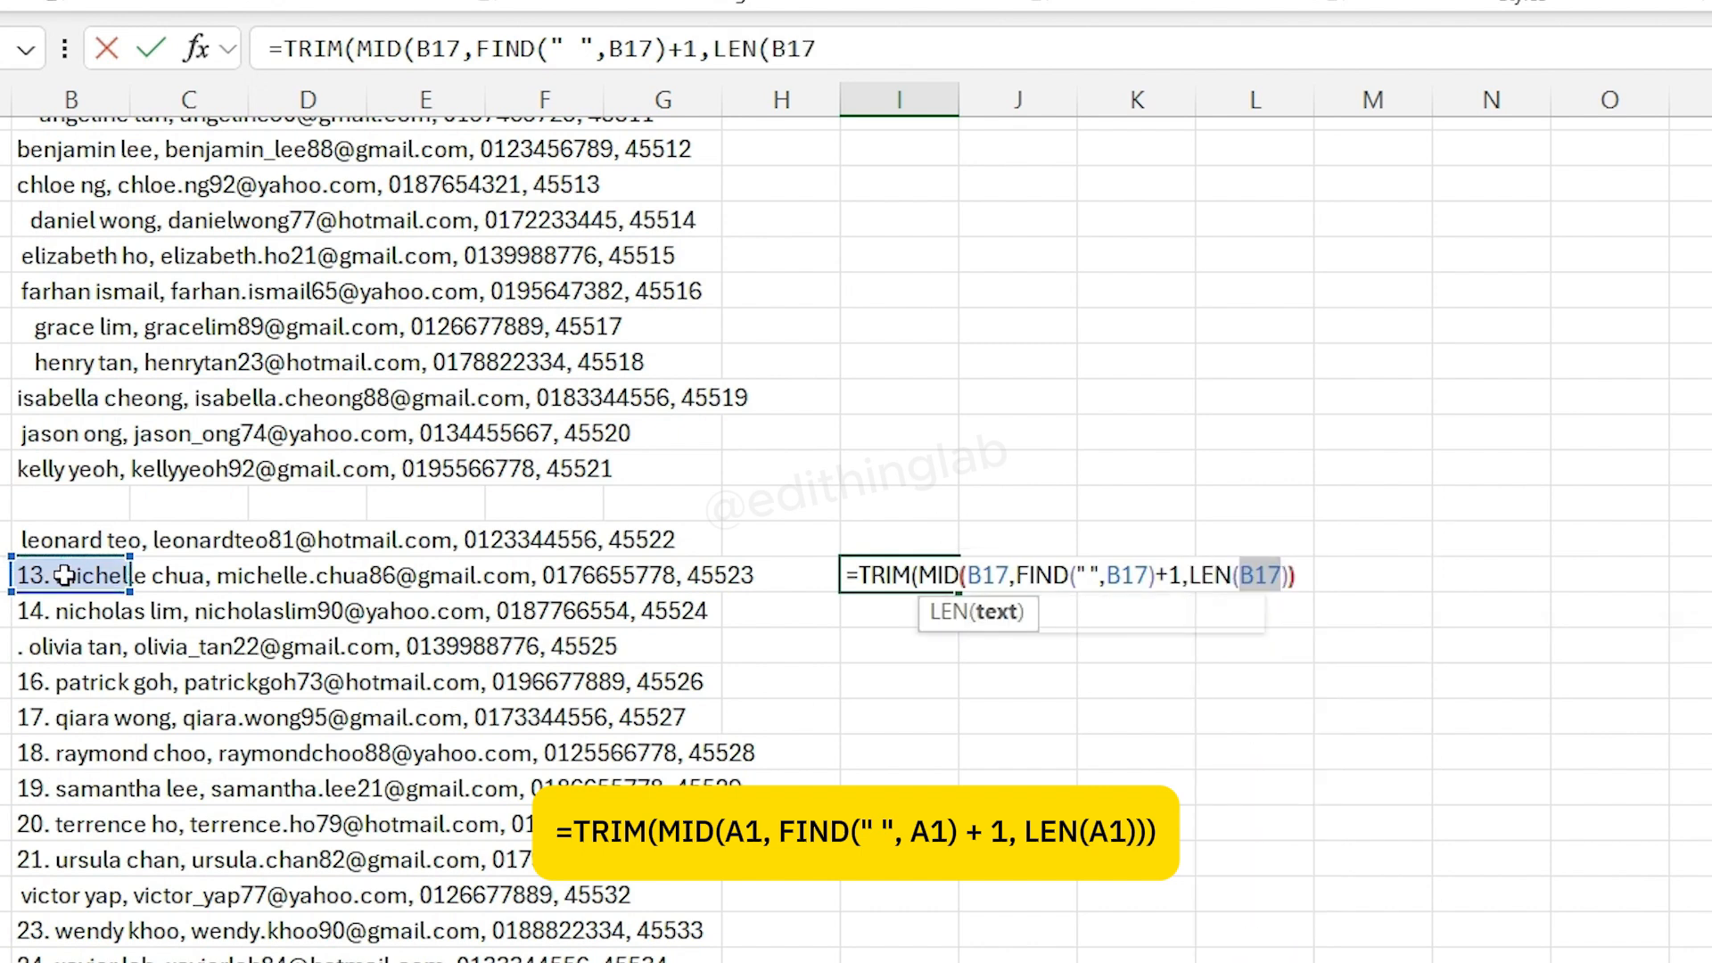
pyautogui.write(')))')
pyautogui.press('Return')
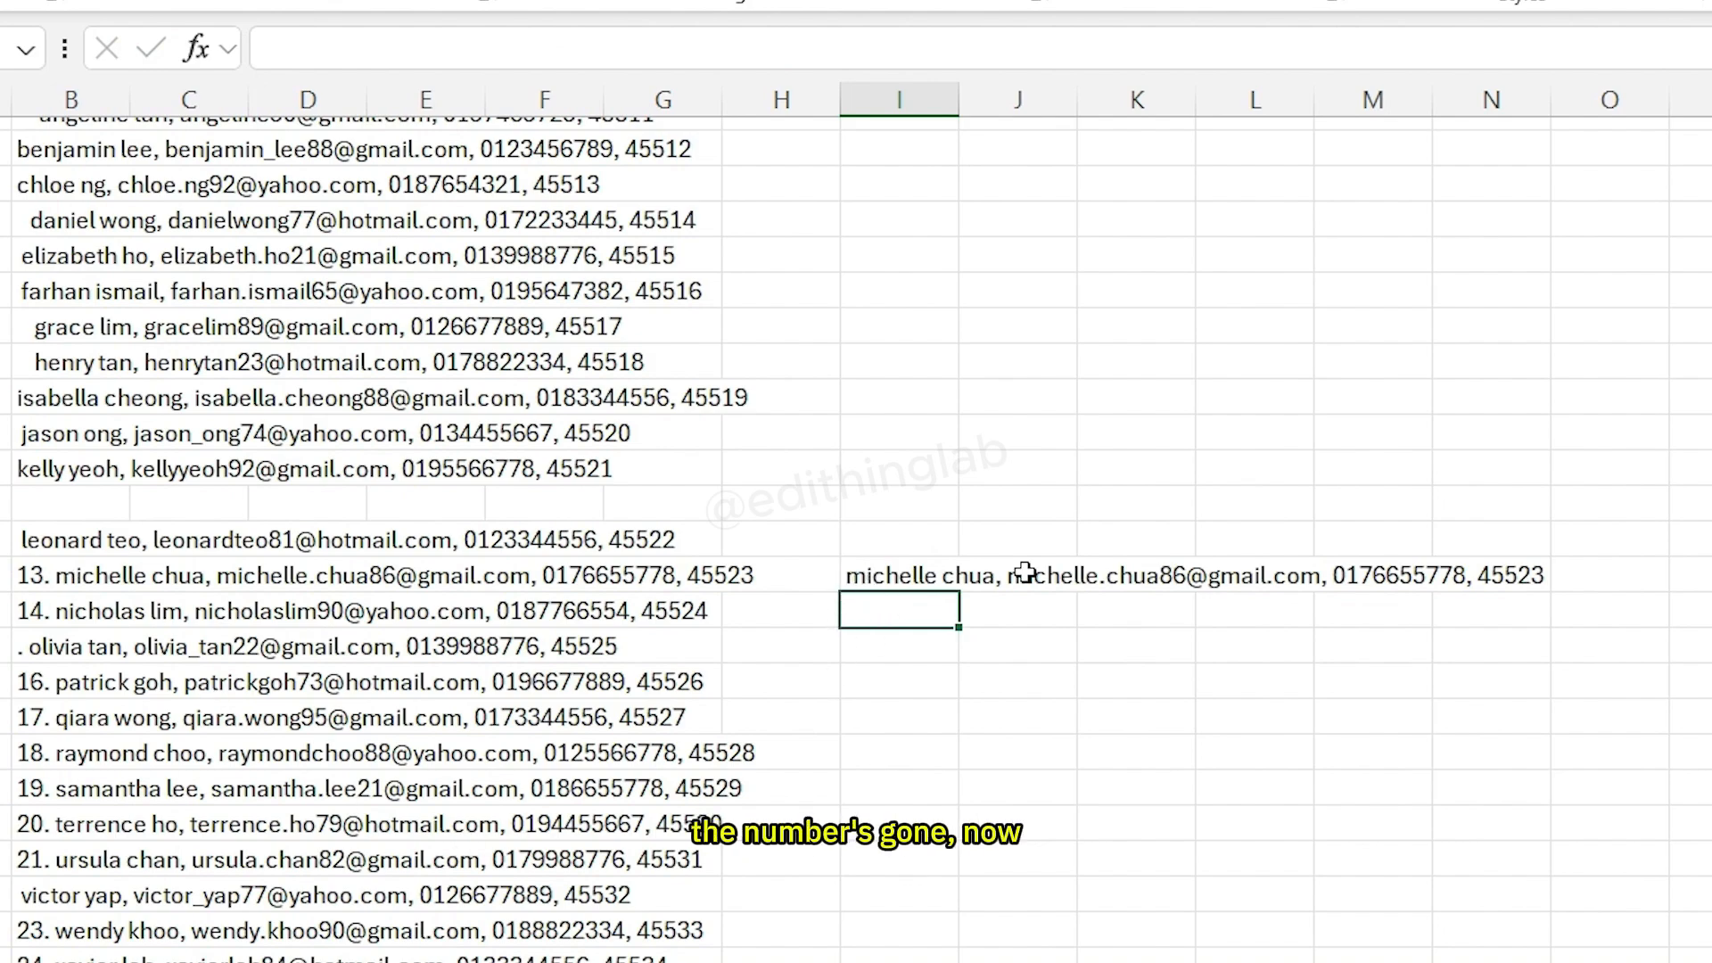
# - Fill the I17 formula down to row 57 and copy the filled cells I17:I57
pyautogui.click(927, 575)
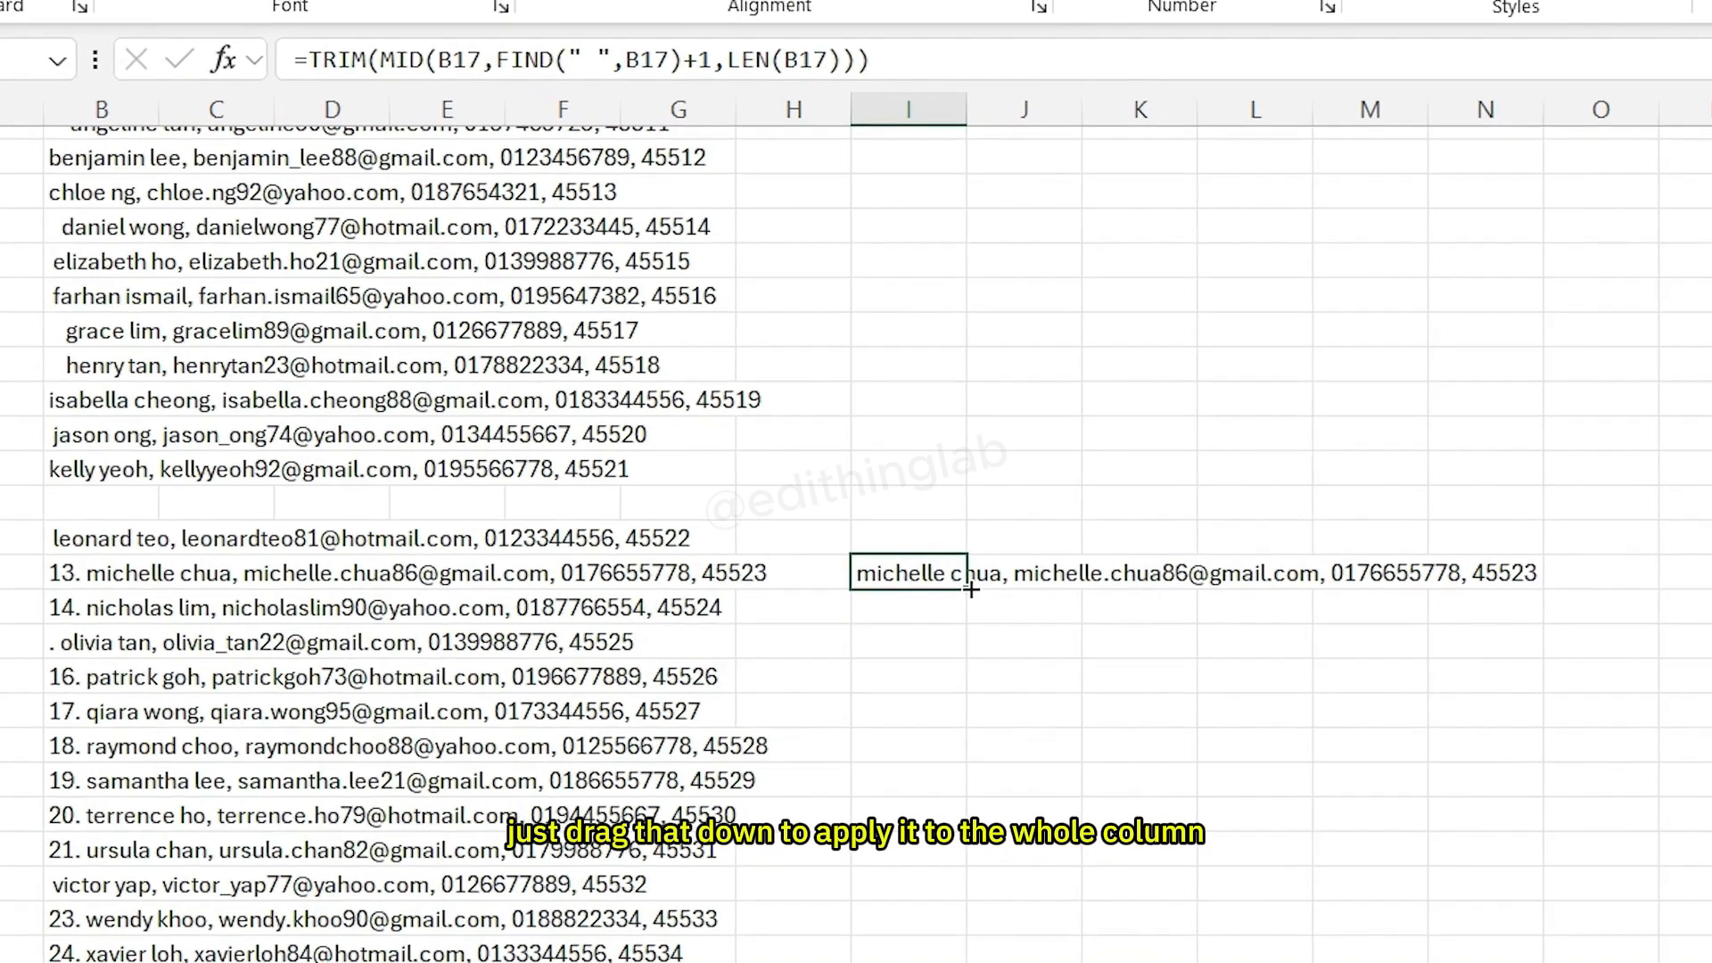
pyautogui.moveTo(958, 592); pyautogui.dragTo(963, 907)
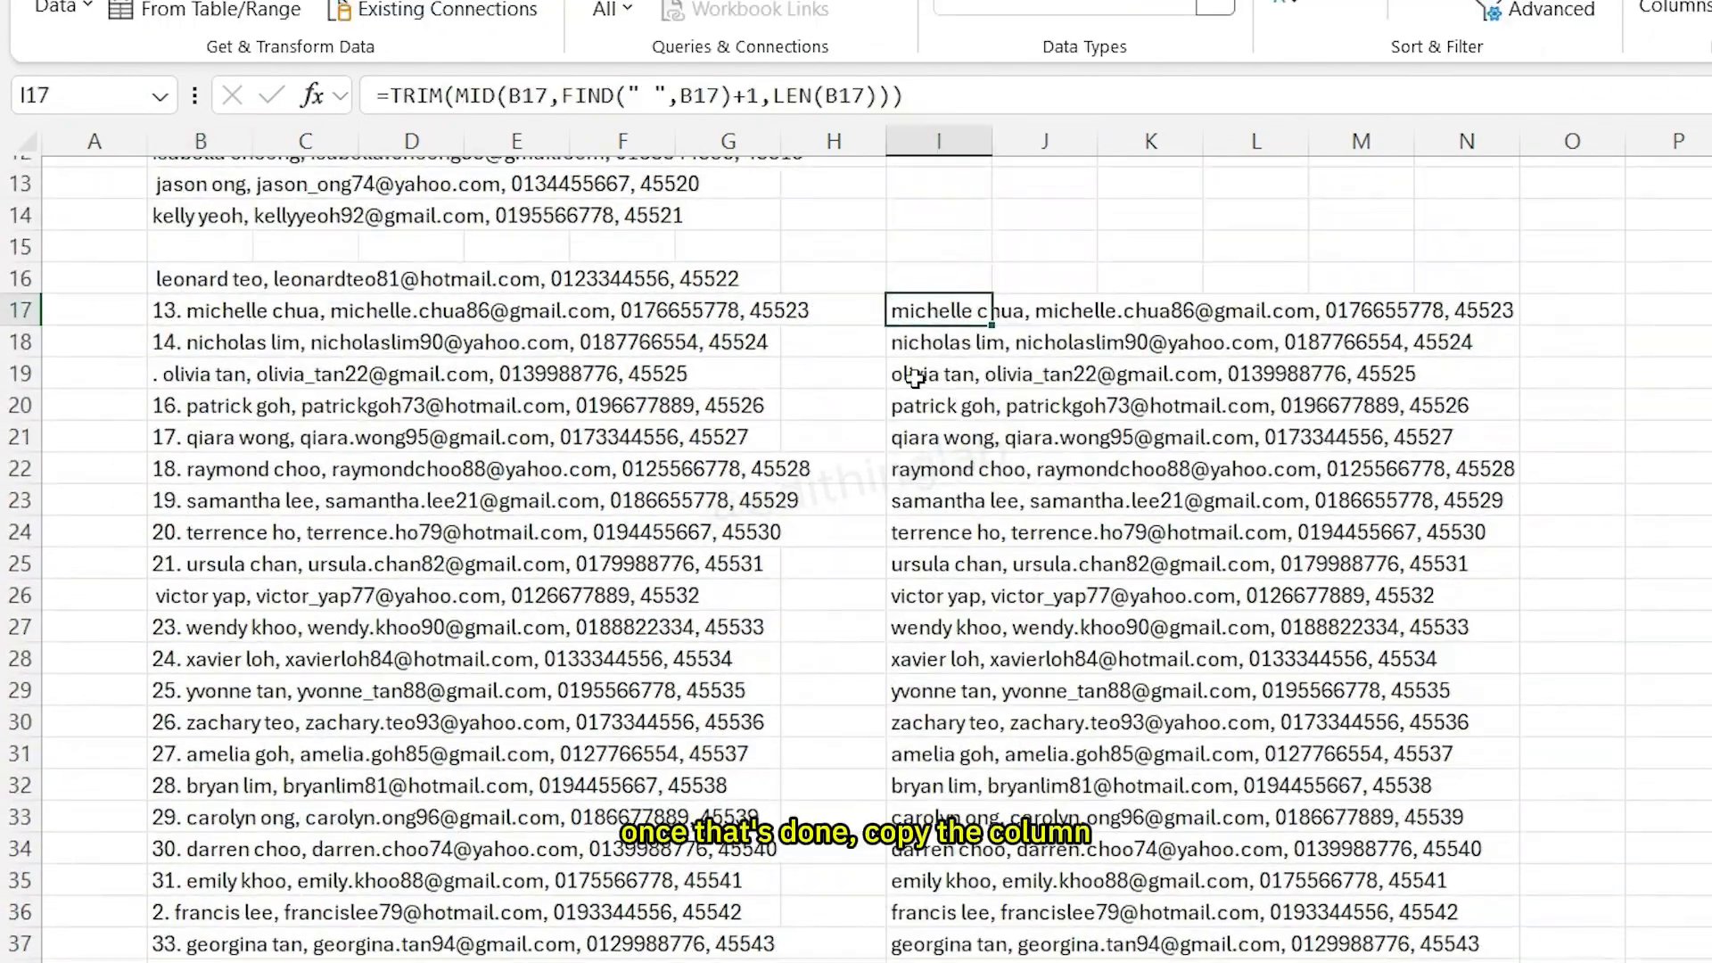
pyautogui.moveTo(915, 309); pyautogui.dragTo(939, 711)
pyautogui.hotkey('ctrl', 'c')
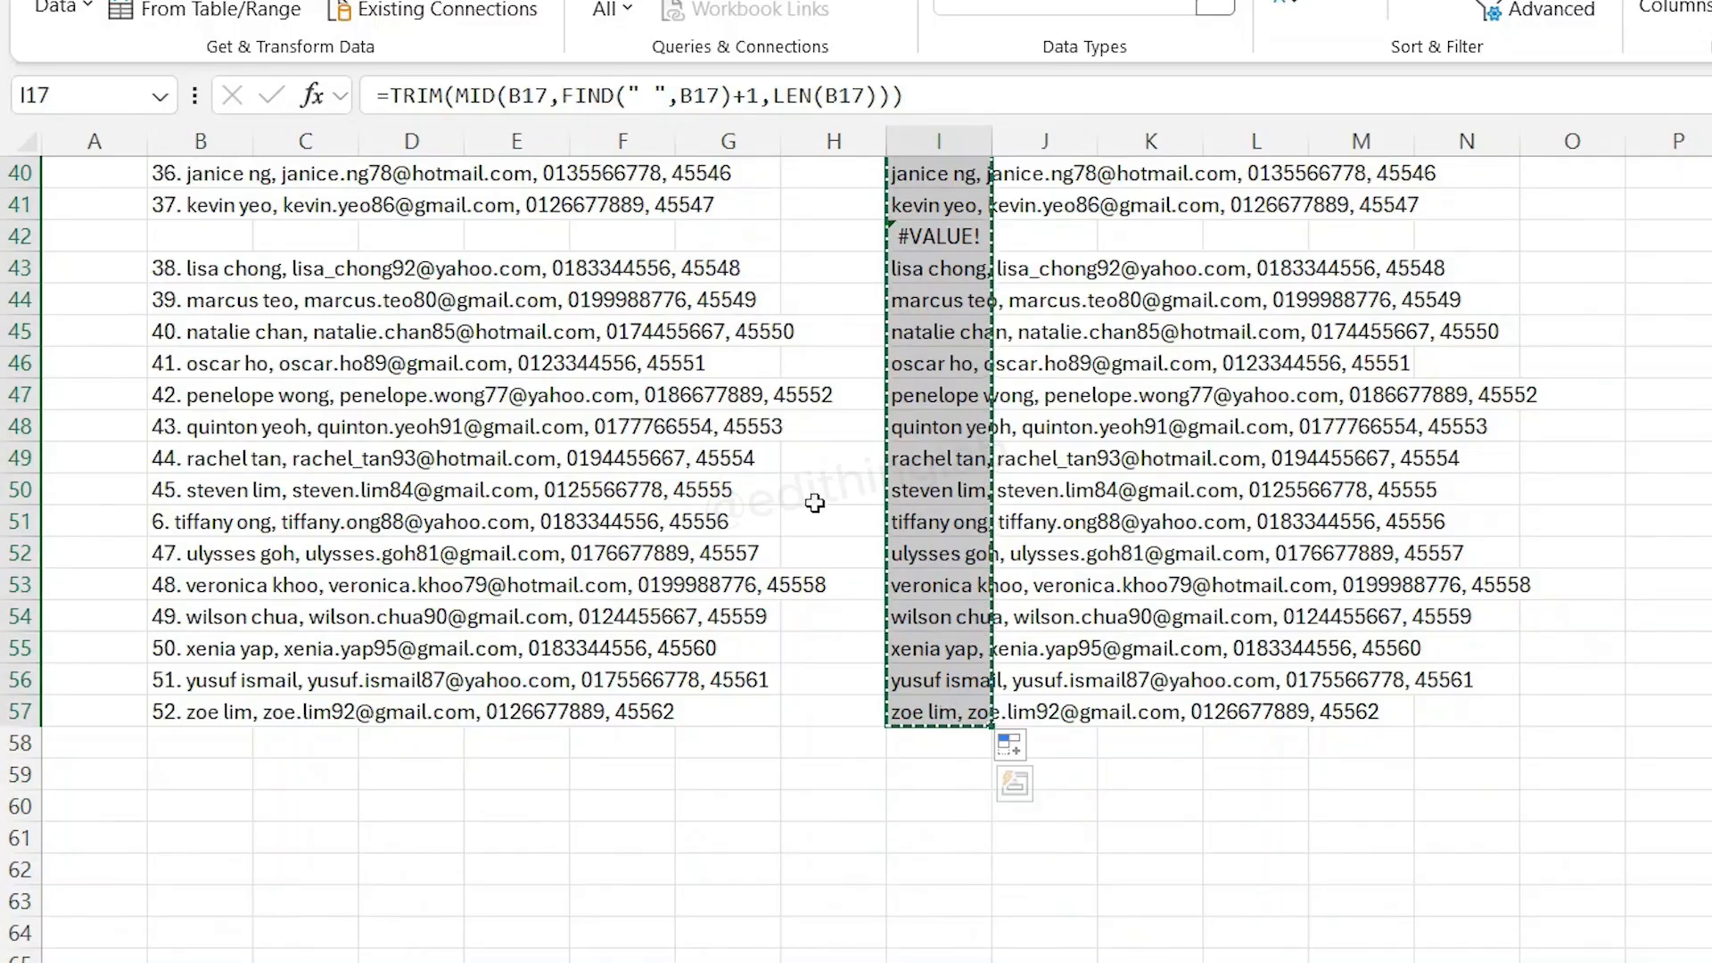
# - Paste the copied results as values only over B17 in the original data column
pyautogui.scroll(11, 815, 503)
pyautogui.click(178, 487)
pyautogui.click(134, 54)
pyautogui.click(73, 234)
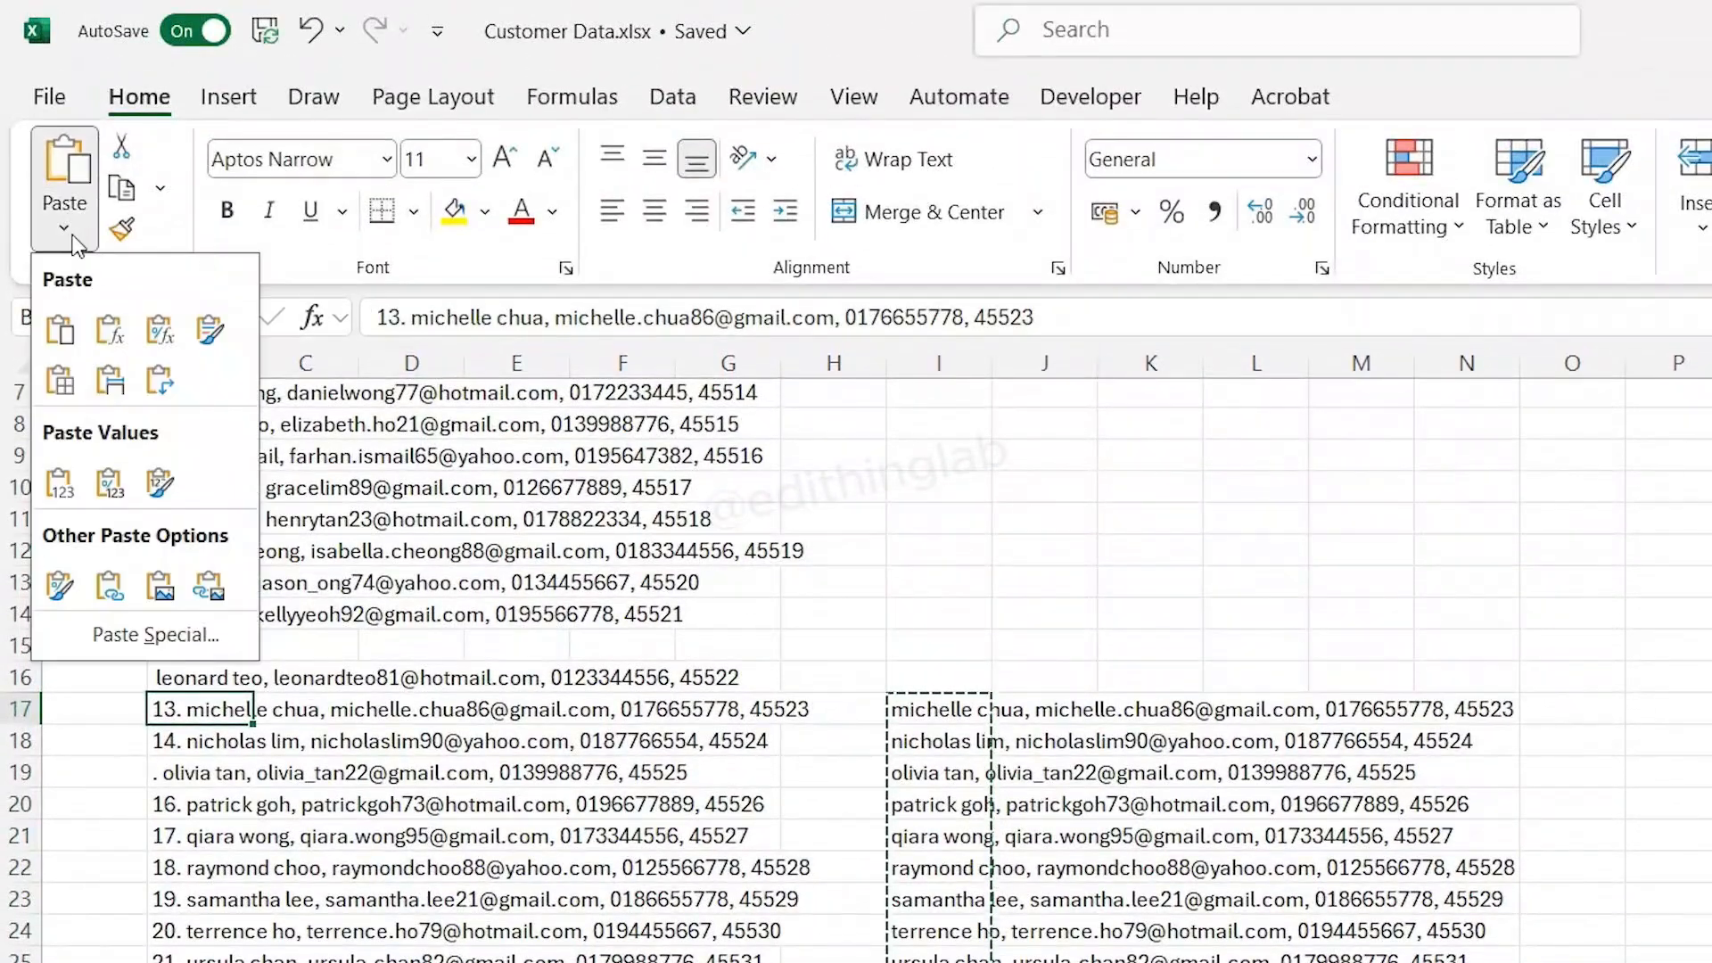
pyautogui.click(156, 635)
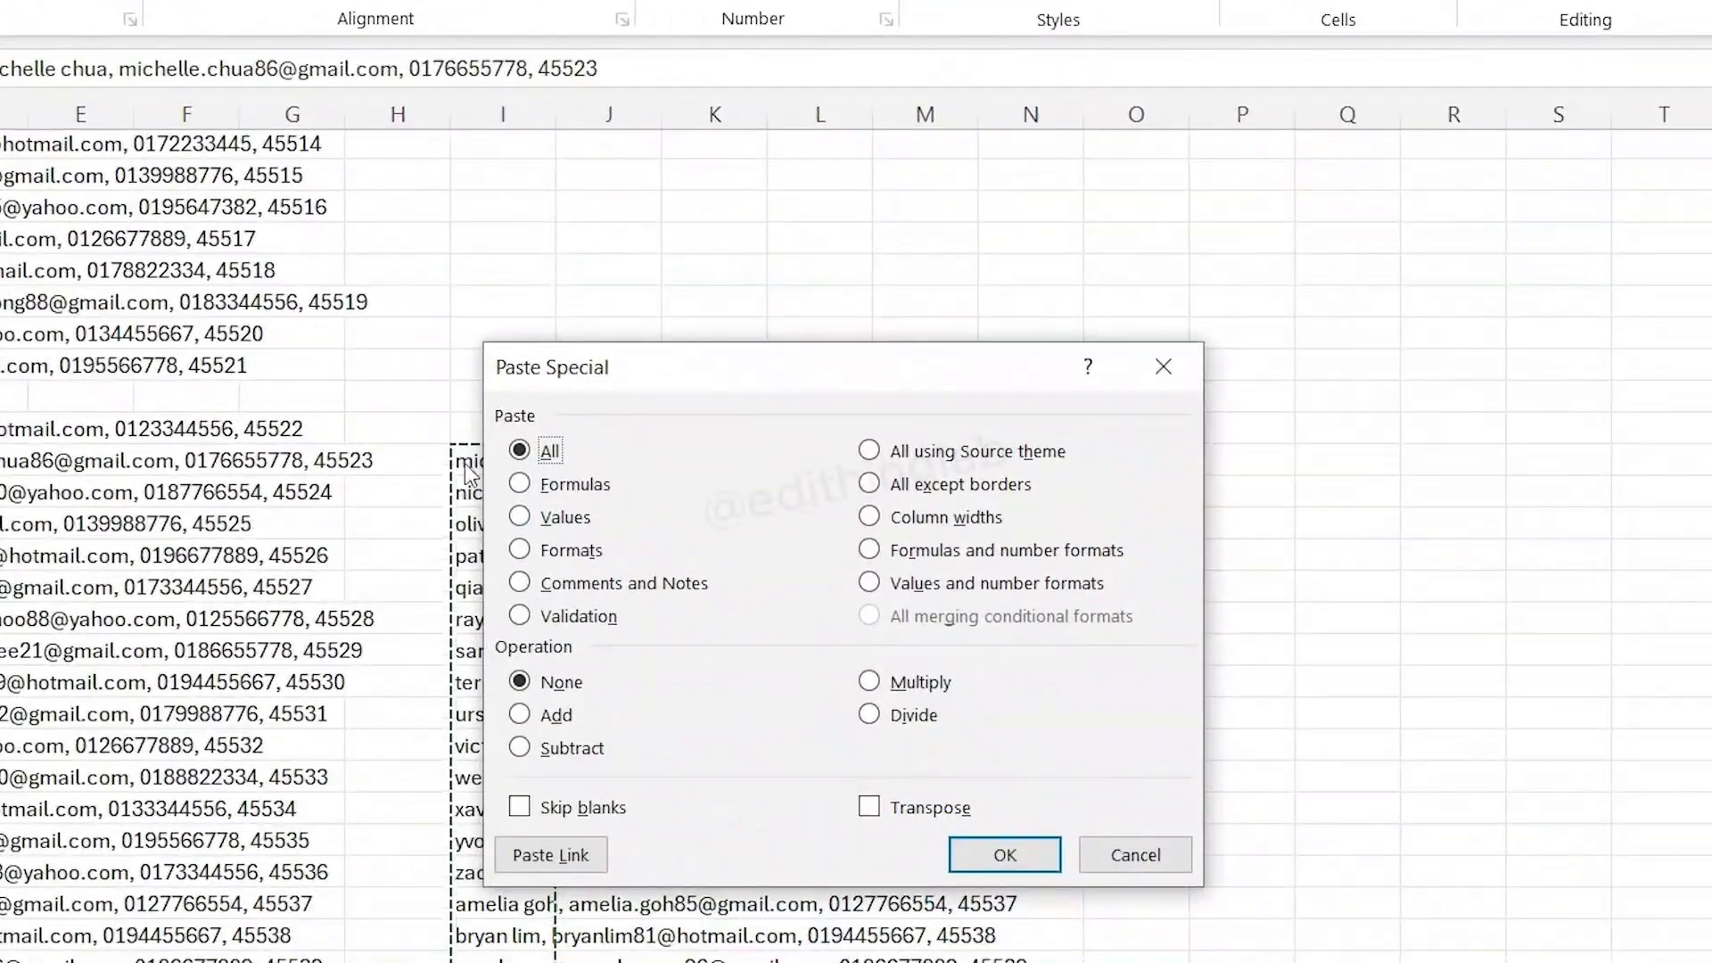
pyautogui.click(541, 526)
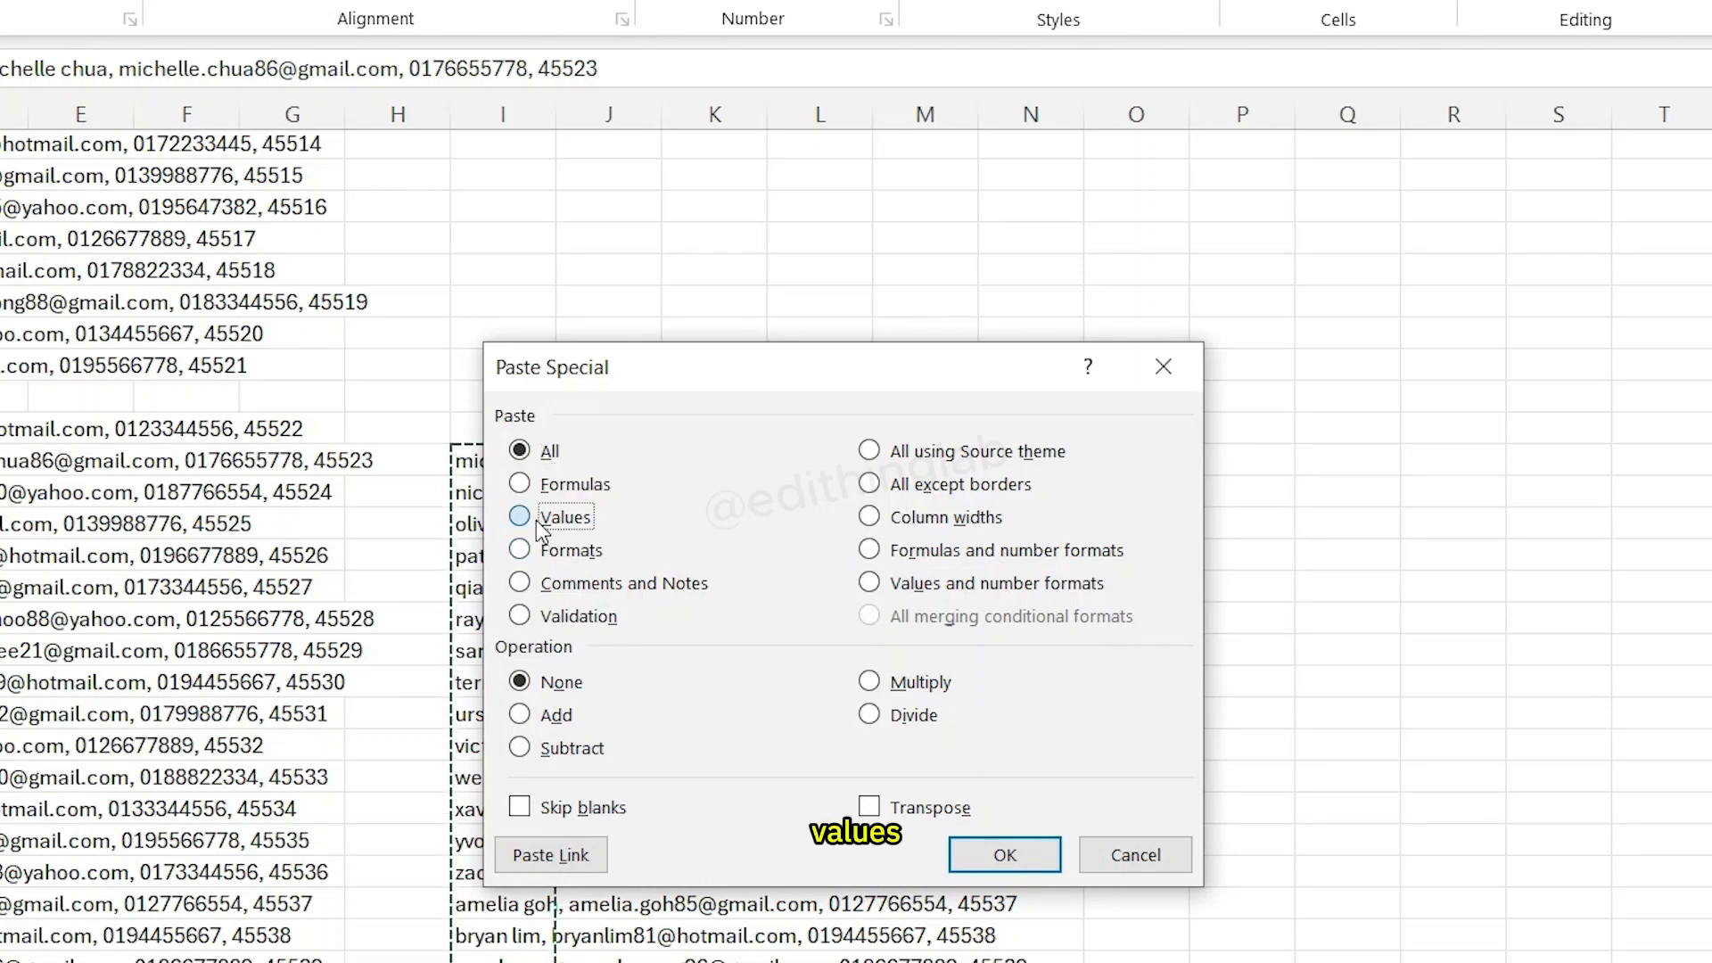
pyautogui.click(1016, 849)
# - Delete the helper column I
pyautogui.click(588, 556)
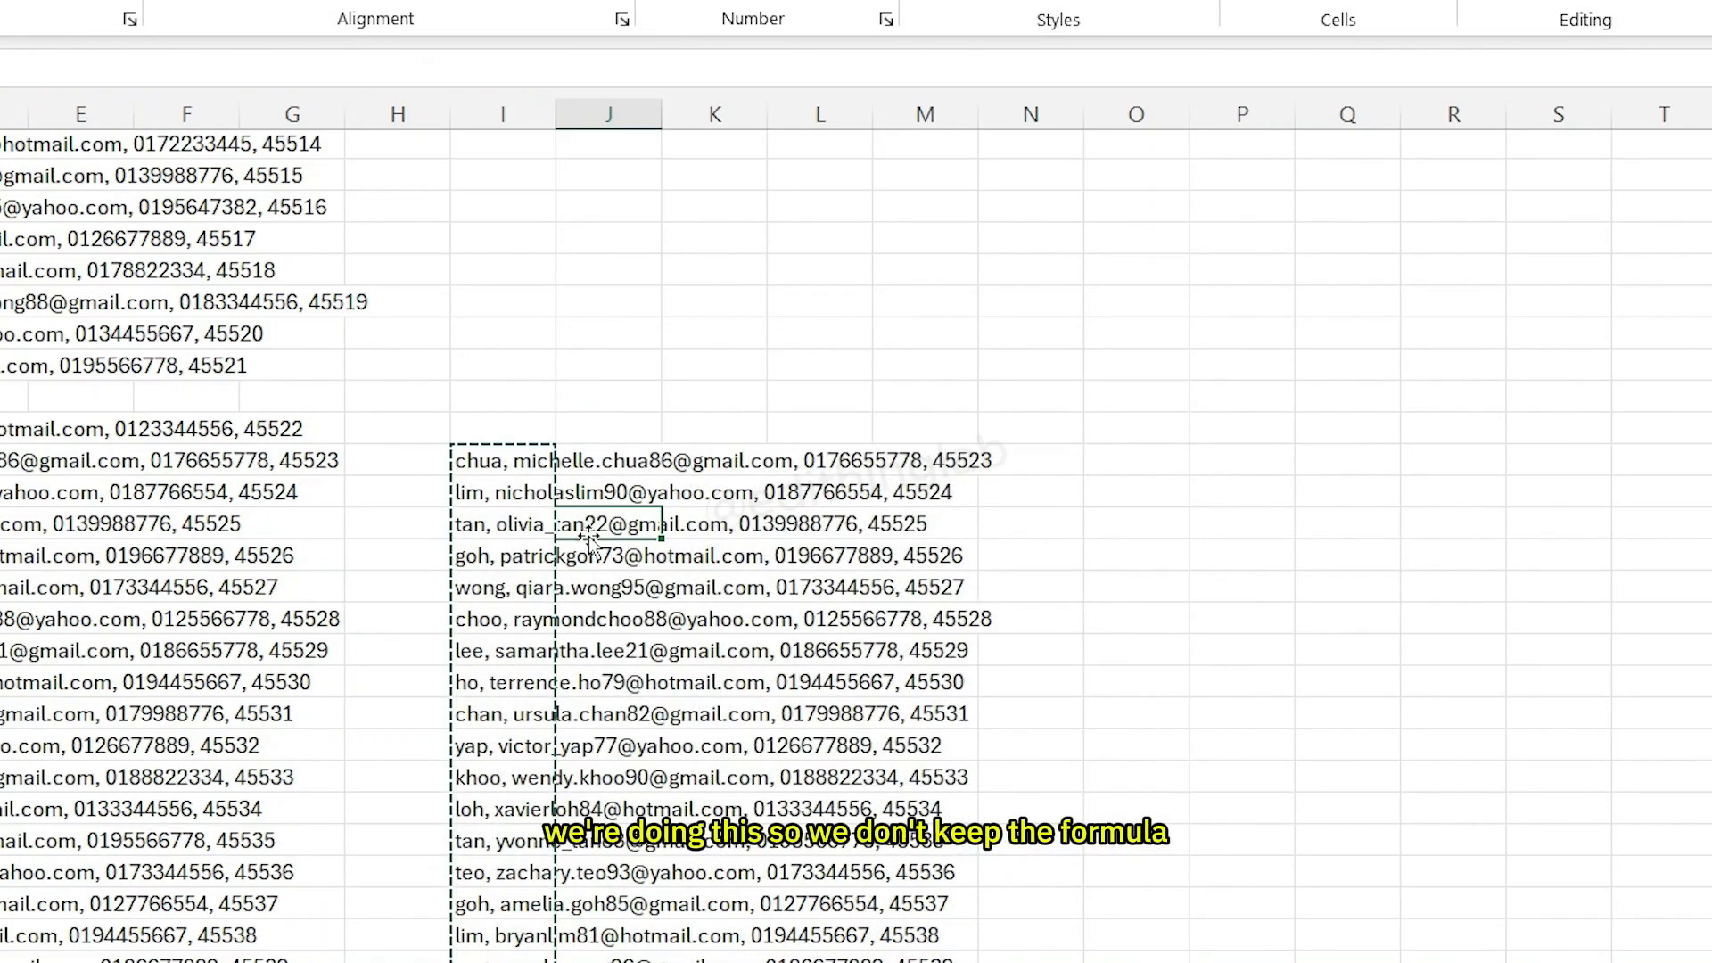
pyautogui.scroll(-7, 535, 562)
pyautogui.scroll(7, 498, 568)
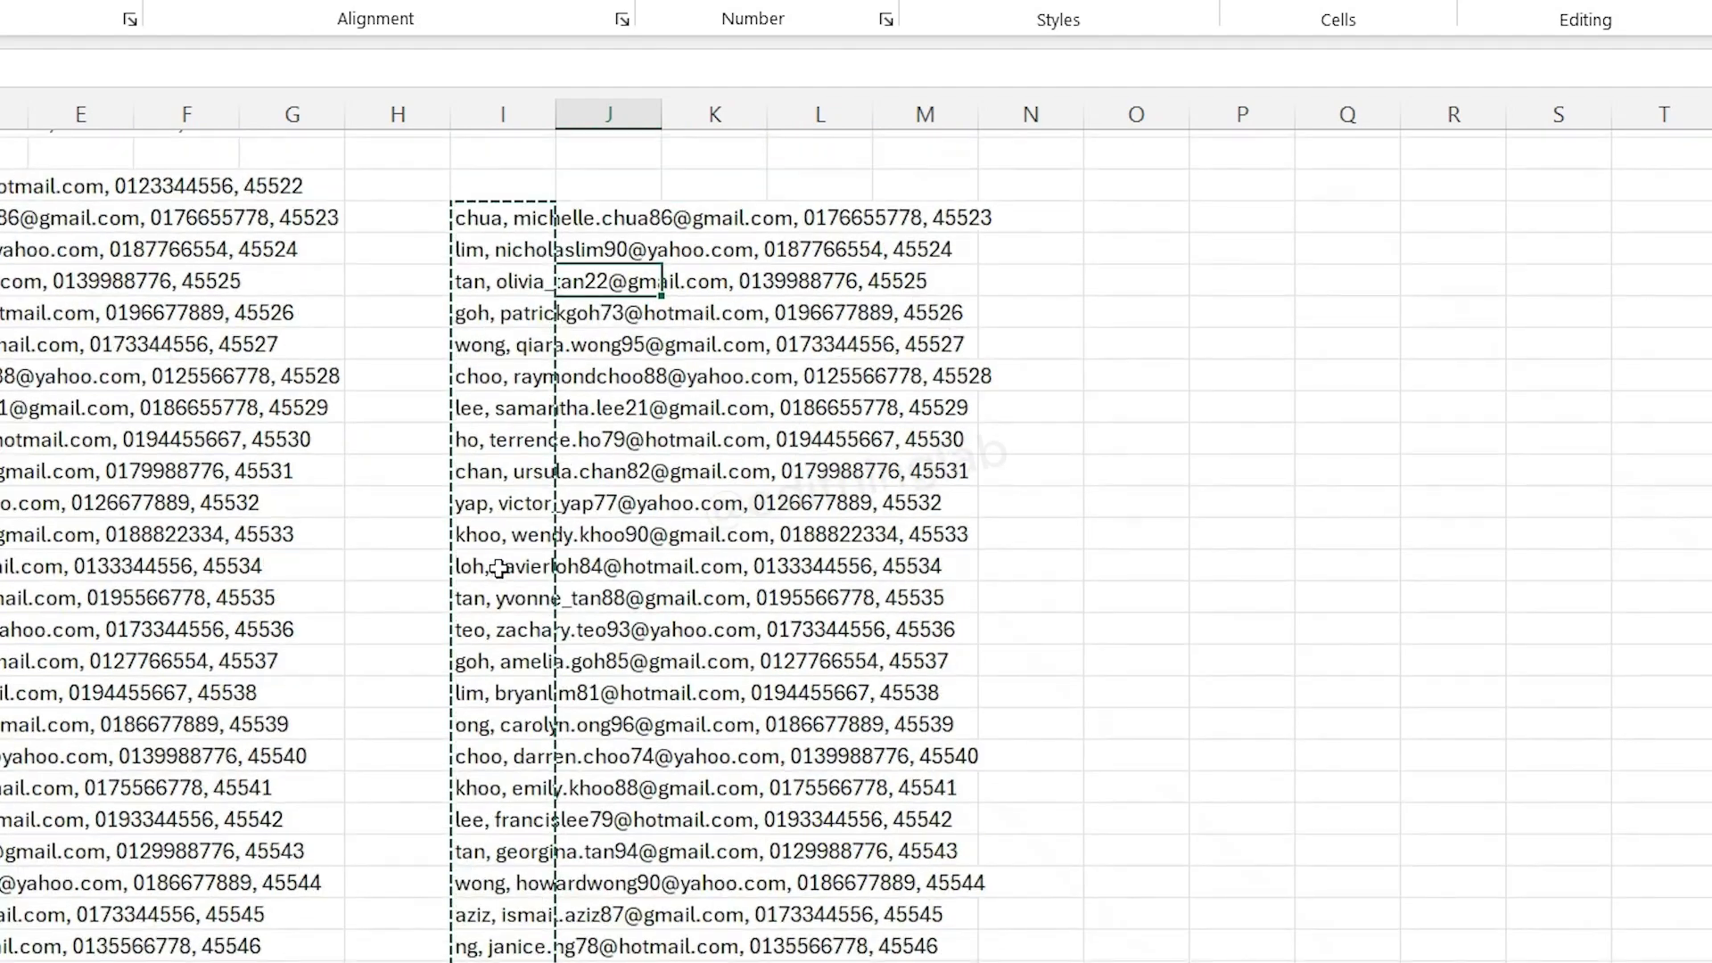
pyautogui.click(508, 115)
pyautogui.rightClick(513, 115)
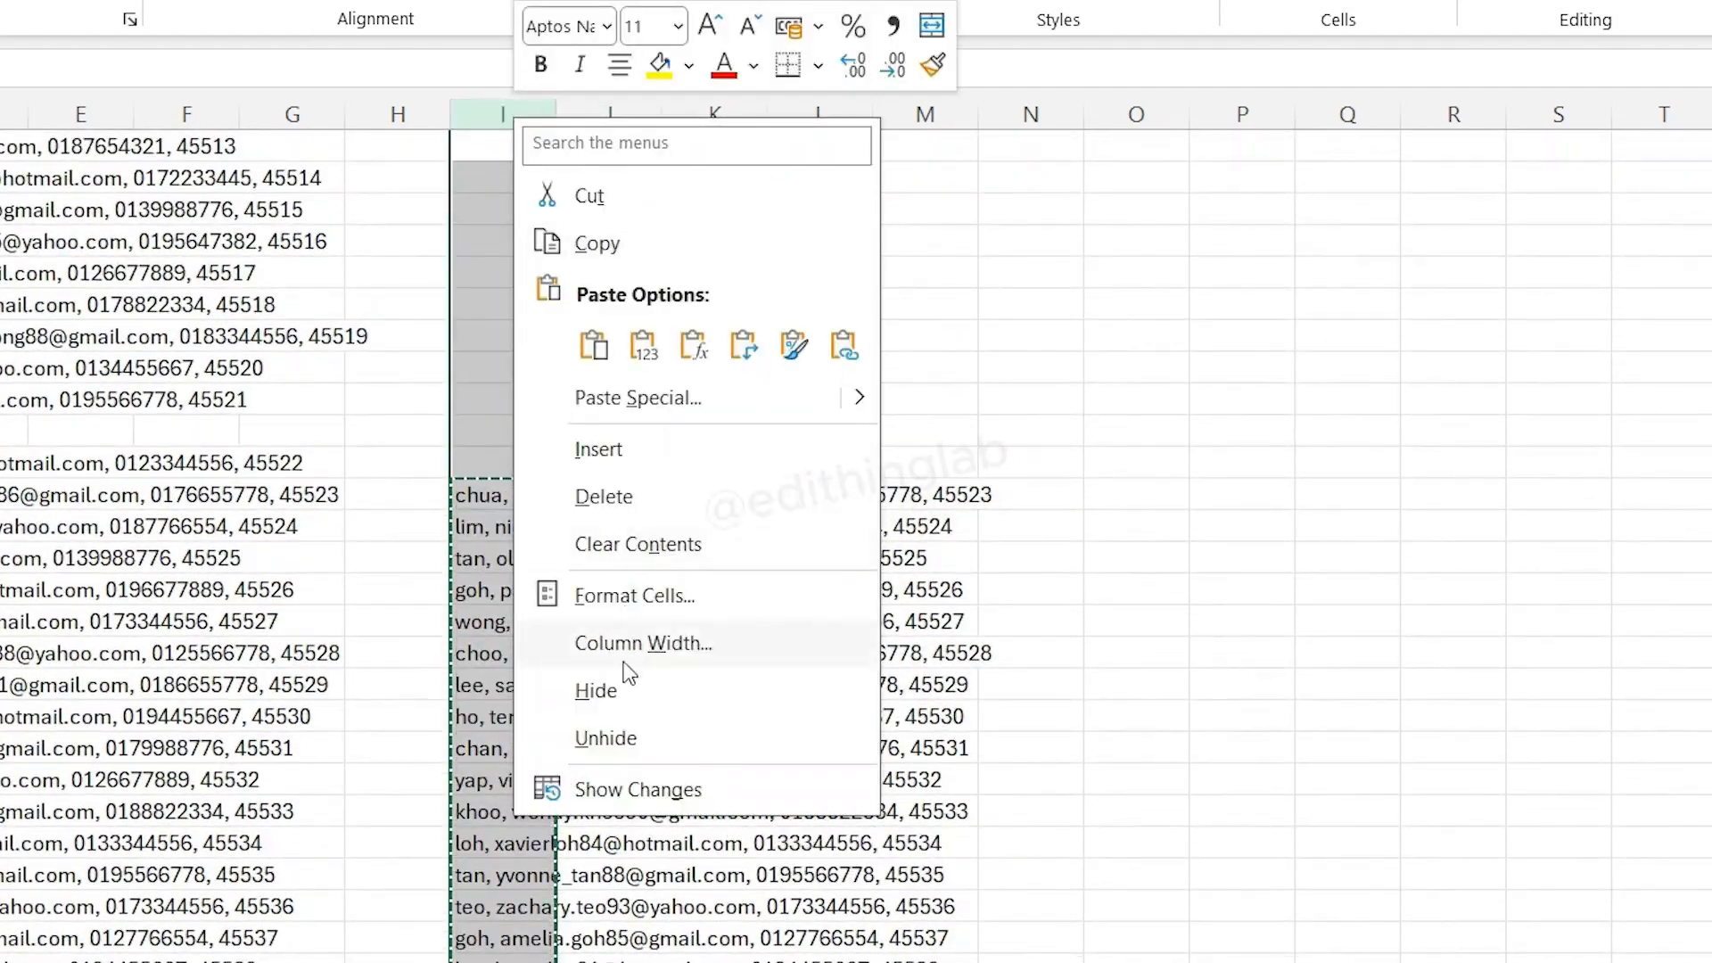
pyautogui.click(641, 498)
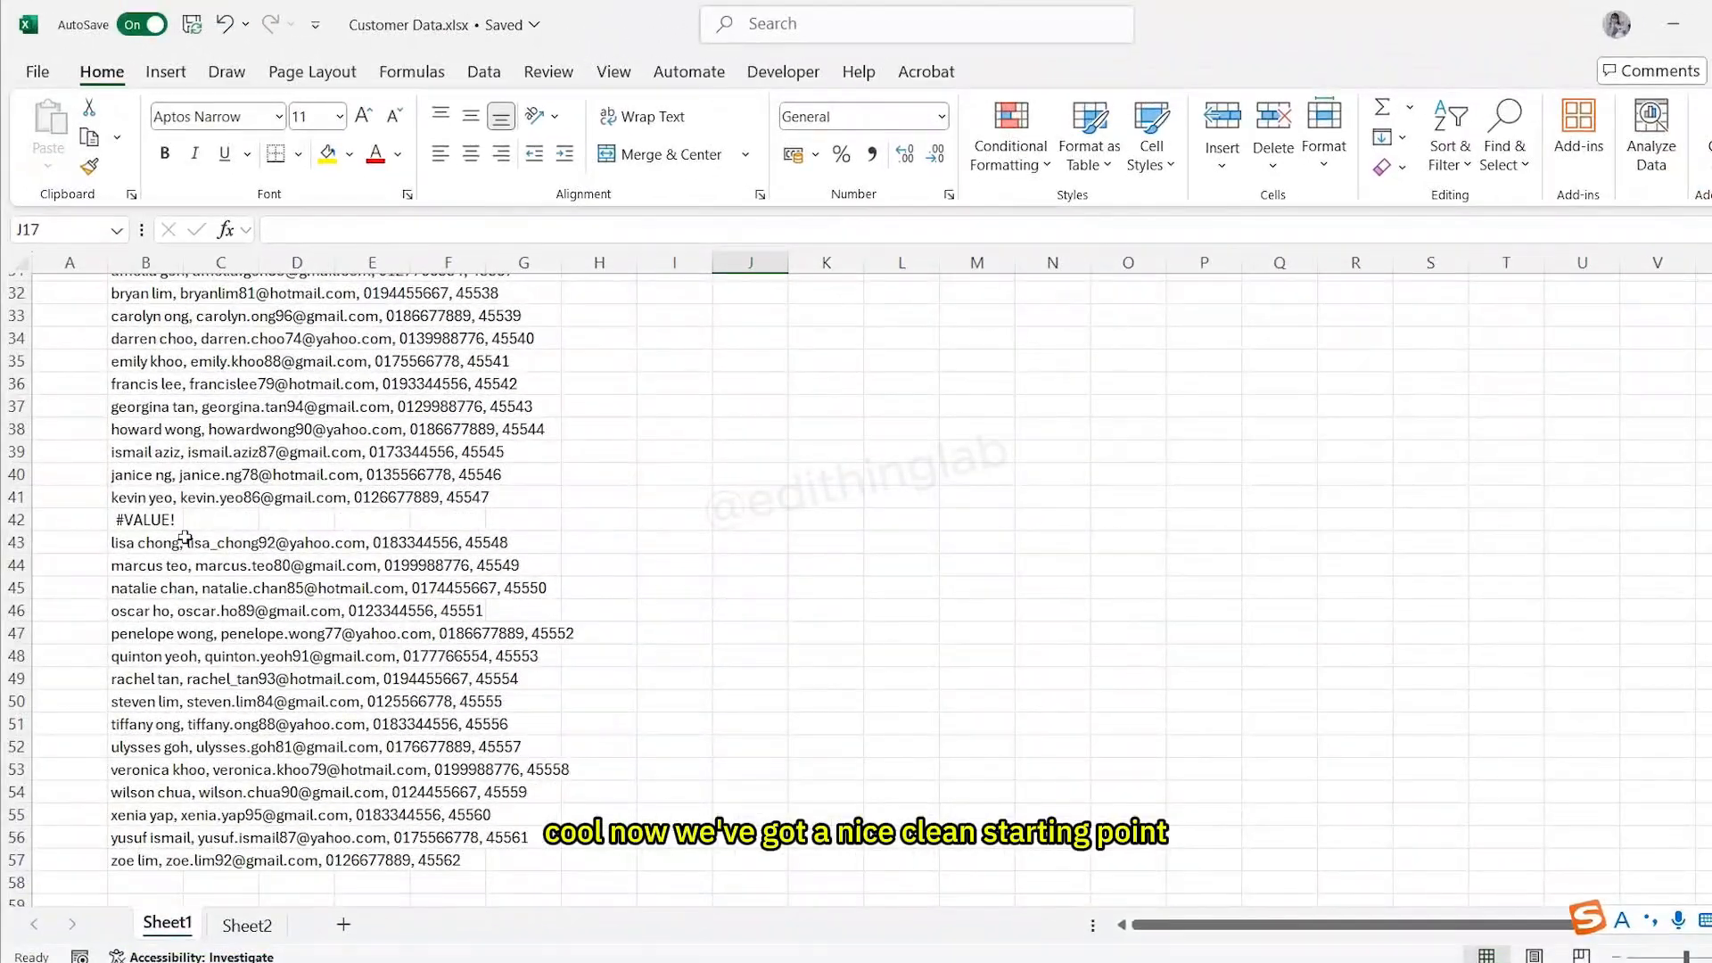
pyautogui.click(92, 607)
pyautogui.click(1129, 540)
pyautogui.scroll(10, 1130, 535)
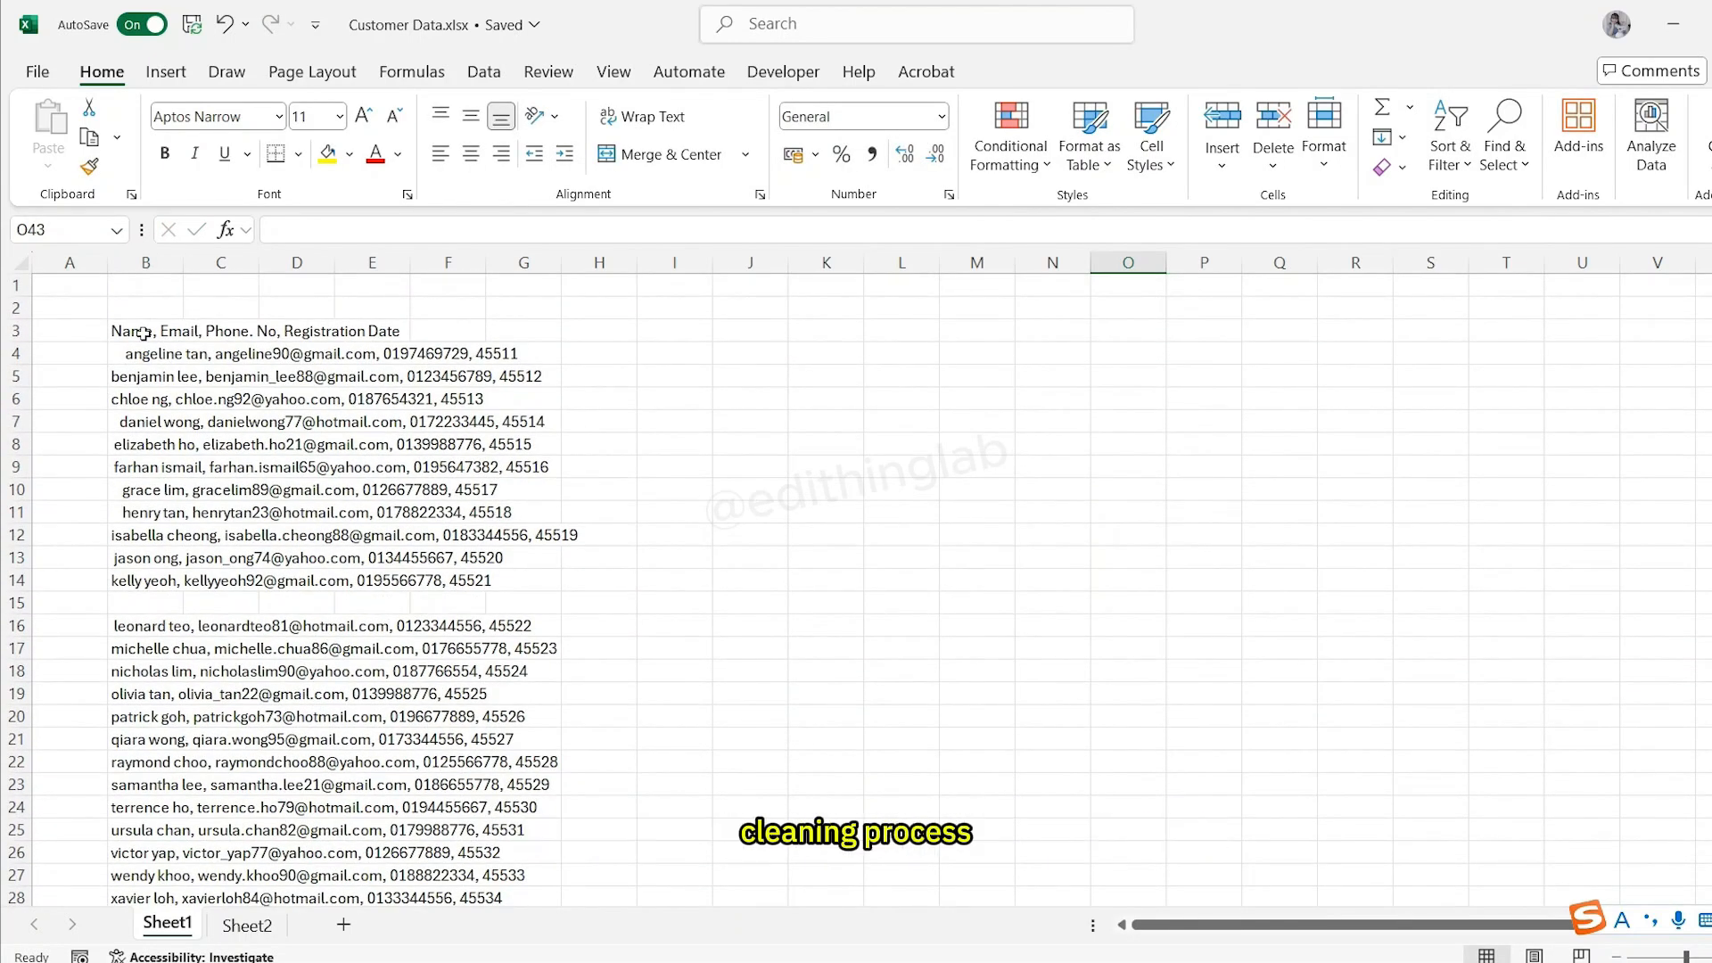
# - Split column B into separate columns with Text to Columns, delimited by comma instead of tab
pyautogui.click(484, 71)
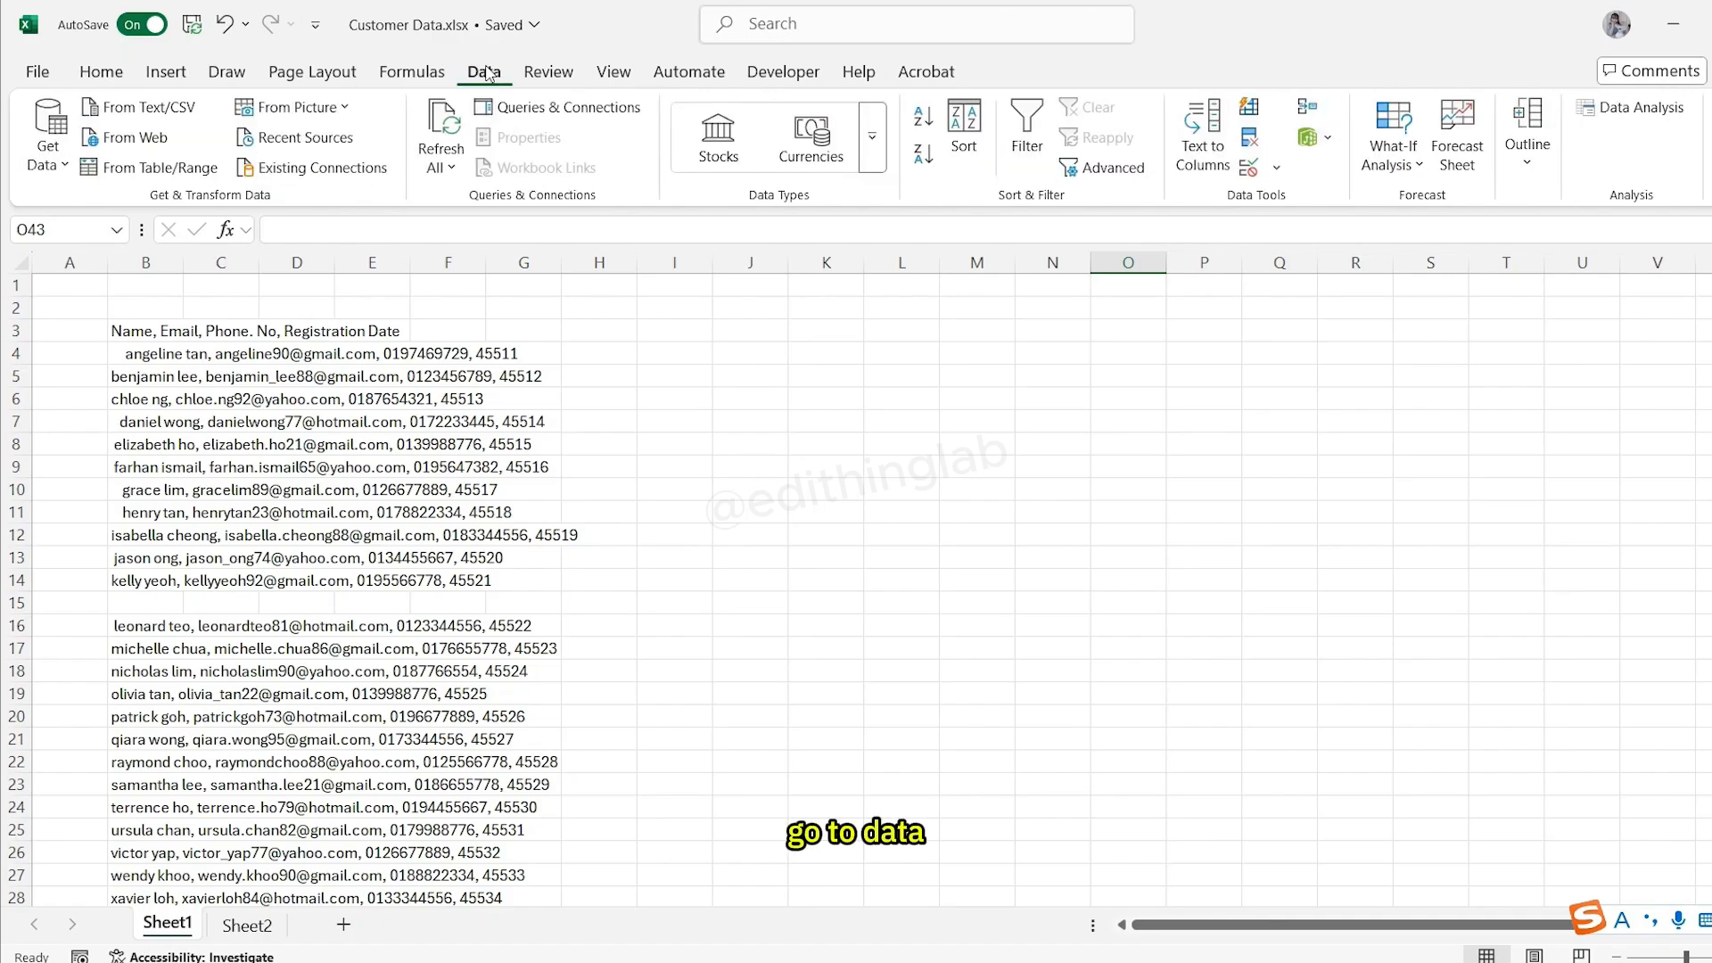
pyautogui.click(1203, 143)
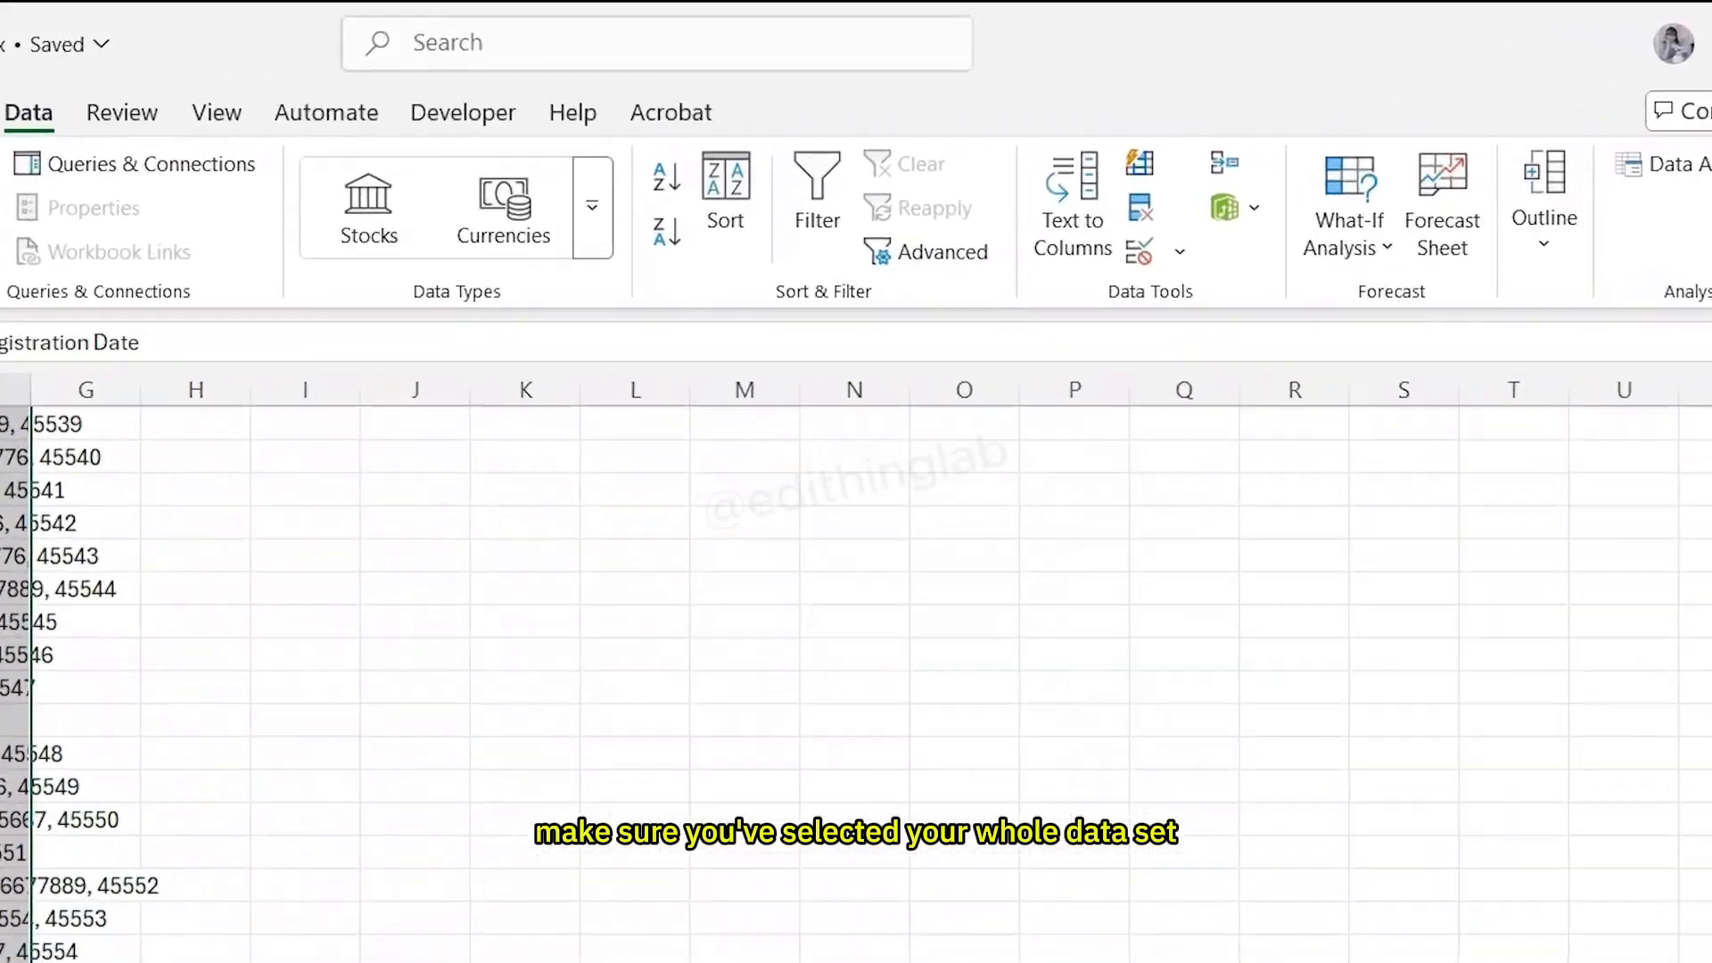
pyautogui.click(1073, 233)
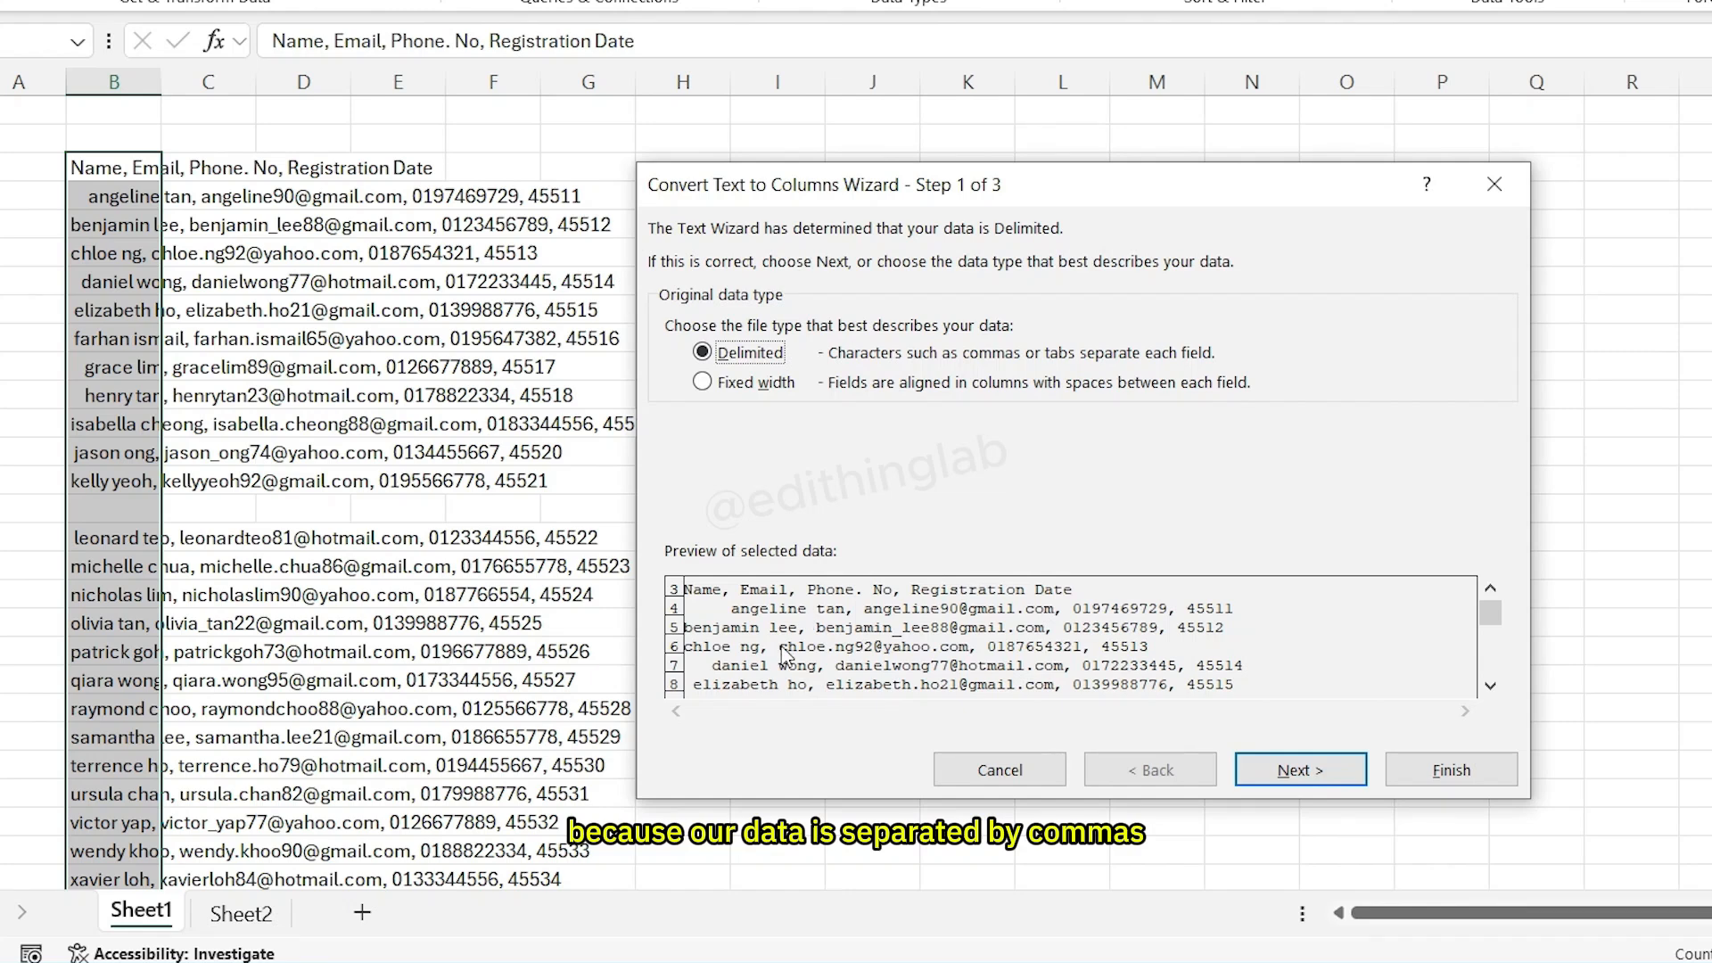
pyautogui.click(1299, 772)
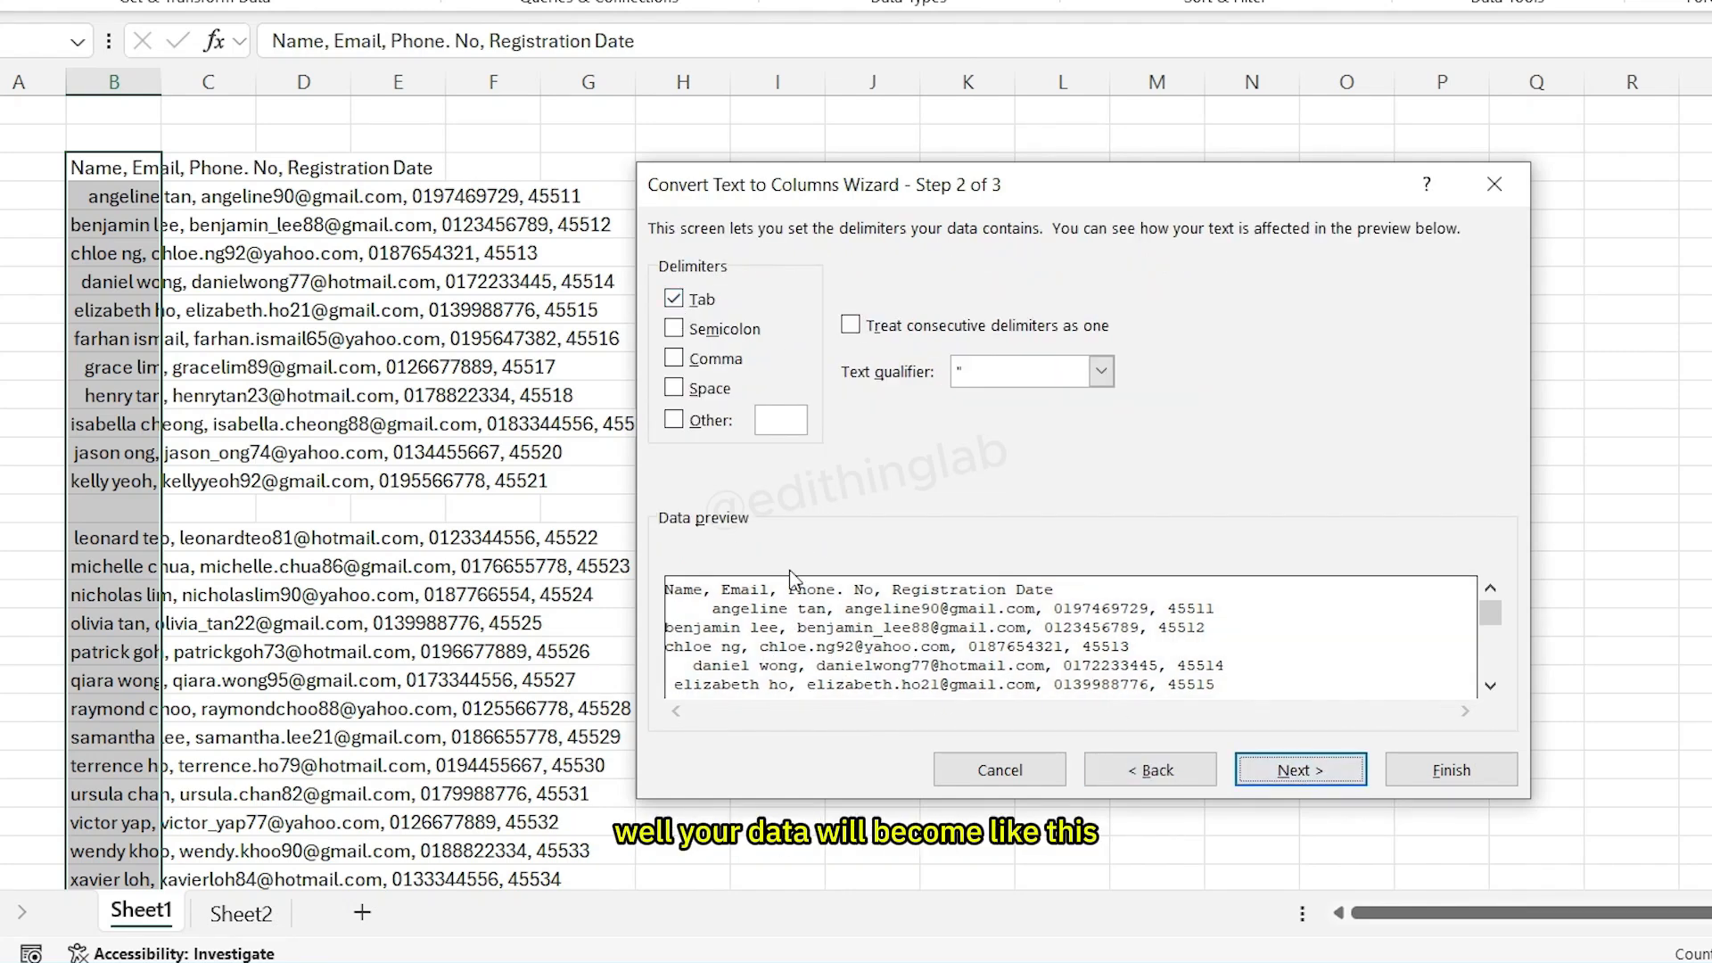
pyautogui.click(675, 300)
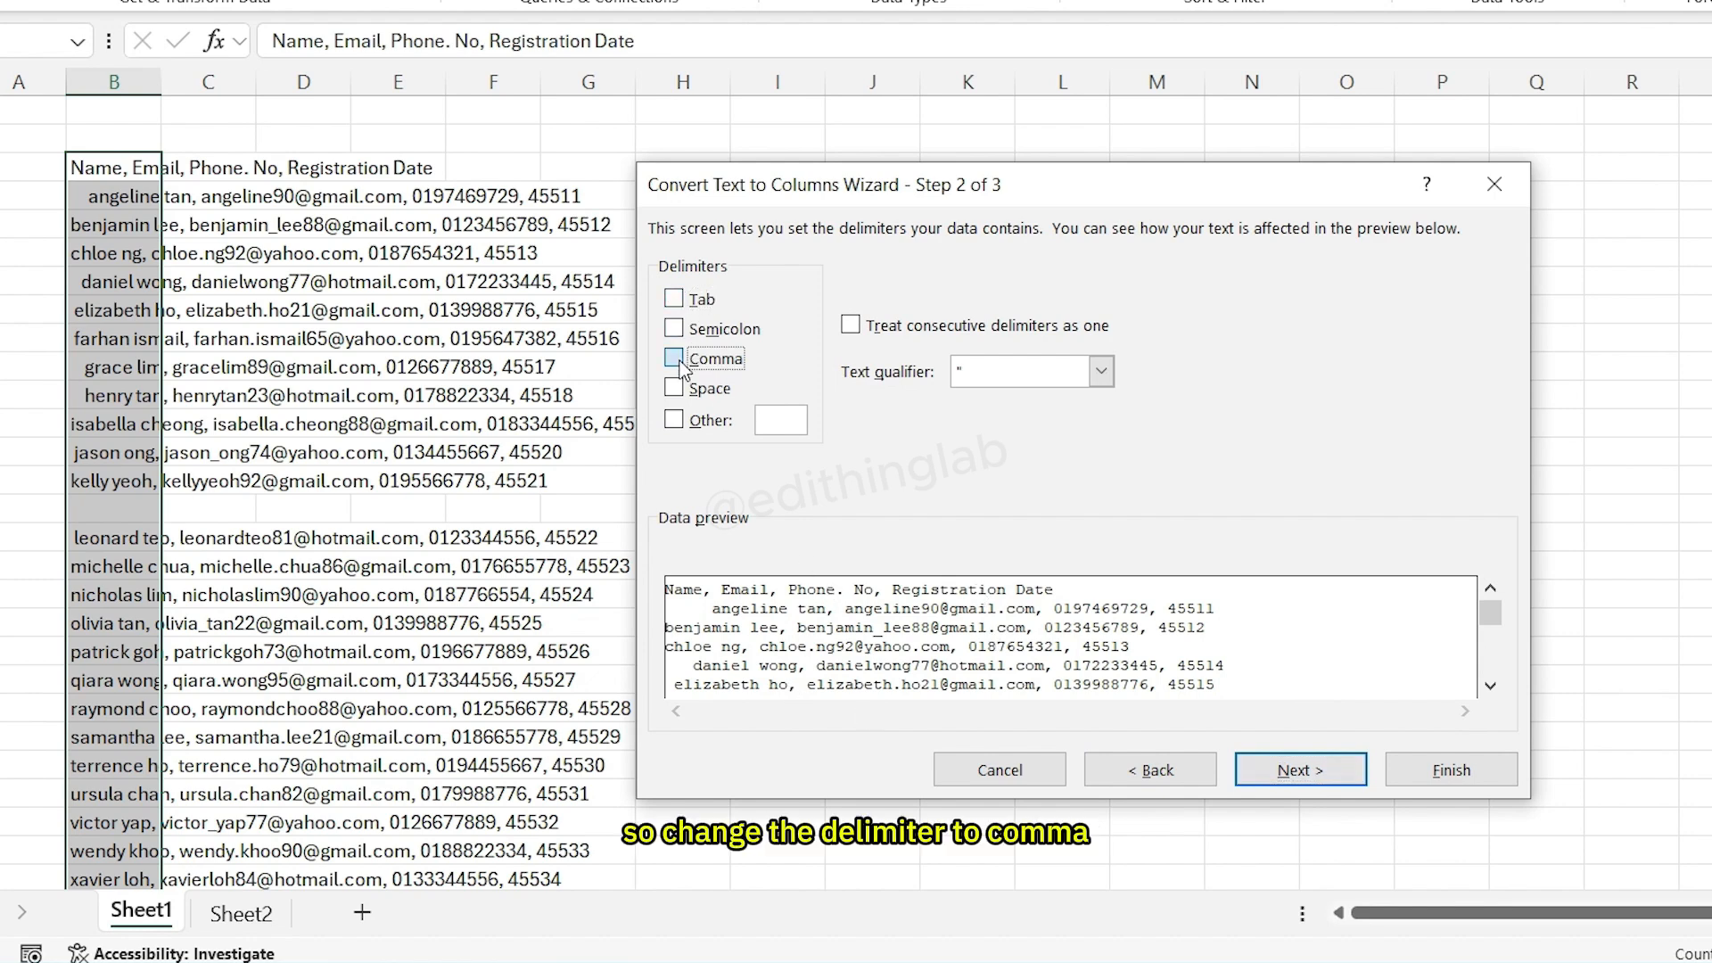
pyautogui.click(677, 359)
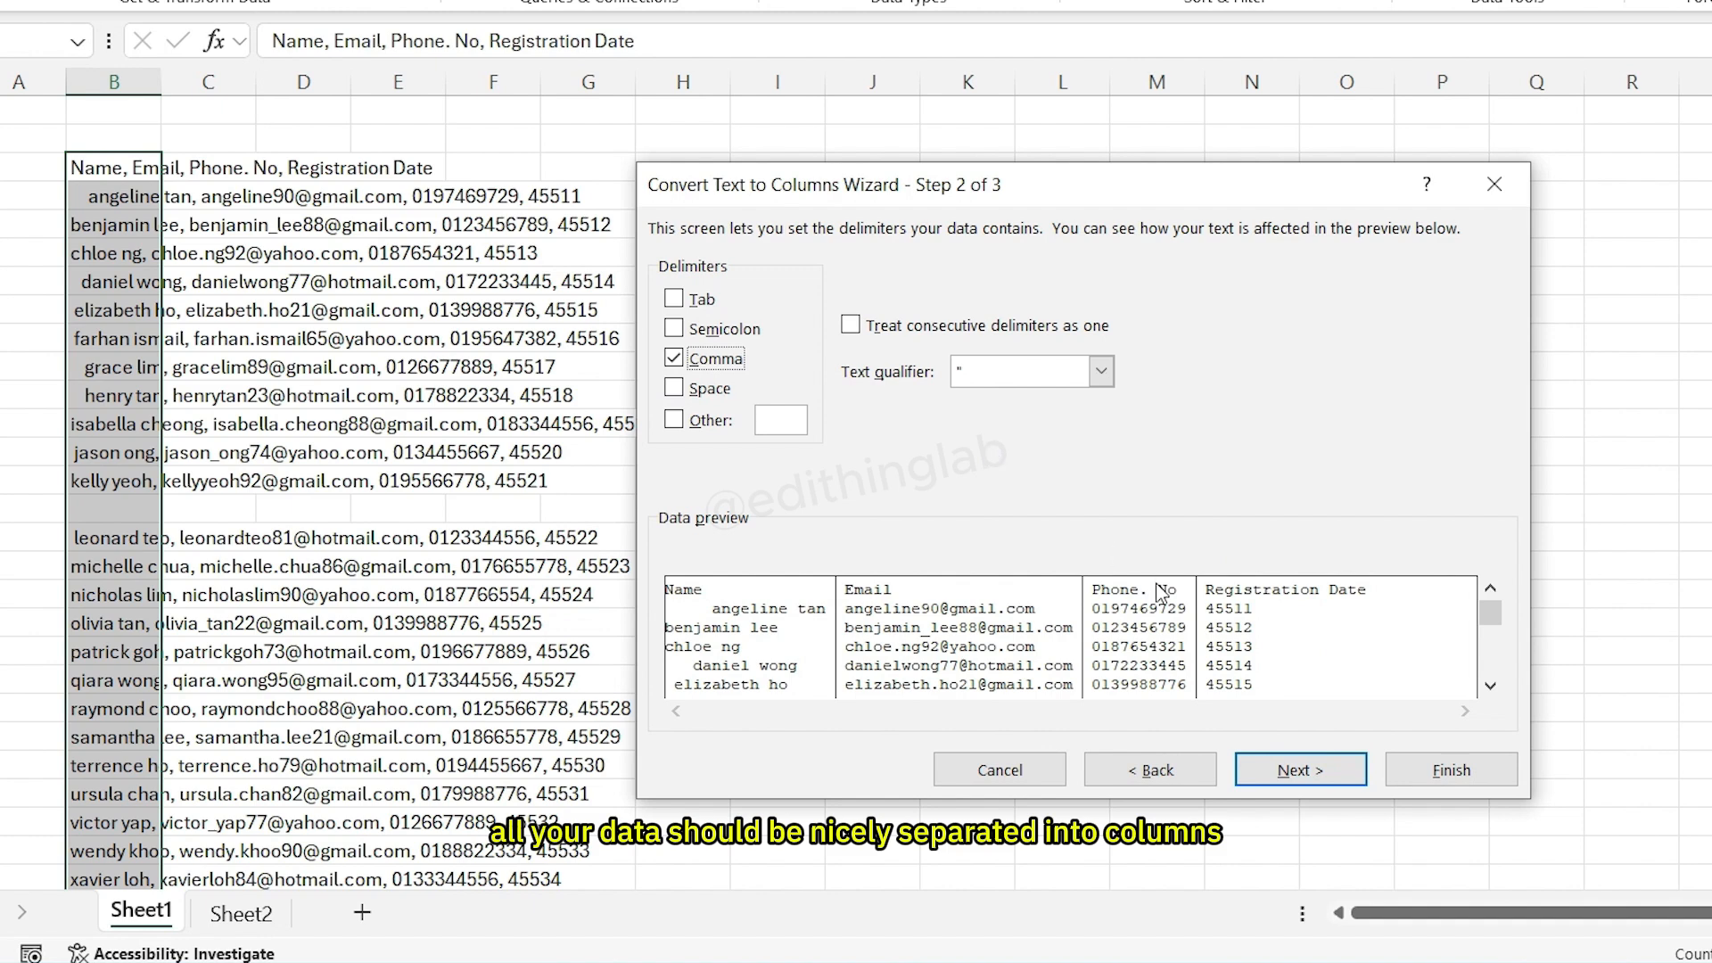
pyautogui.click(1299, 769)
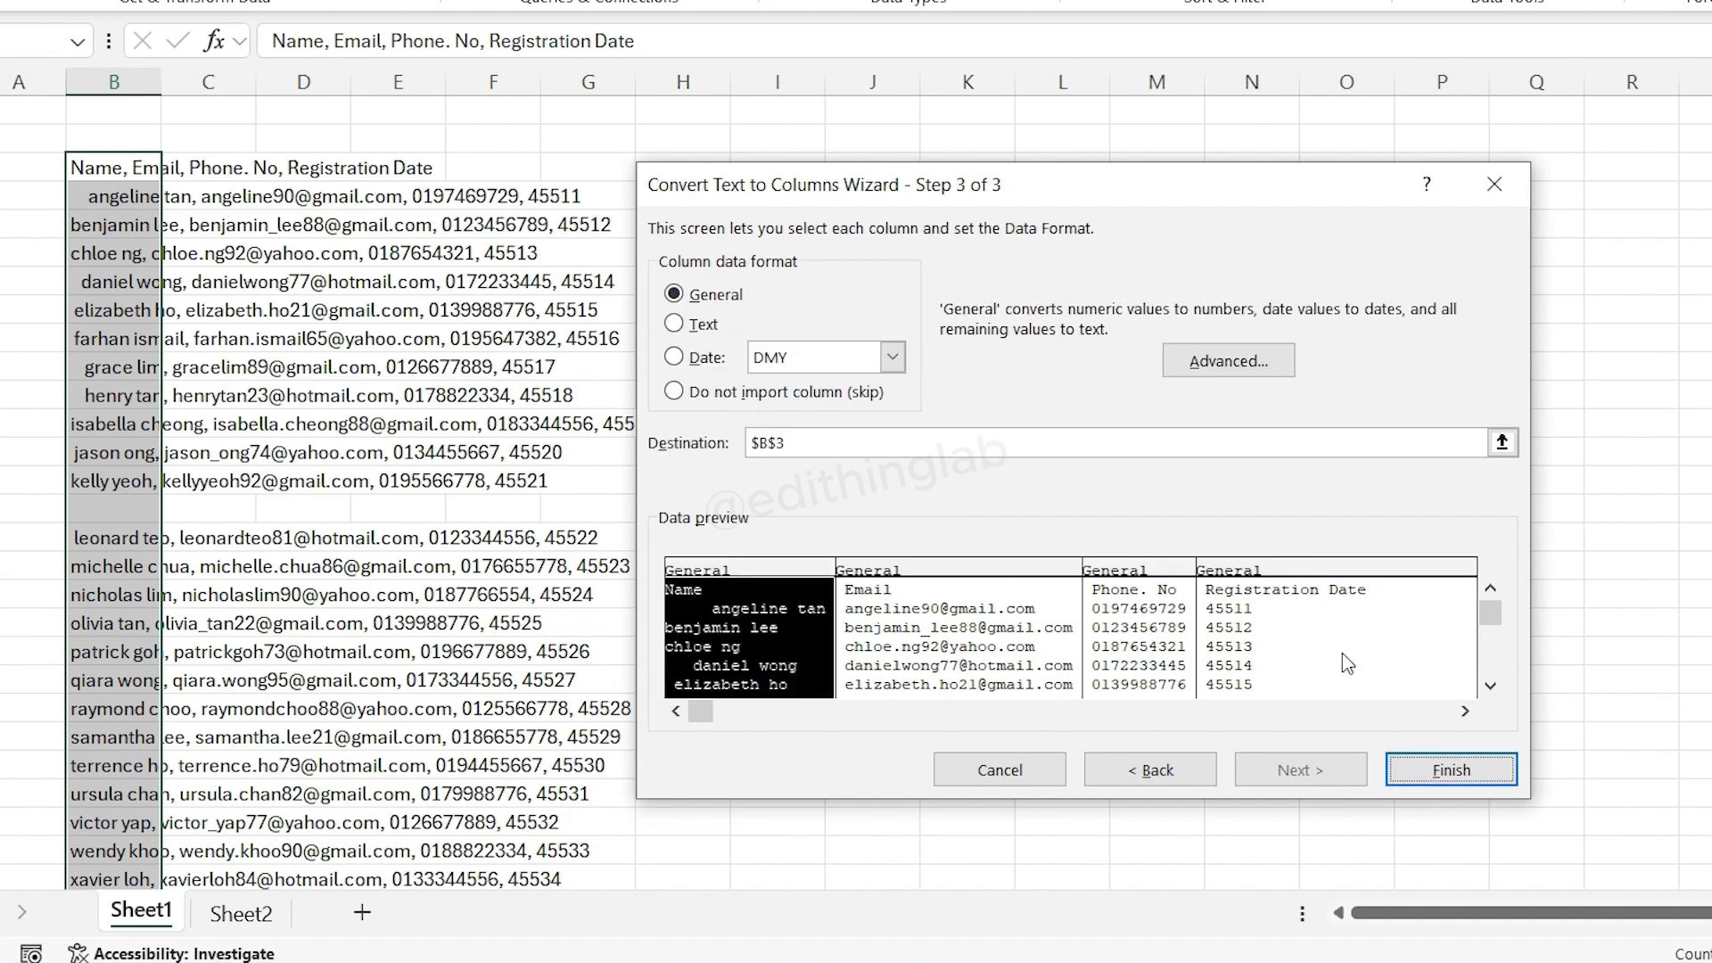
pyautogui.click(1450, 770)
# - Autofit the widths of columns B through E to their contents
pyautogui.click(740, 394)
pyautogui.doubleClick(162, 82)
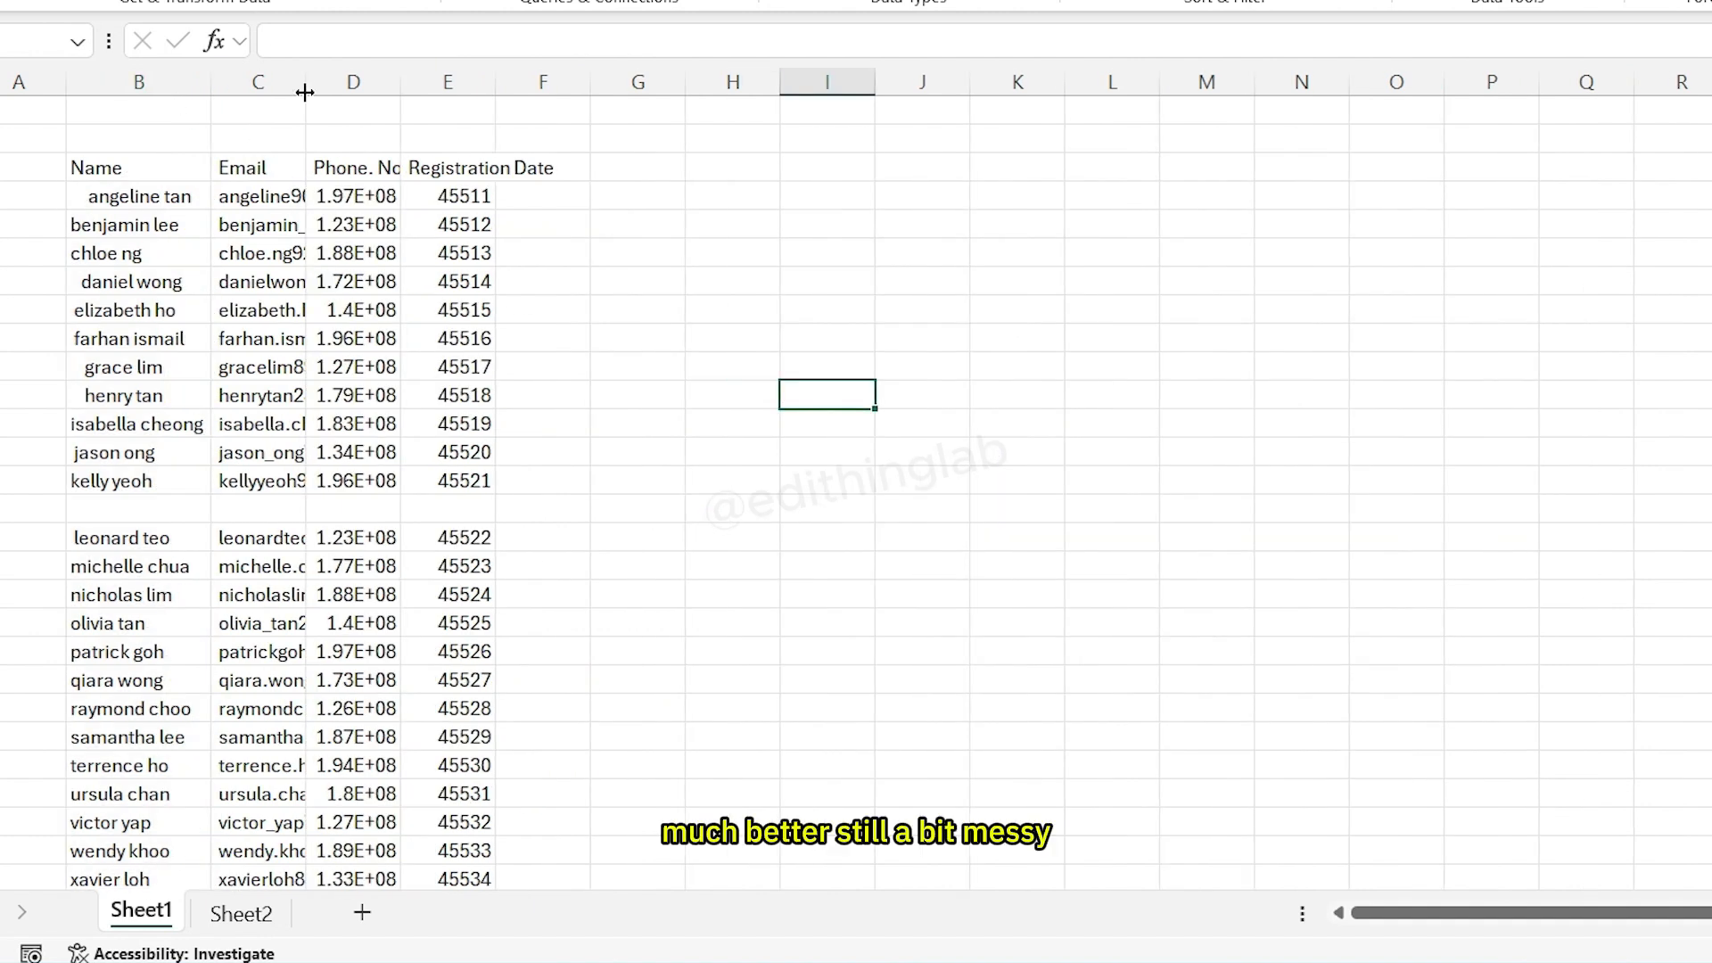
pyautogui.doubleClick(305, 82)
pyautogui.doubleClick(593, 82)
pyautogui.doubleClick(700, 82)
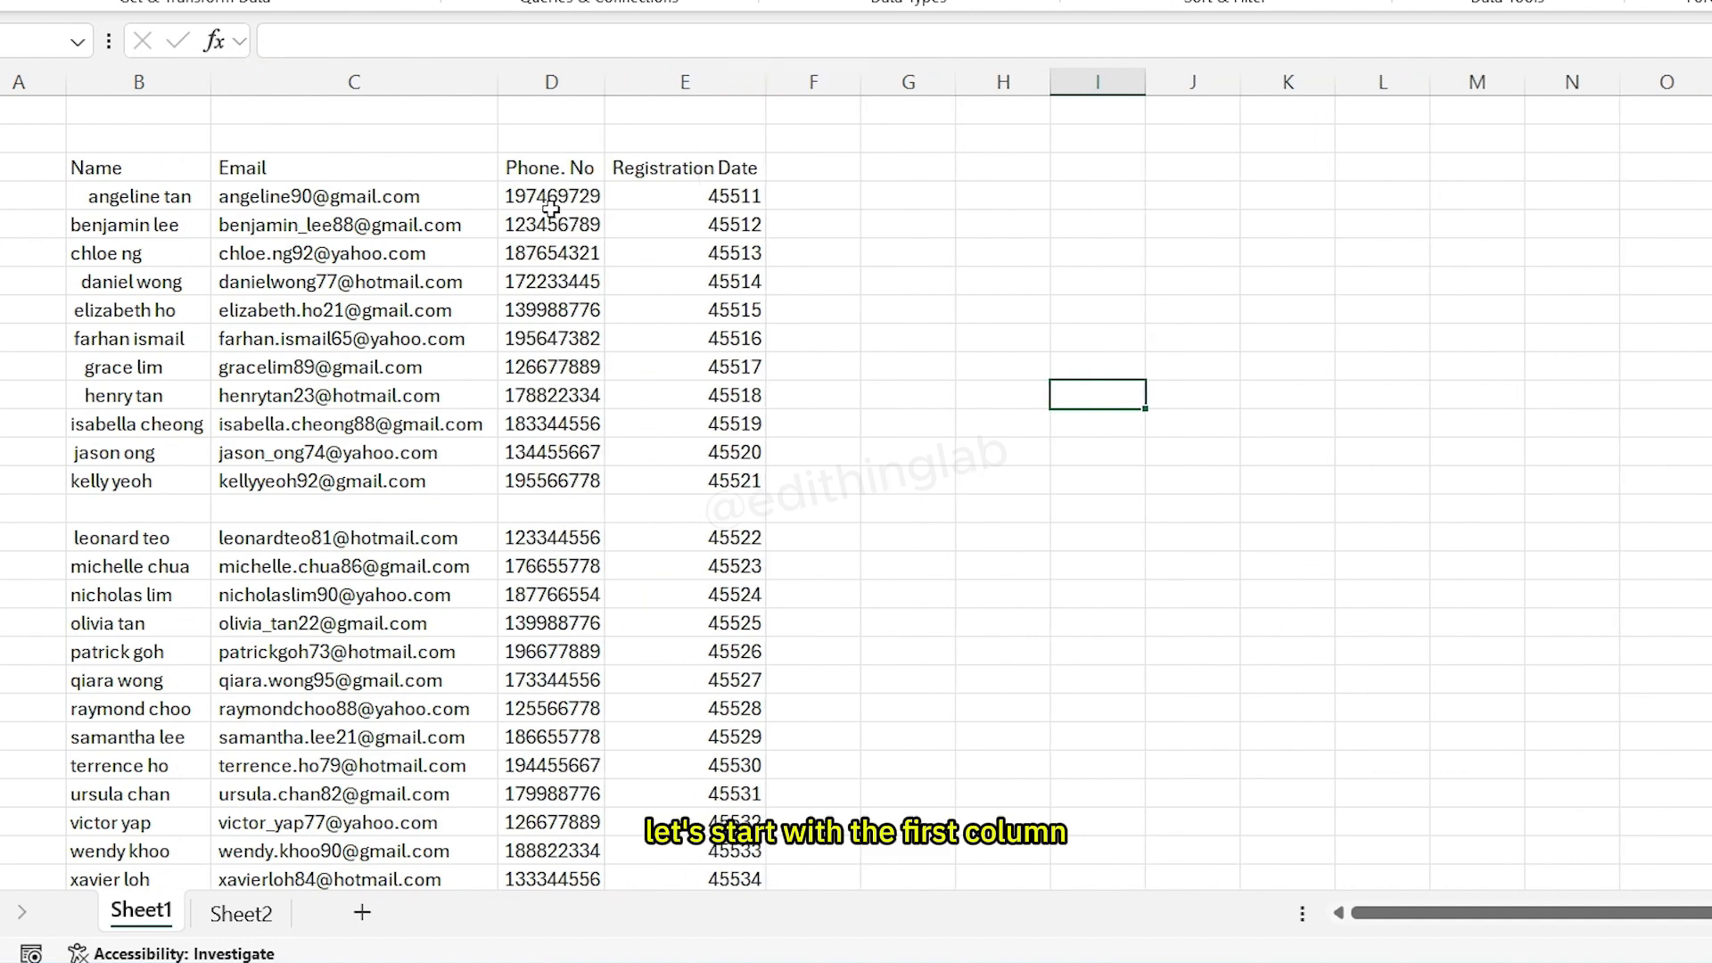
# - Sort the whole data range by the Name column from A to Z
pyautogui.scroll(-3, 157, 332)
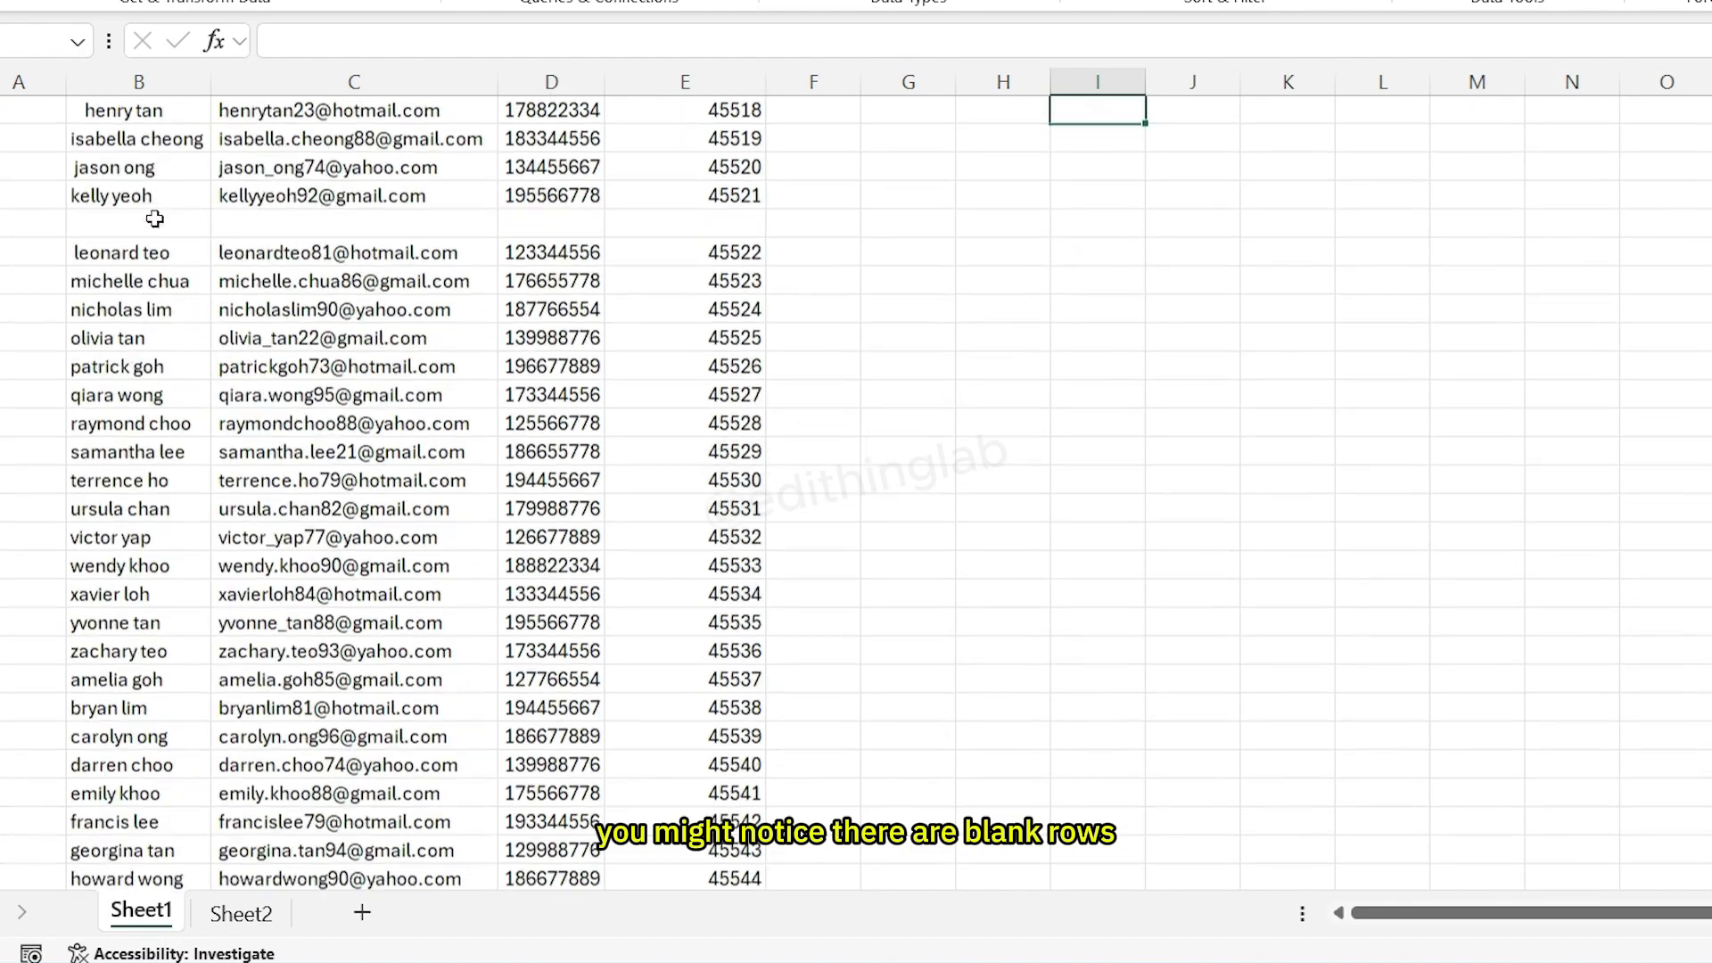
pyautogui.scroll(3, 155, 219)
pyautogui.scroll(-5, 89, 399)
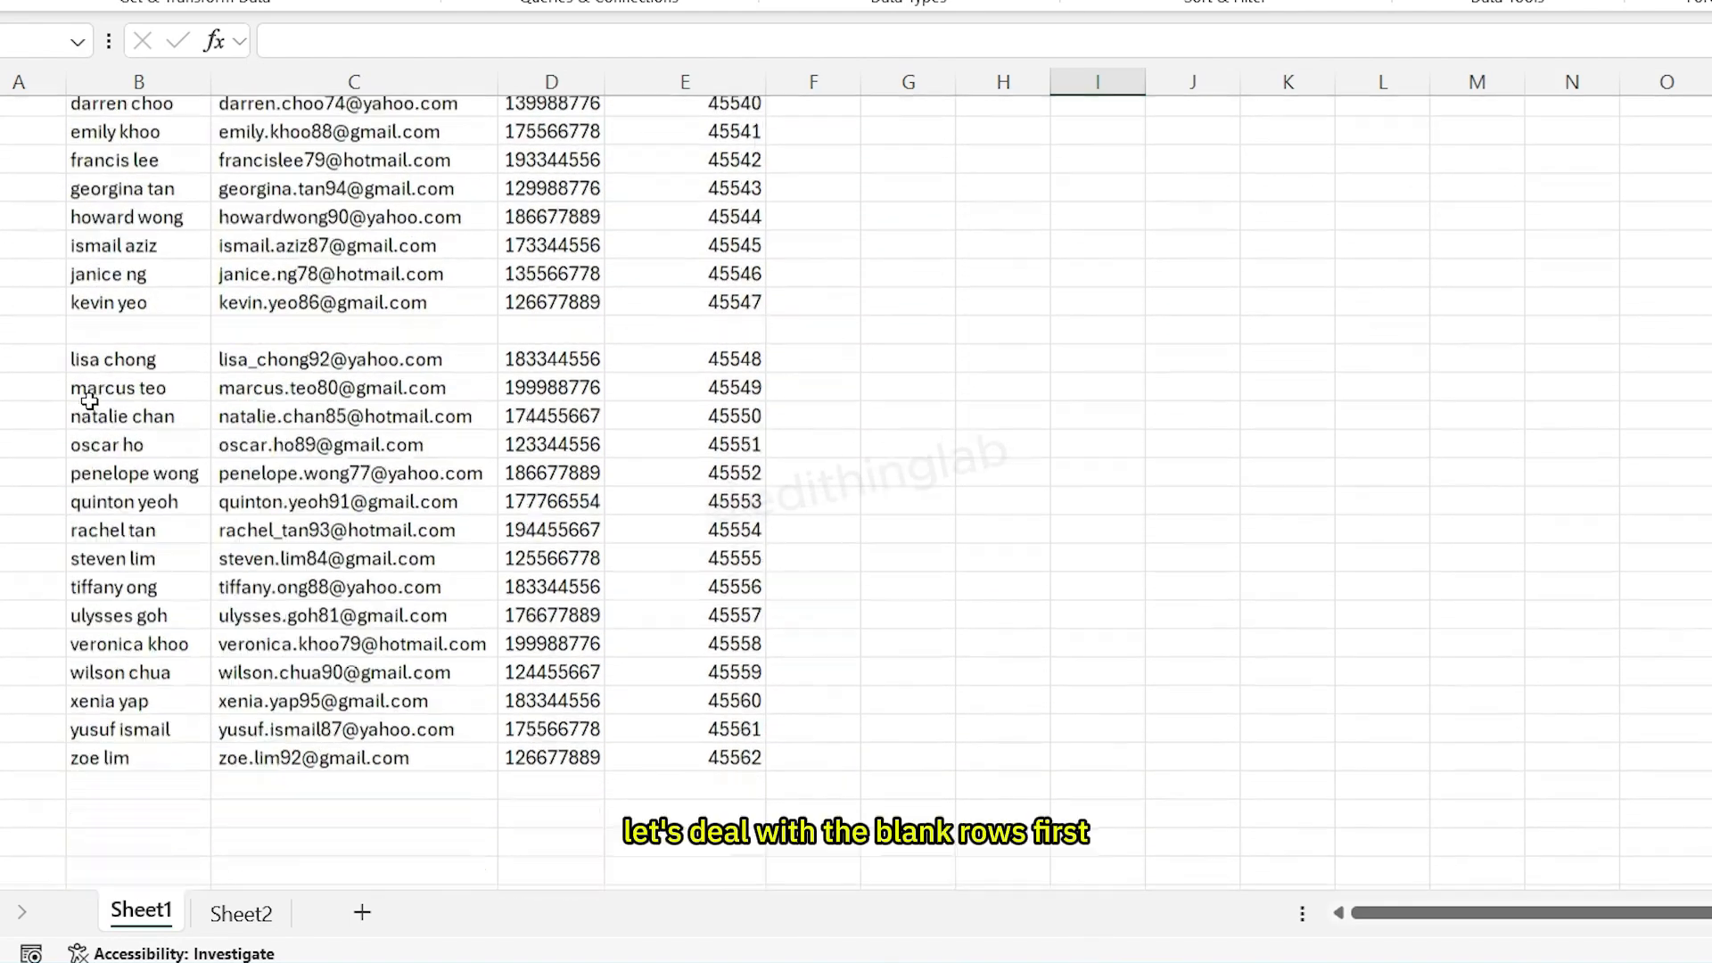
pyautogui.scroll(5, 88, 398)
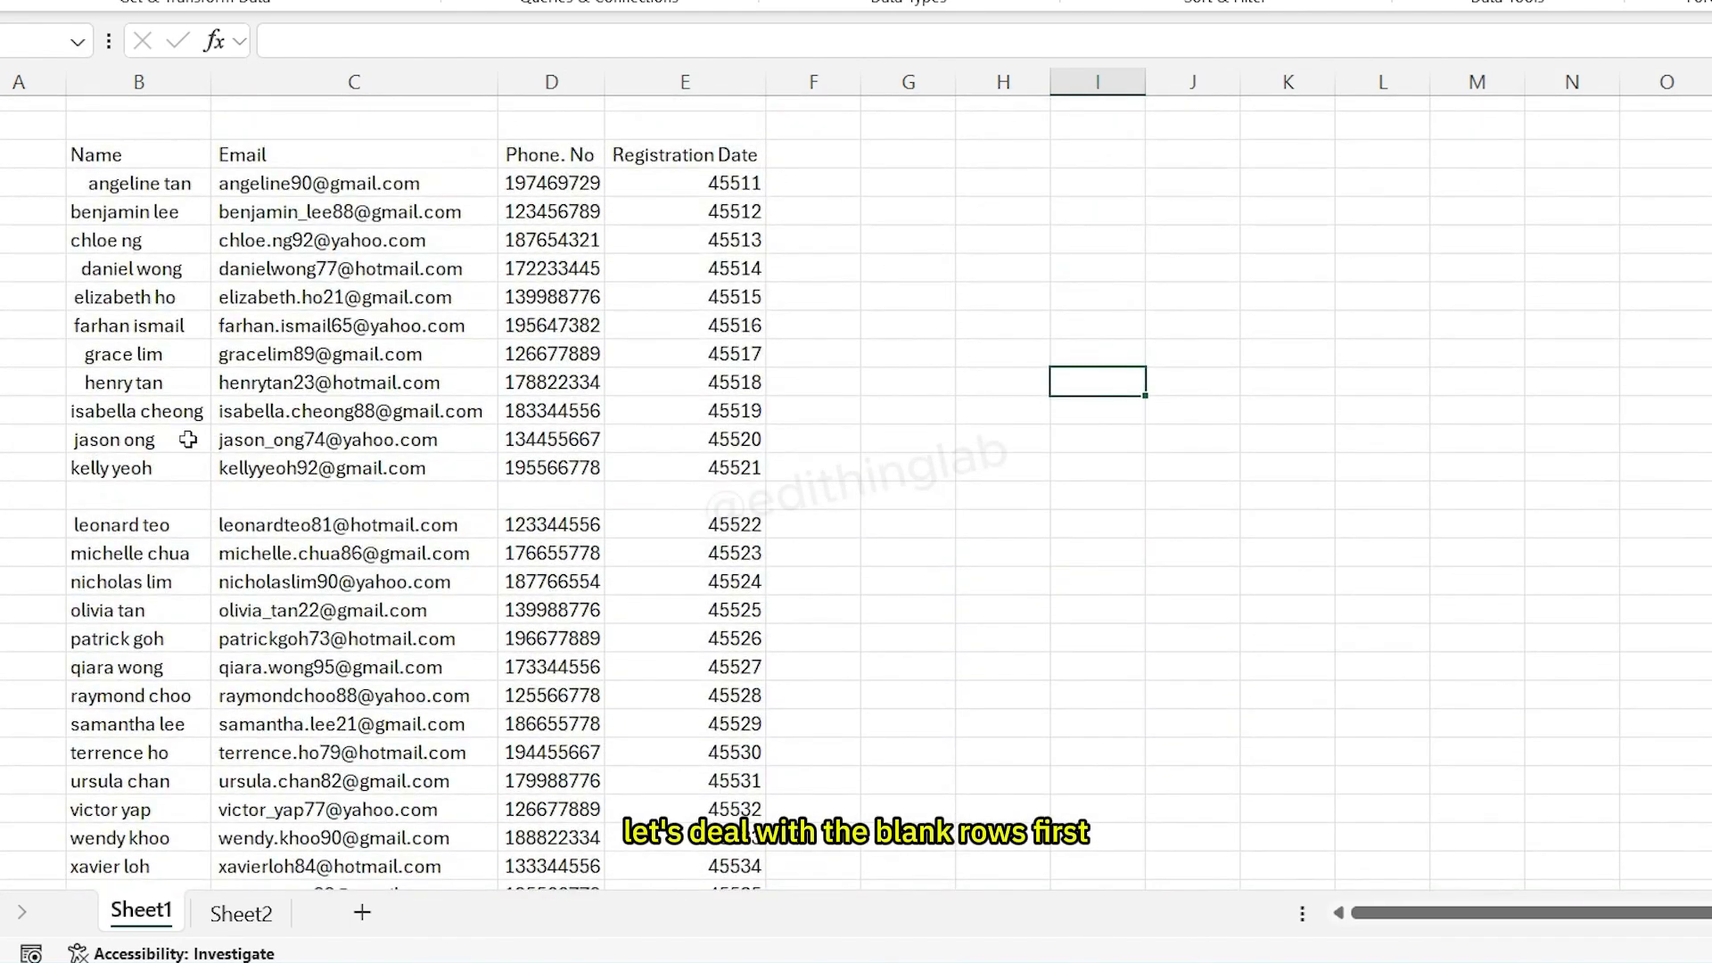
pyautogui.click(96, 154)
pyautogui.hotkey('ctrl', 'shift', 'End')
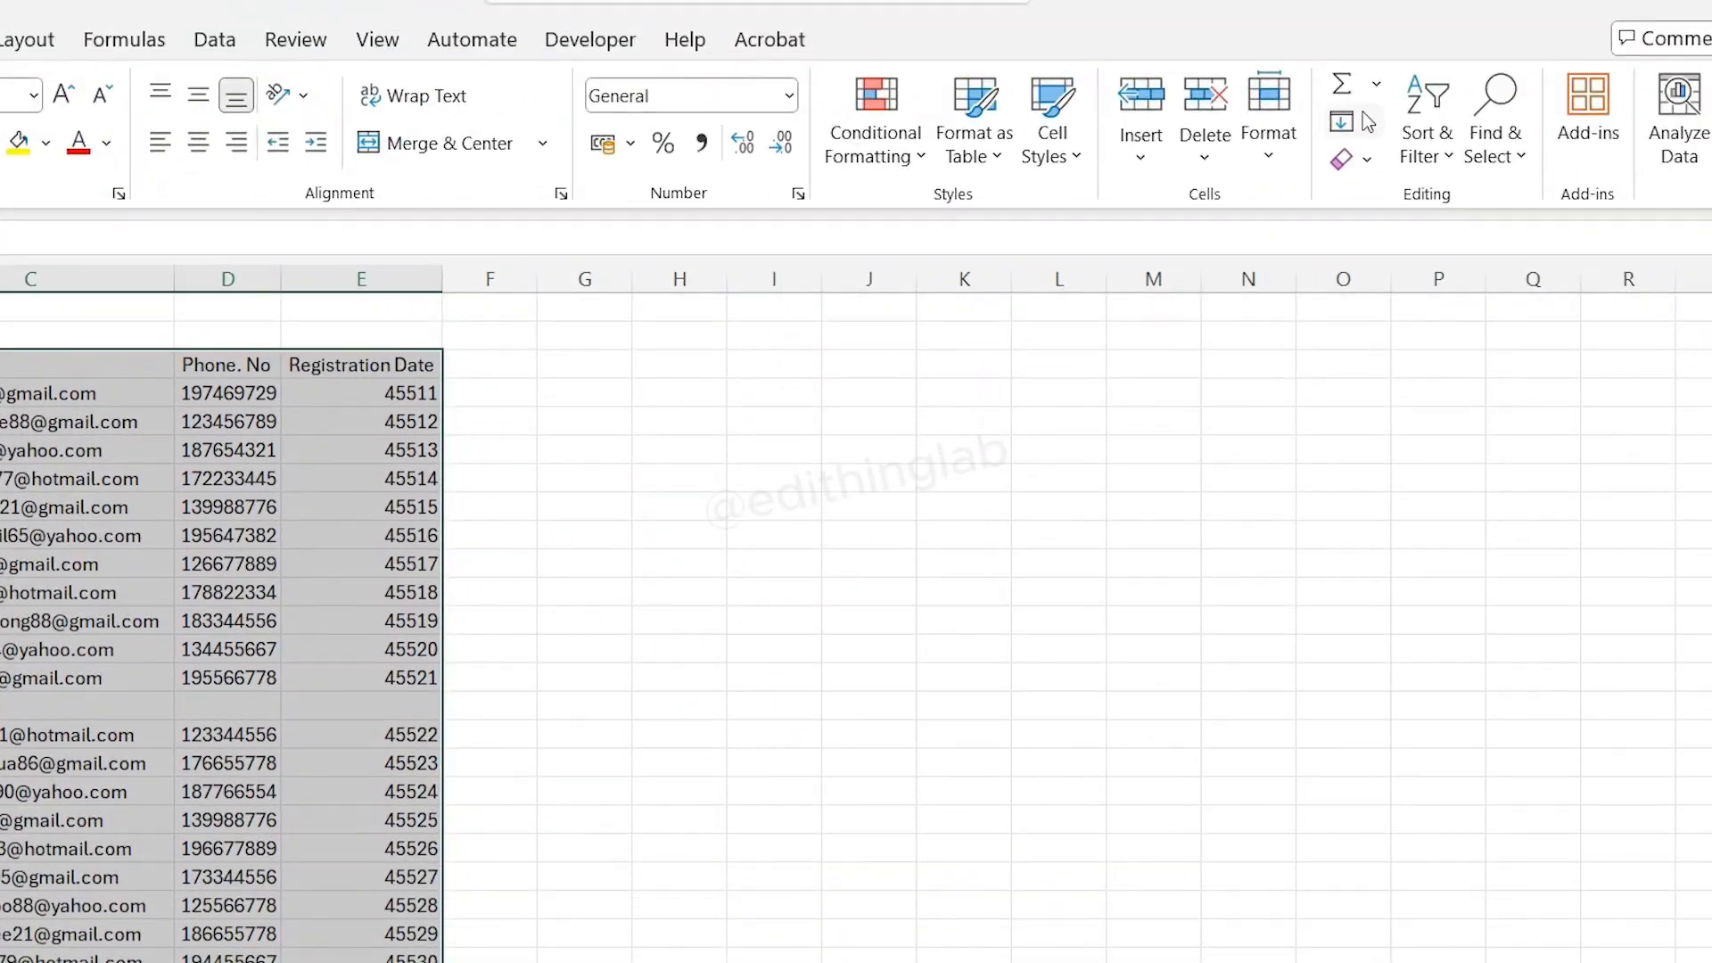
pyautogui.click(1427, 134)
pyautogui.click(1480, 287)
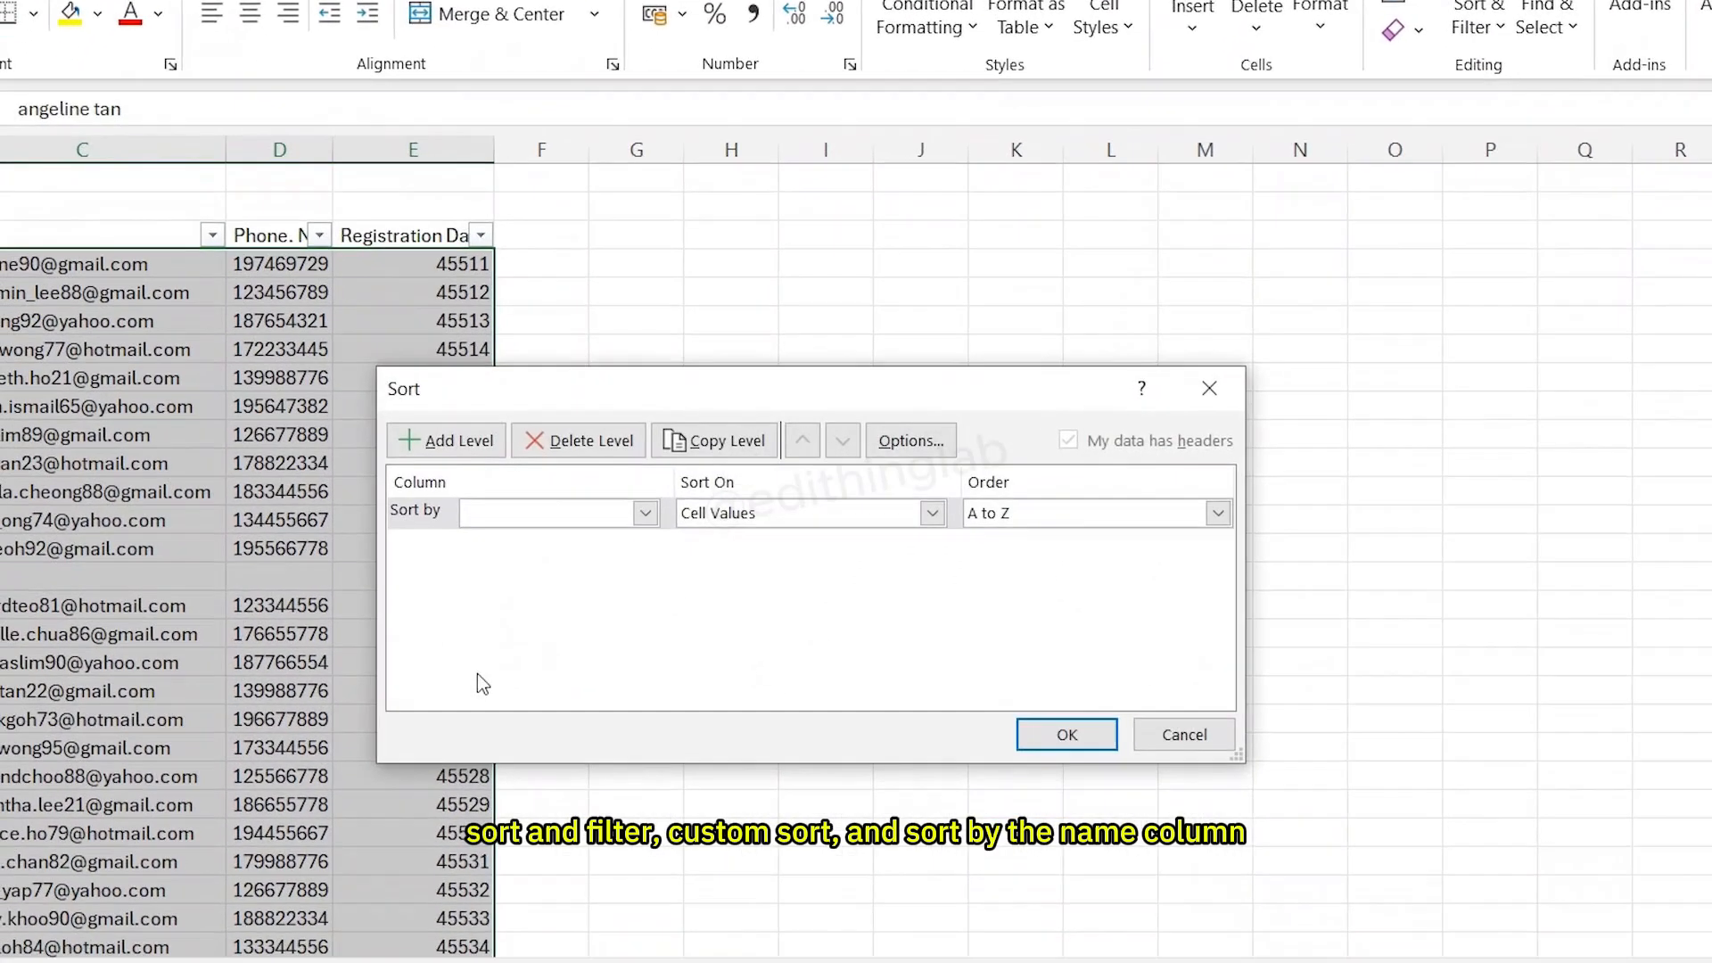
pyautogui.click(644, 513)
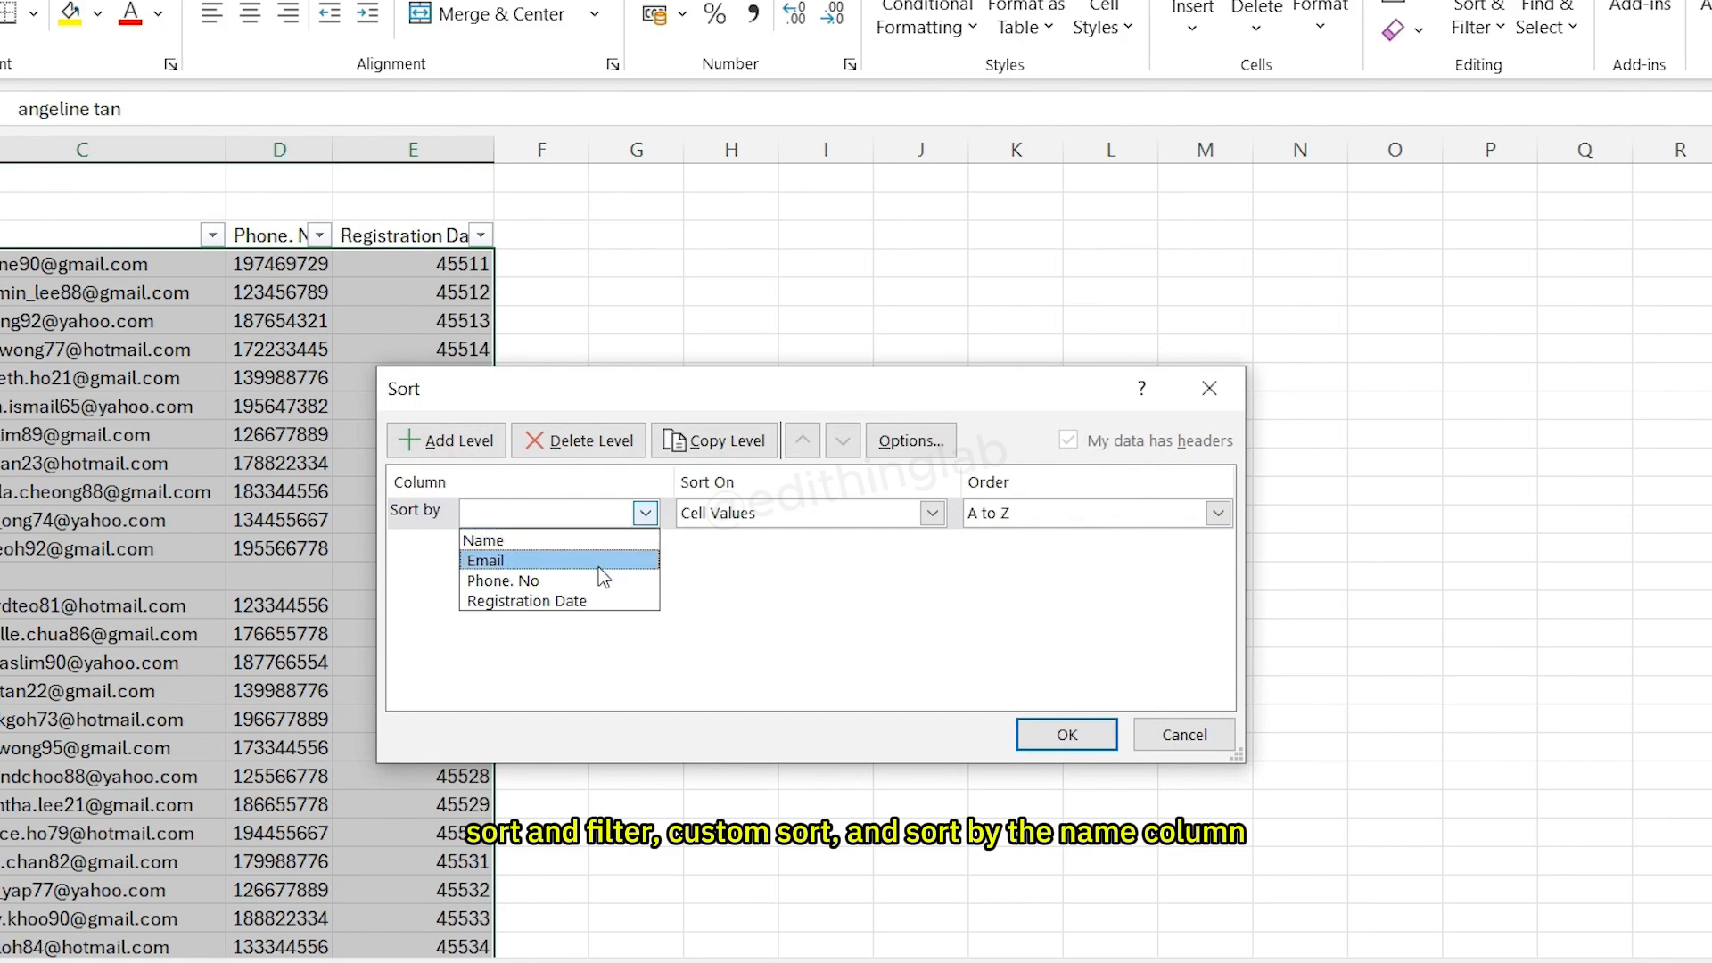
pyautogui.click(585, 548)
pyautogui.click(1079, 734)
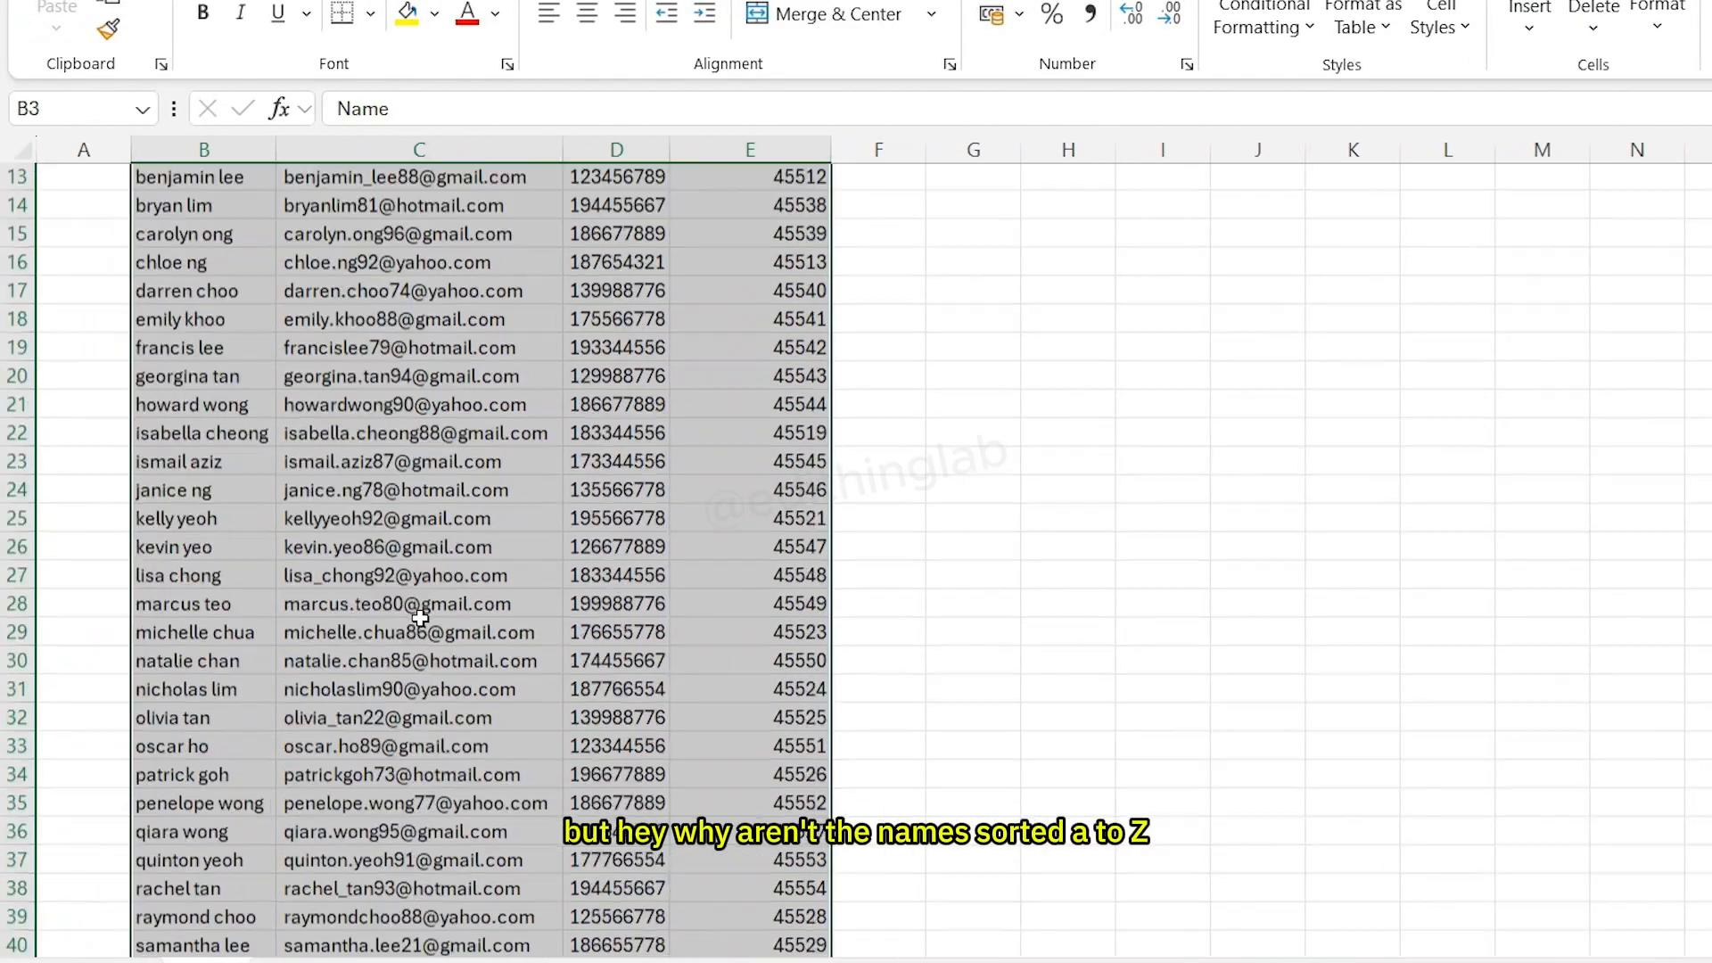
# - Insert a blank column between the Name and Email columns
pyautogui.scroll(-14, 419, 616)
pyautogui.scroll(5, 382, 657)
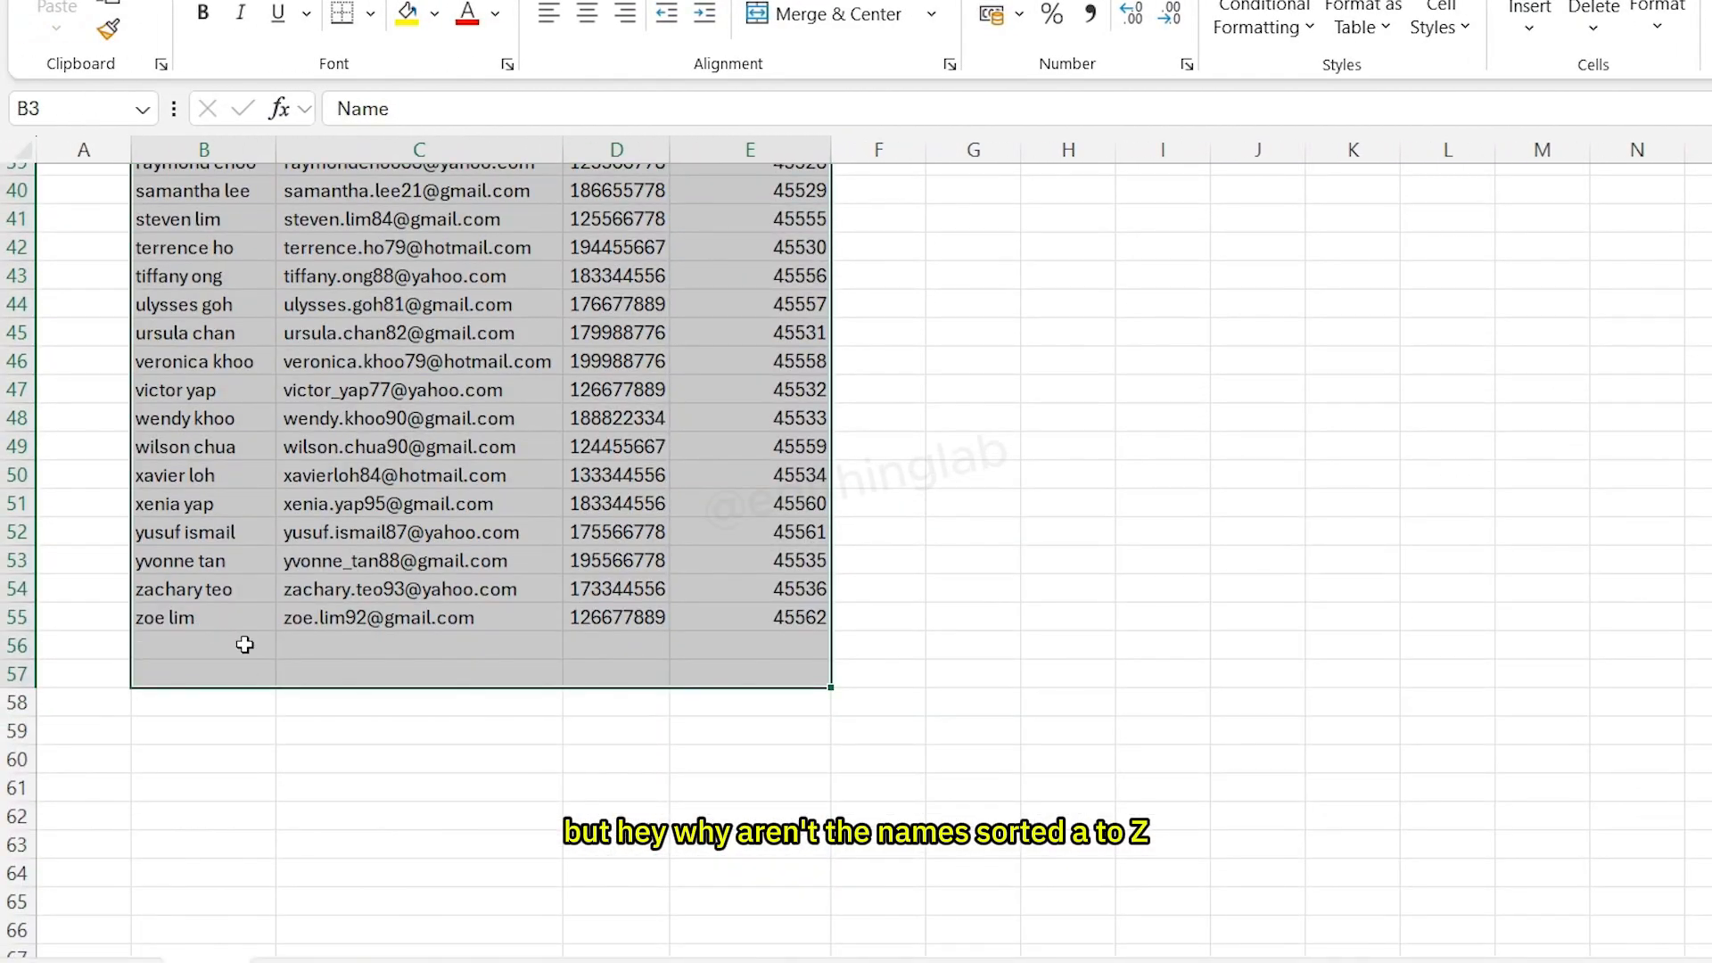
pyautogui.scroll(13, 245, 644)
pyautogui.click(177, 287)
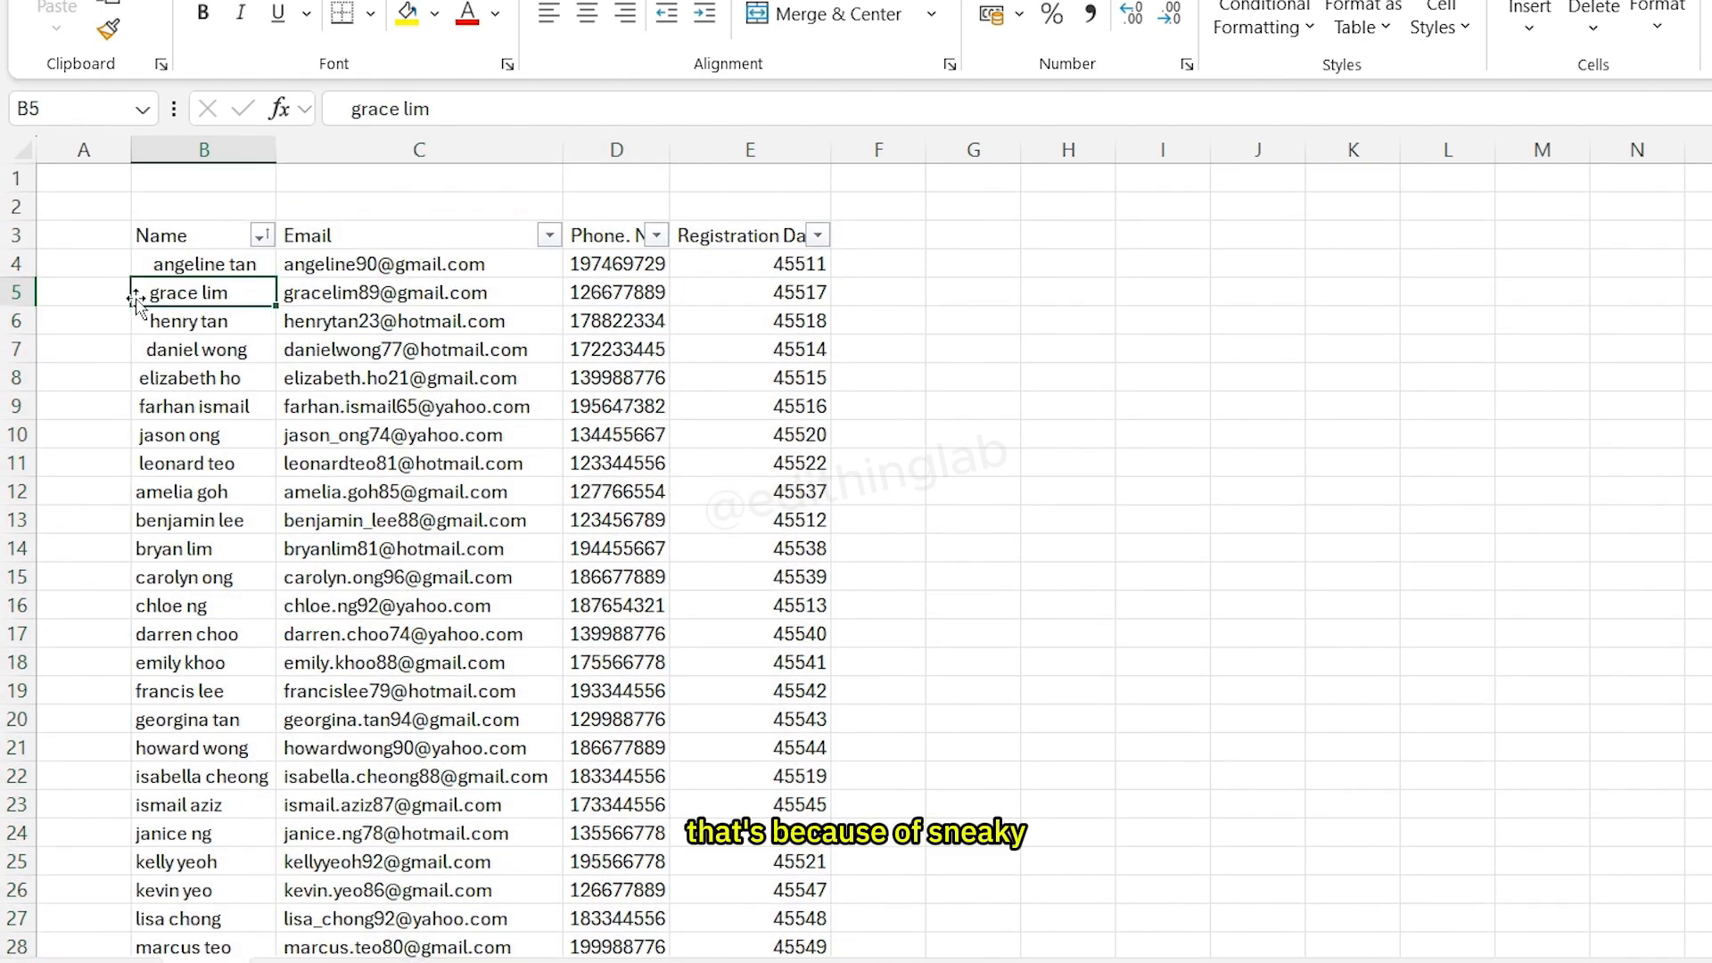
pyautogui.scroll(-1, 133, 486)
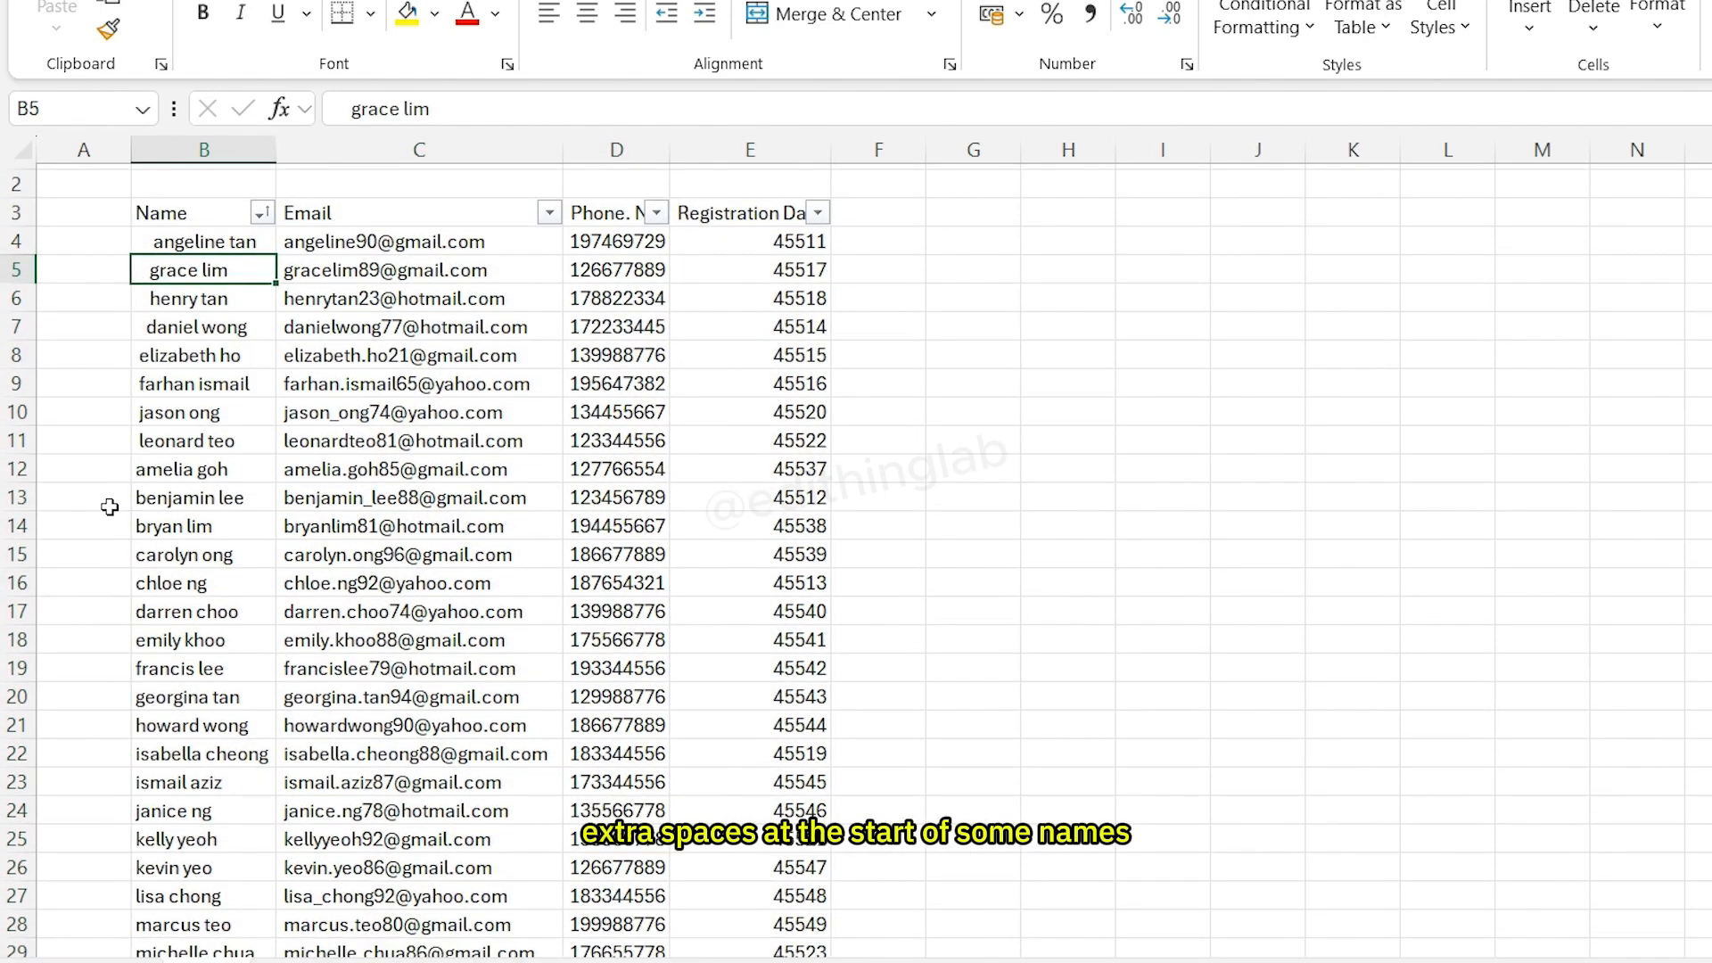
pyautogui.scroll(2, 142, 370)
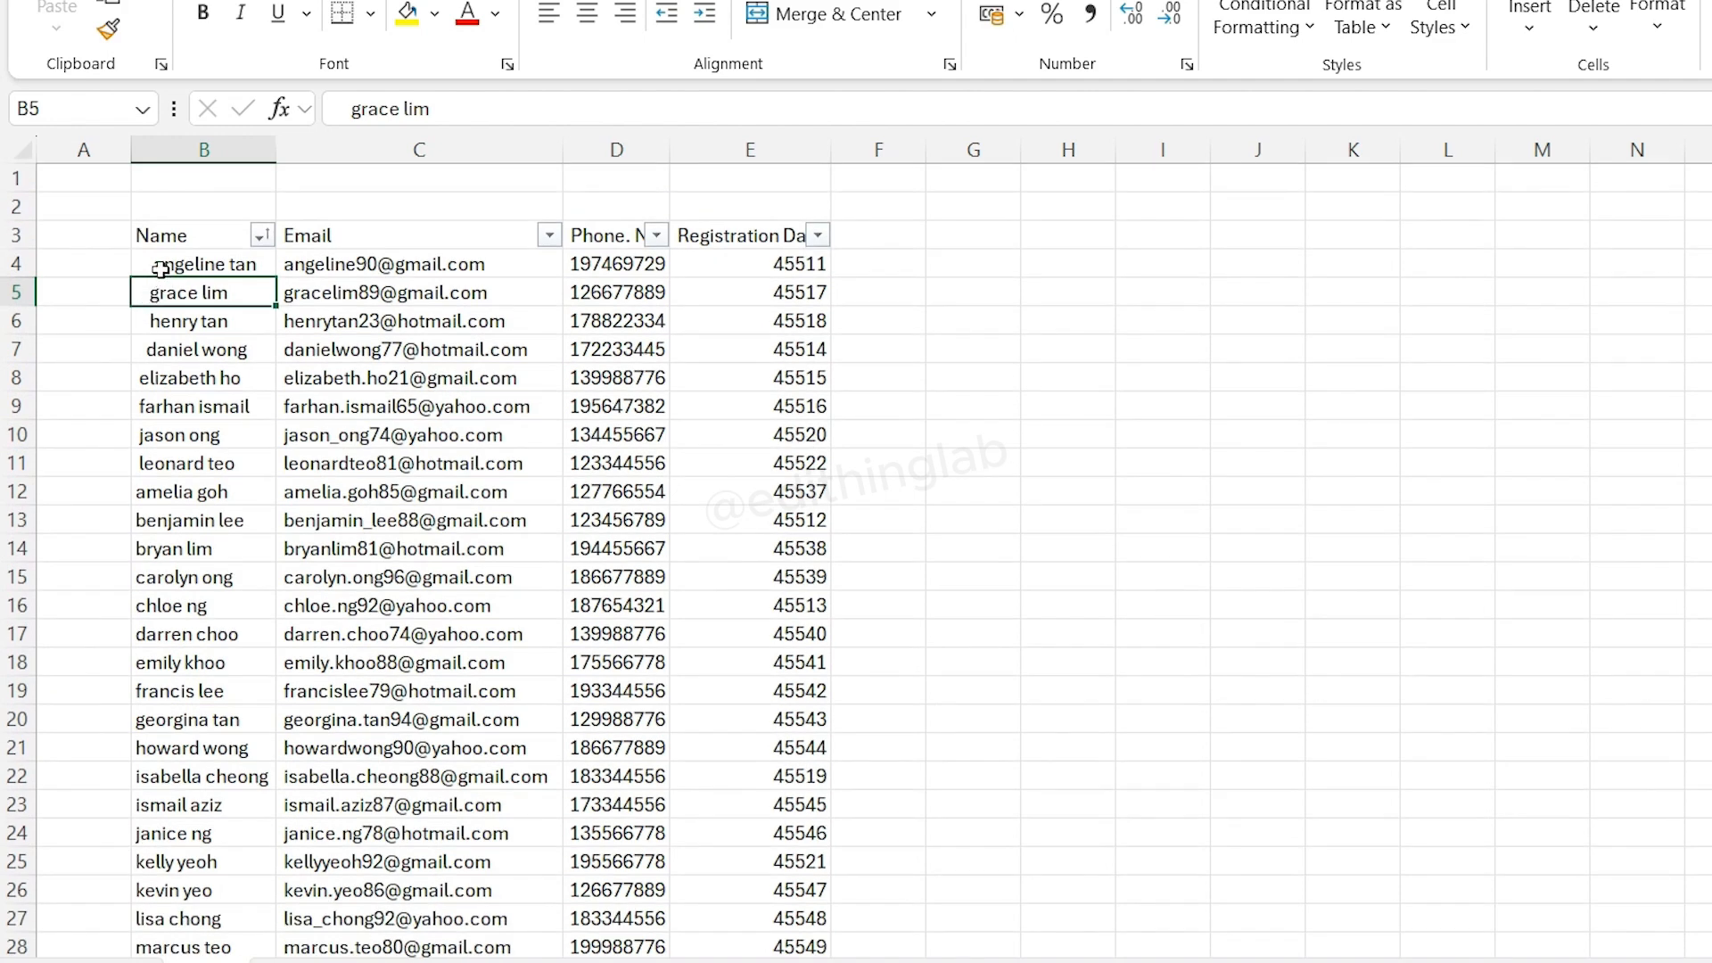
pyautogui.rightClick(380, 148)
pyautogui.click(529, 457)
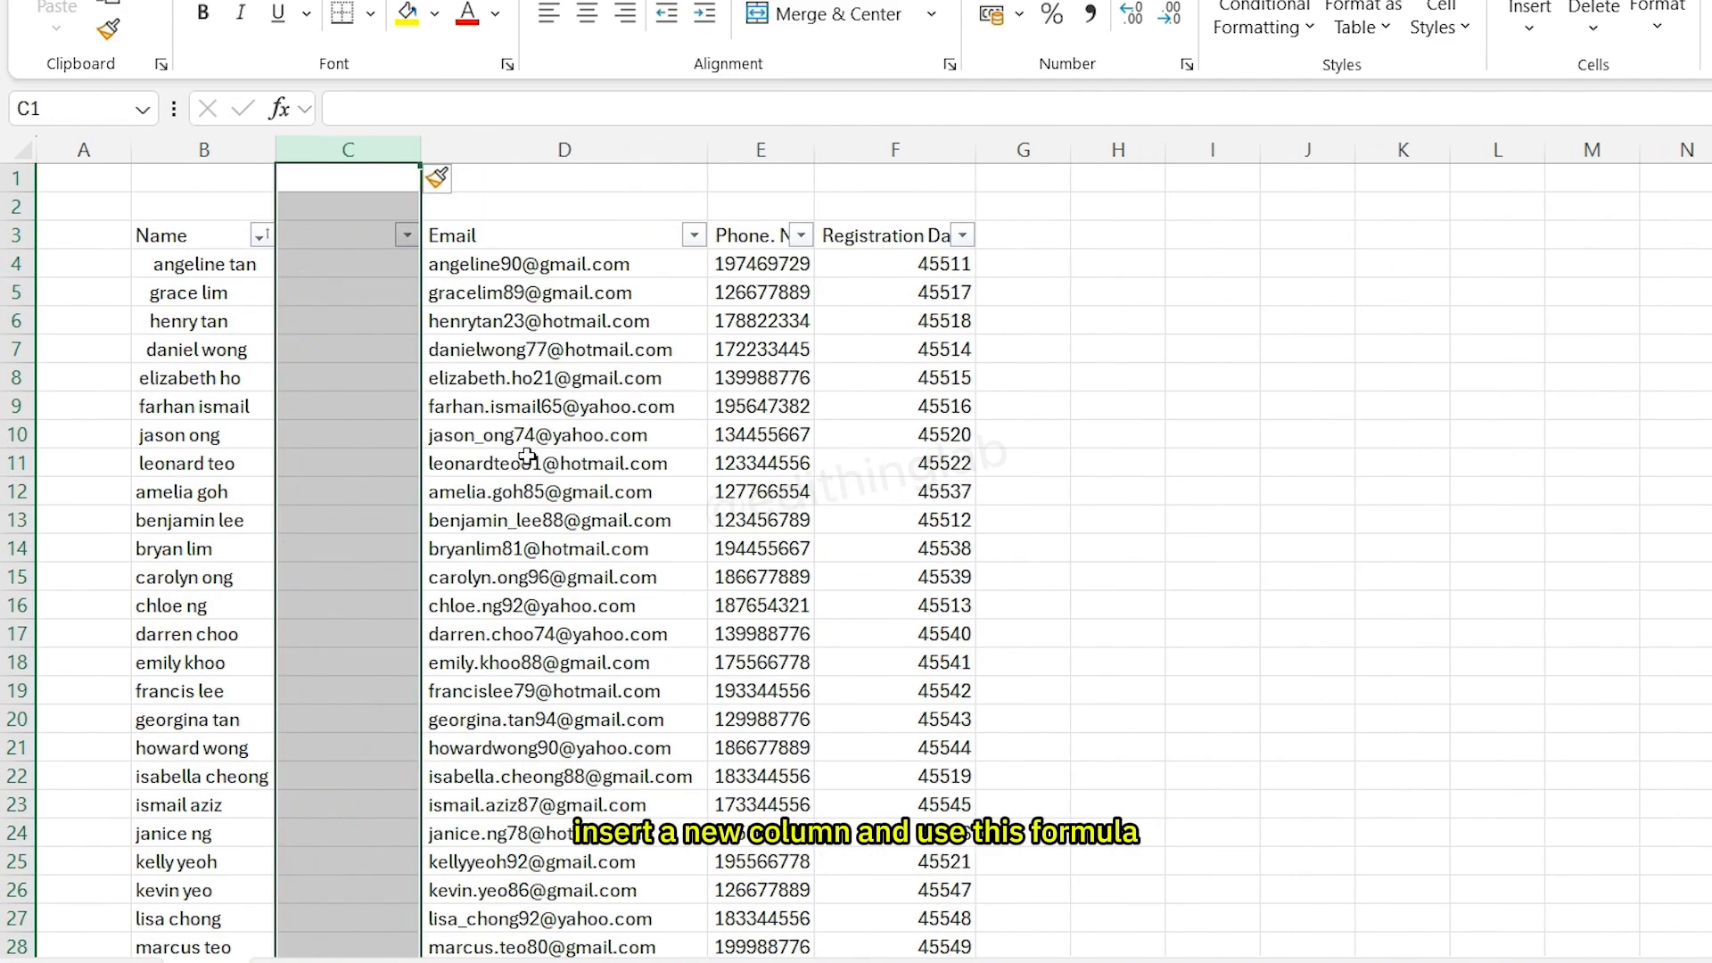
# - Enter the formula =TRIM(B4) in C4 to strip extra spaces from the first name
pyautogui.click(386, 381)
pyautogui.click(347, 263)
pyautogui.write('=')
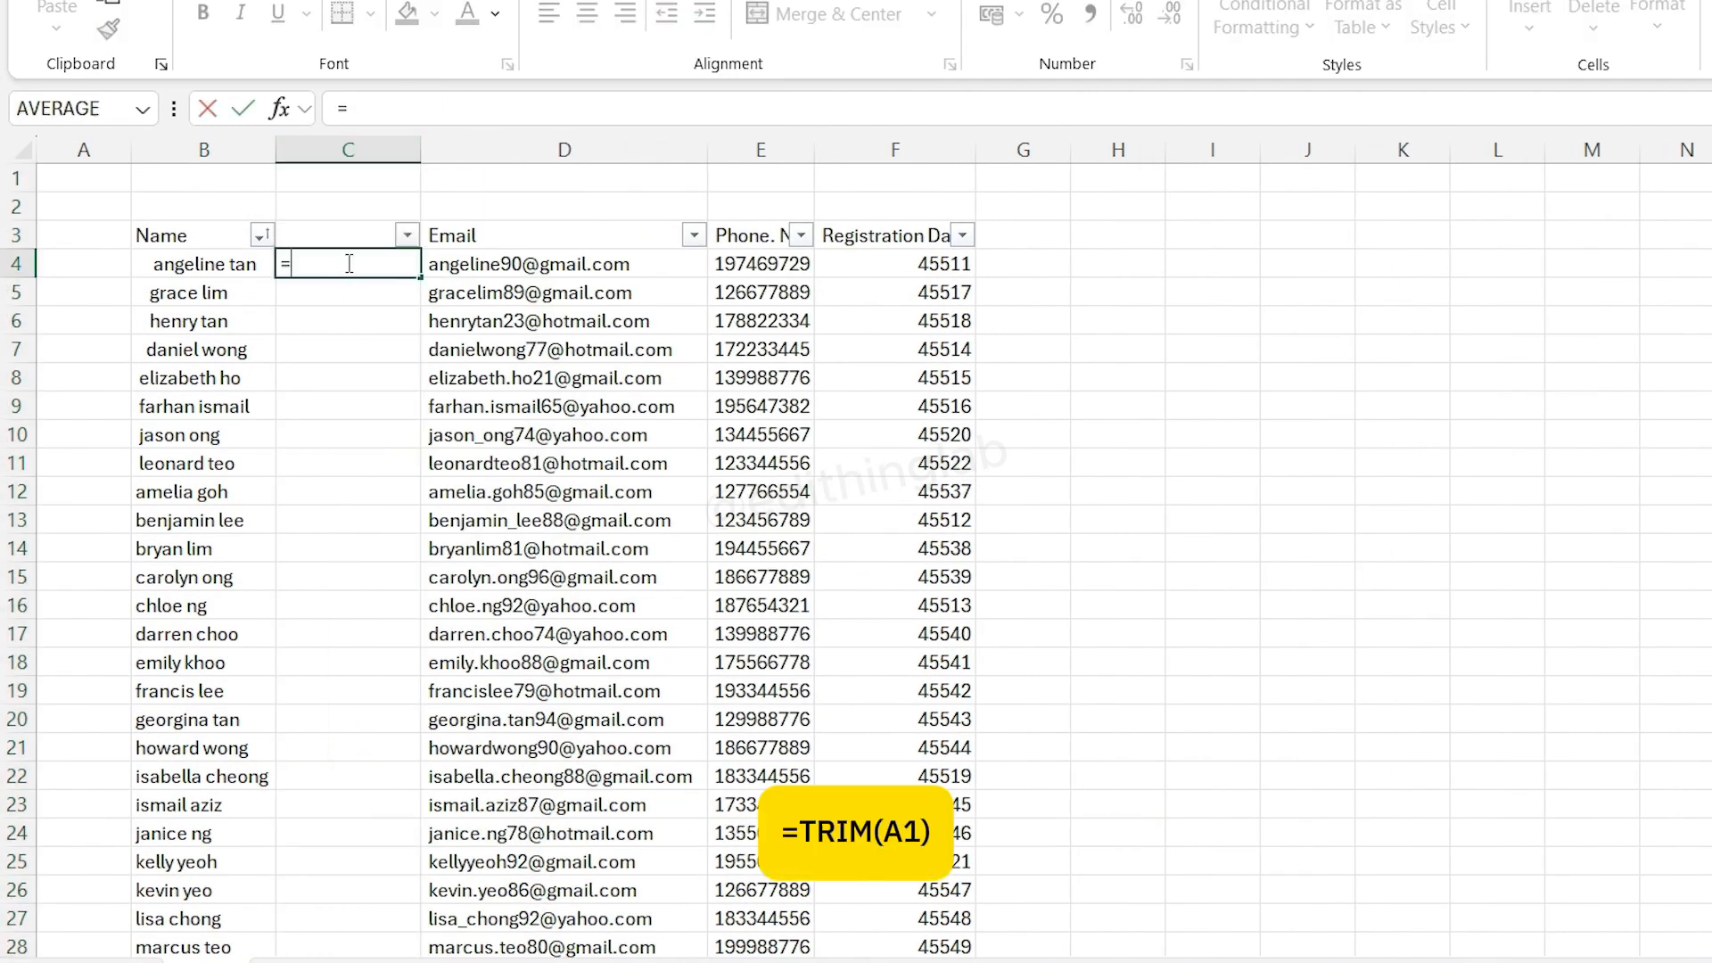
pyautogui.write('TRIM(')
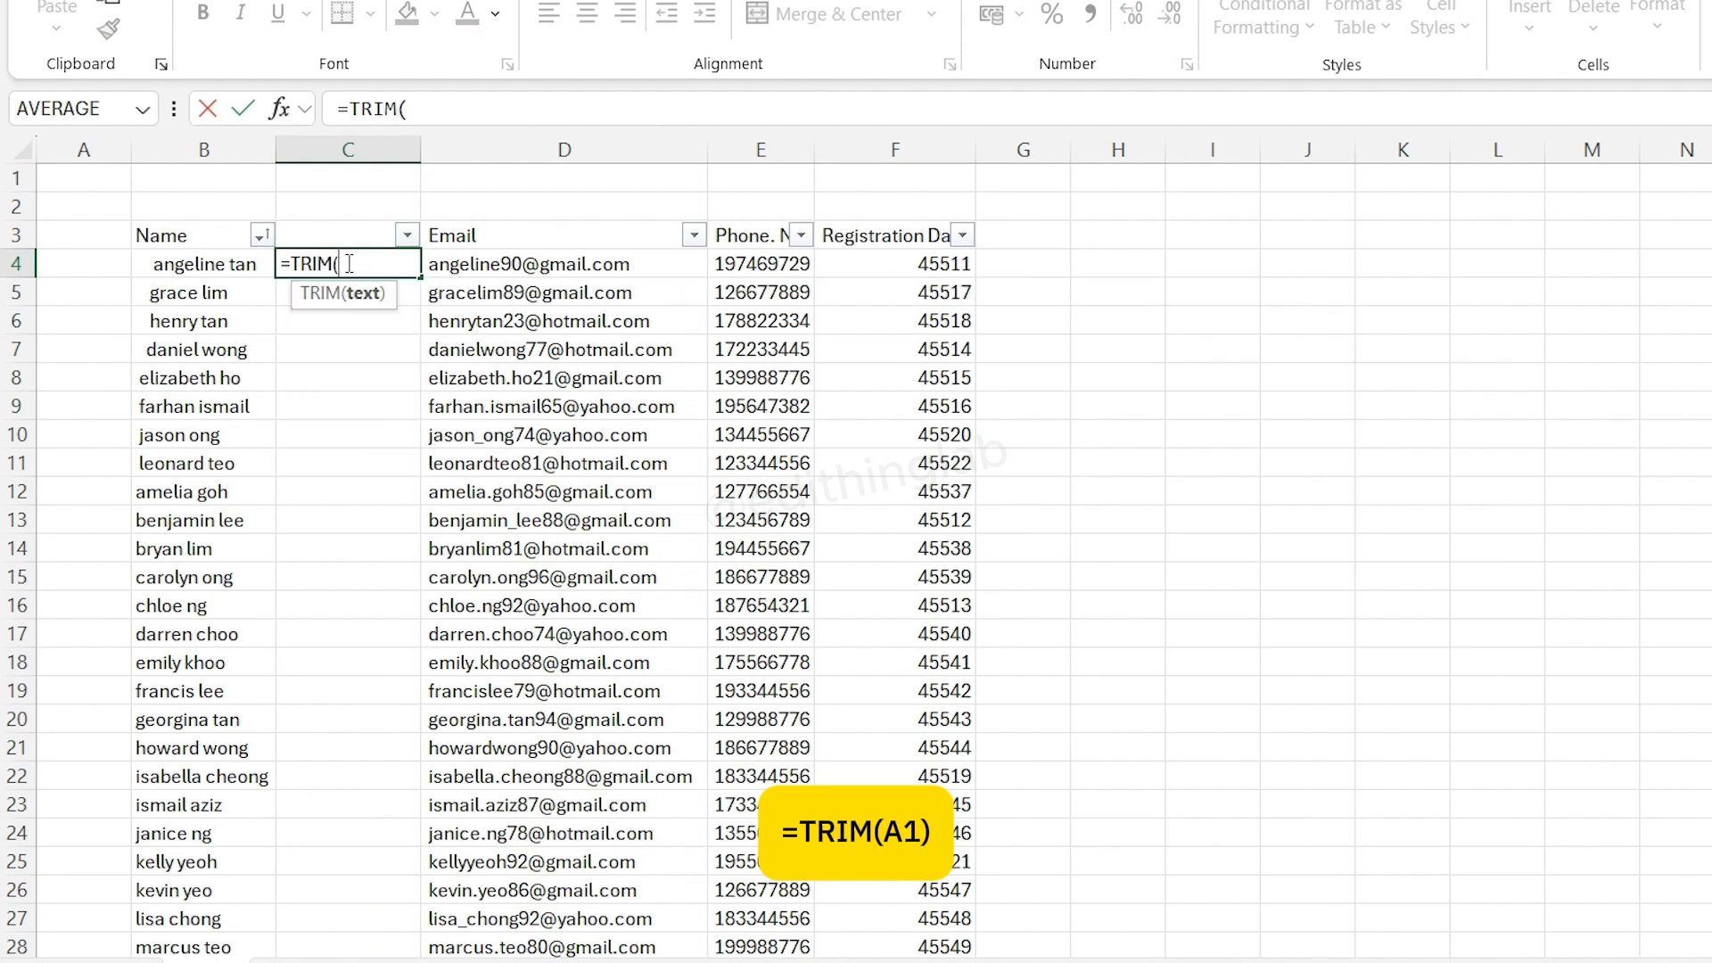
pyautogui.click(238, 264)
pyautogui.write(')')
pyautogui.press('Return')
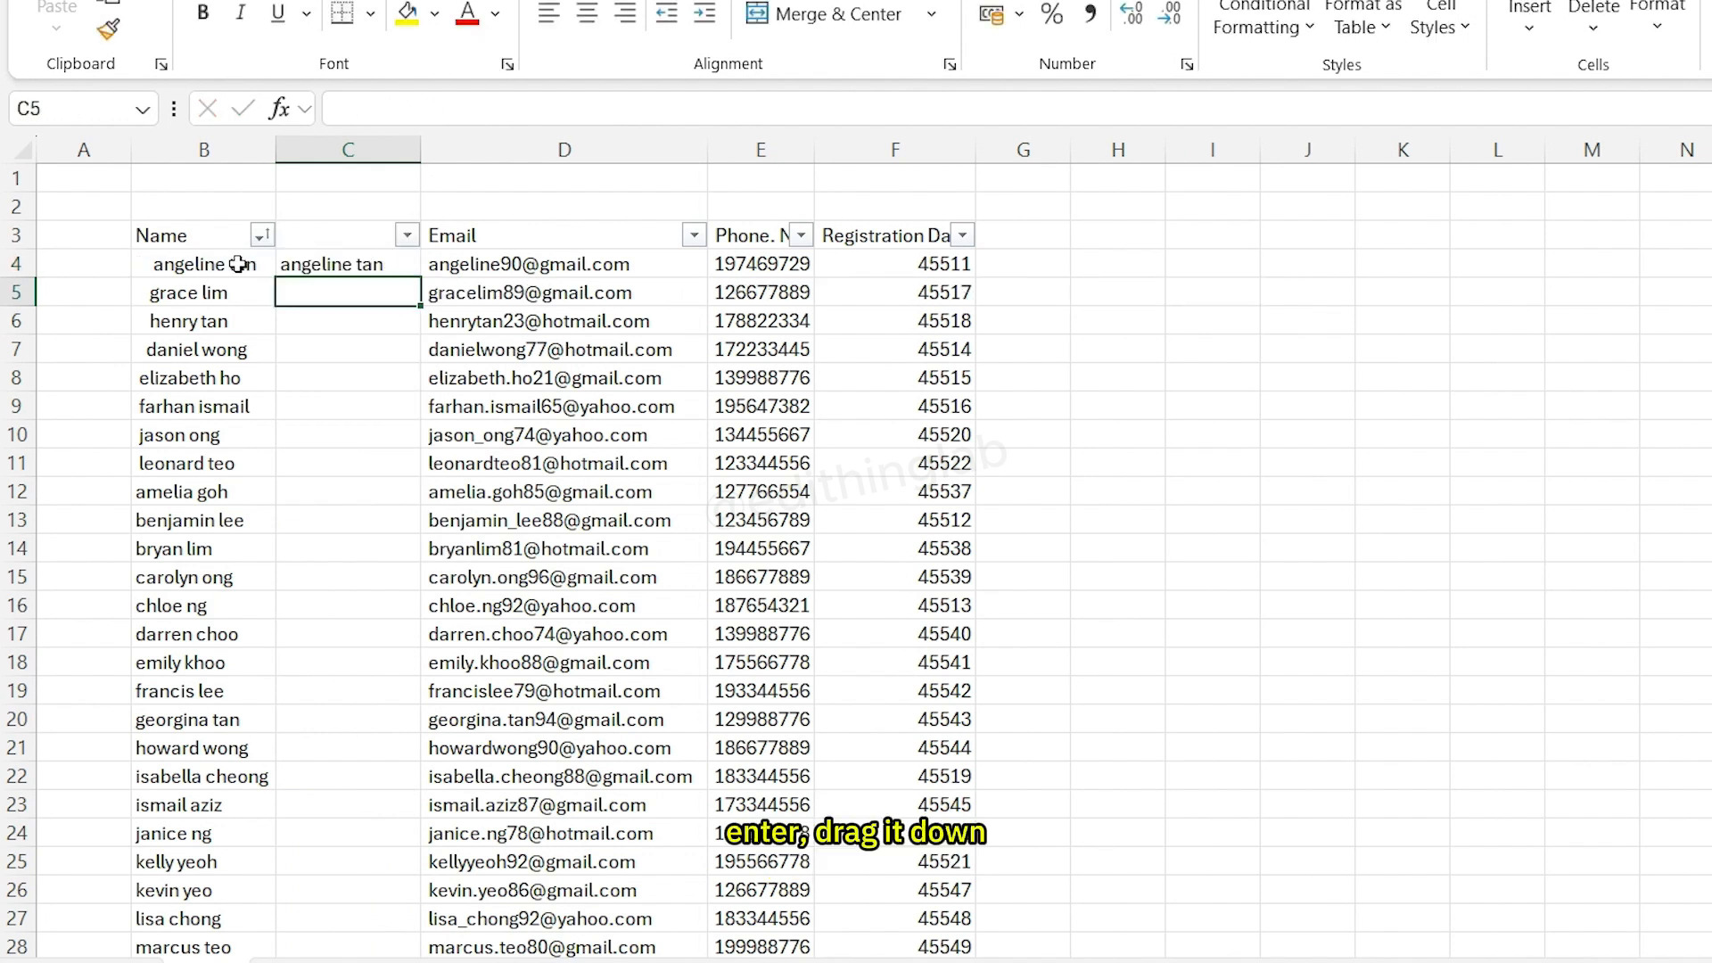
# - Fill the TRIM formula down column C to row 55
pyautogui.click(351, 261)
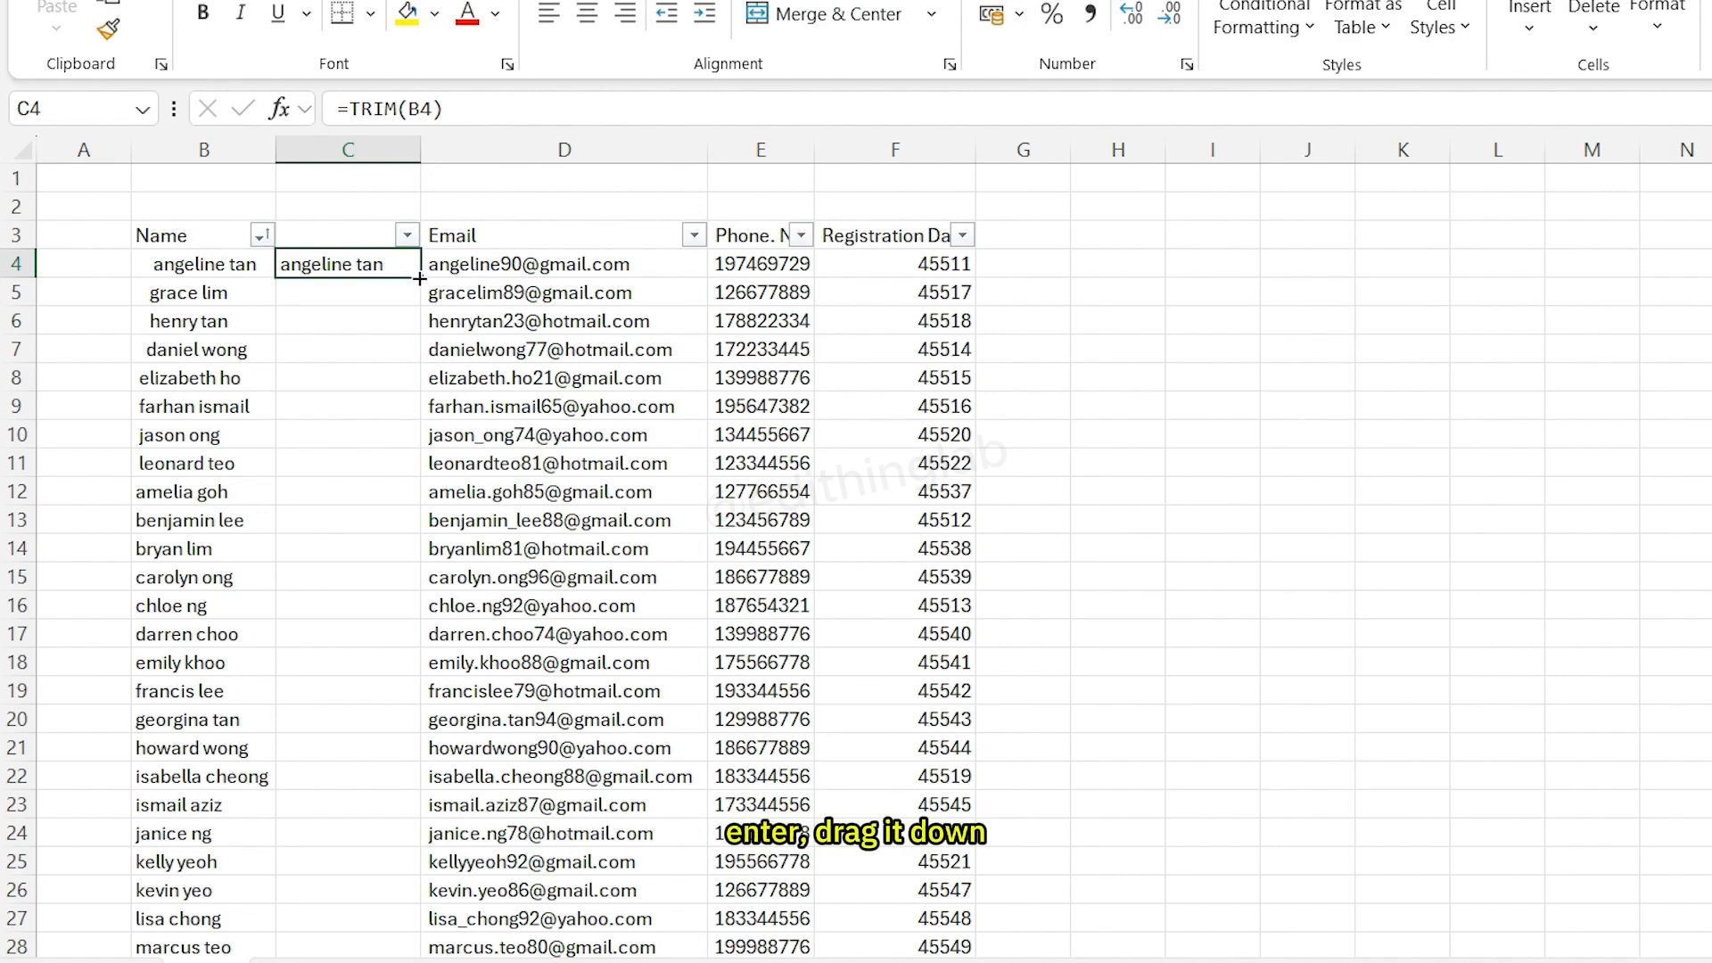
pyautogui.moveTo(419, 278); pyautogui.dragTo(377, 902)
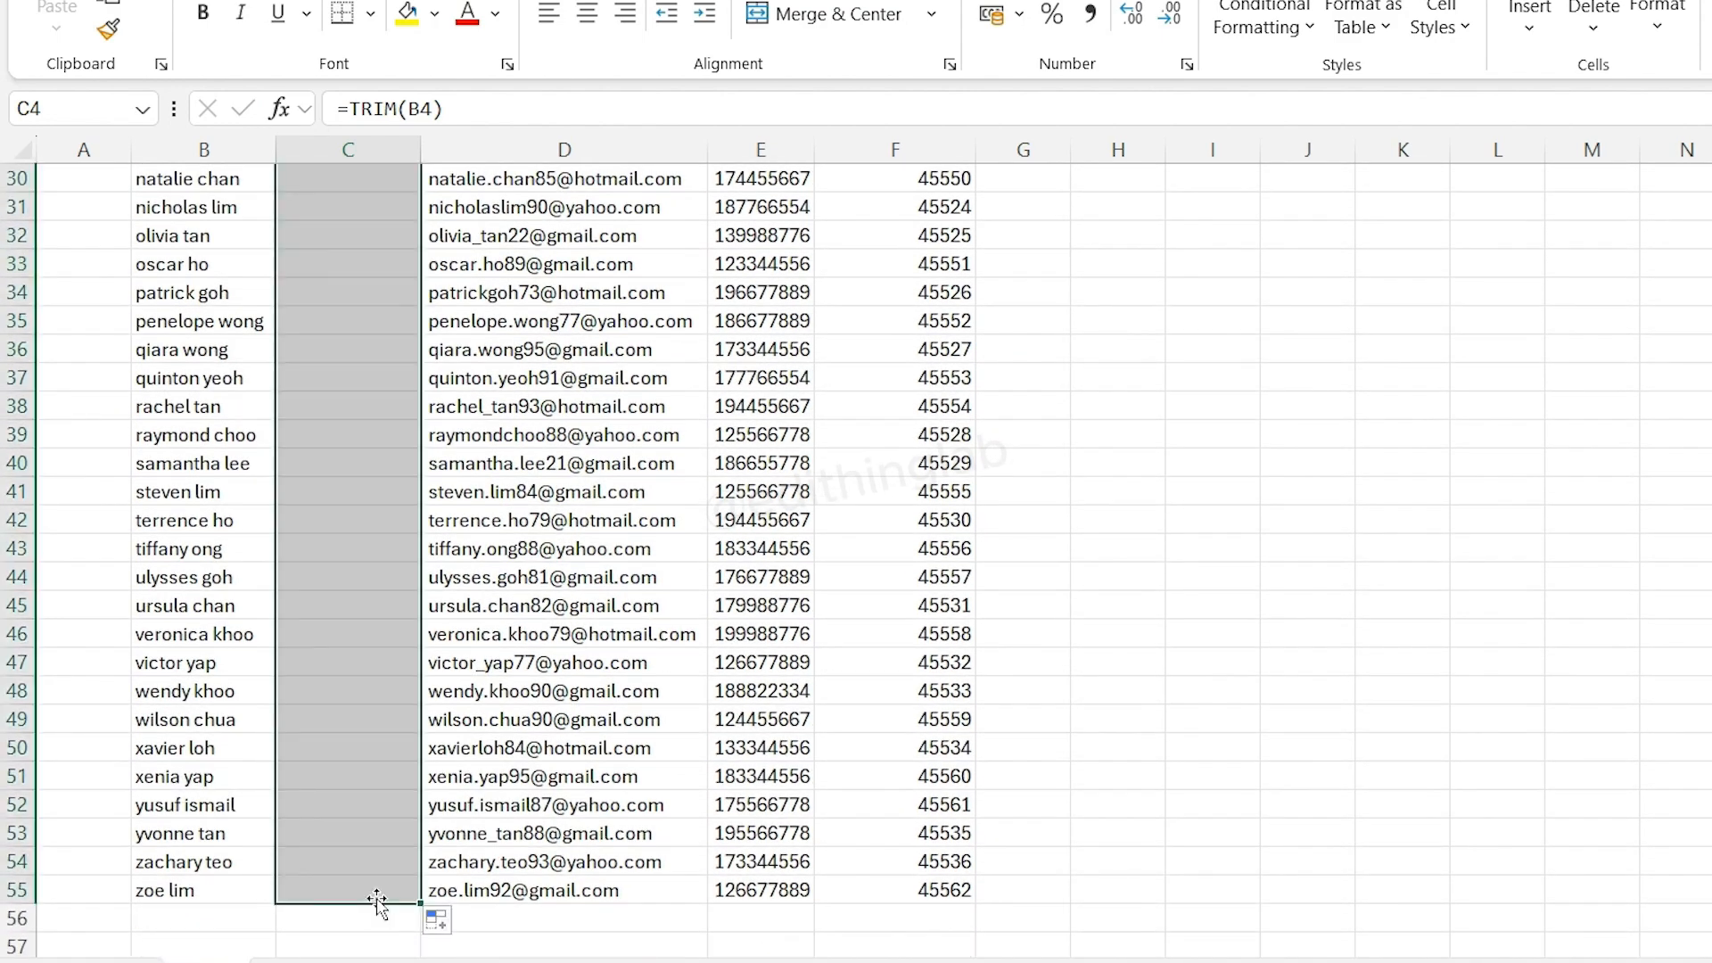
pyautogui.scroll(10, 321, 624)
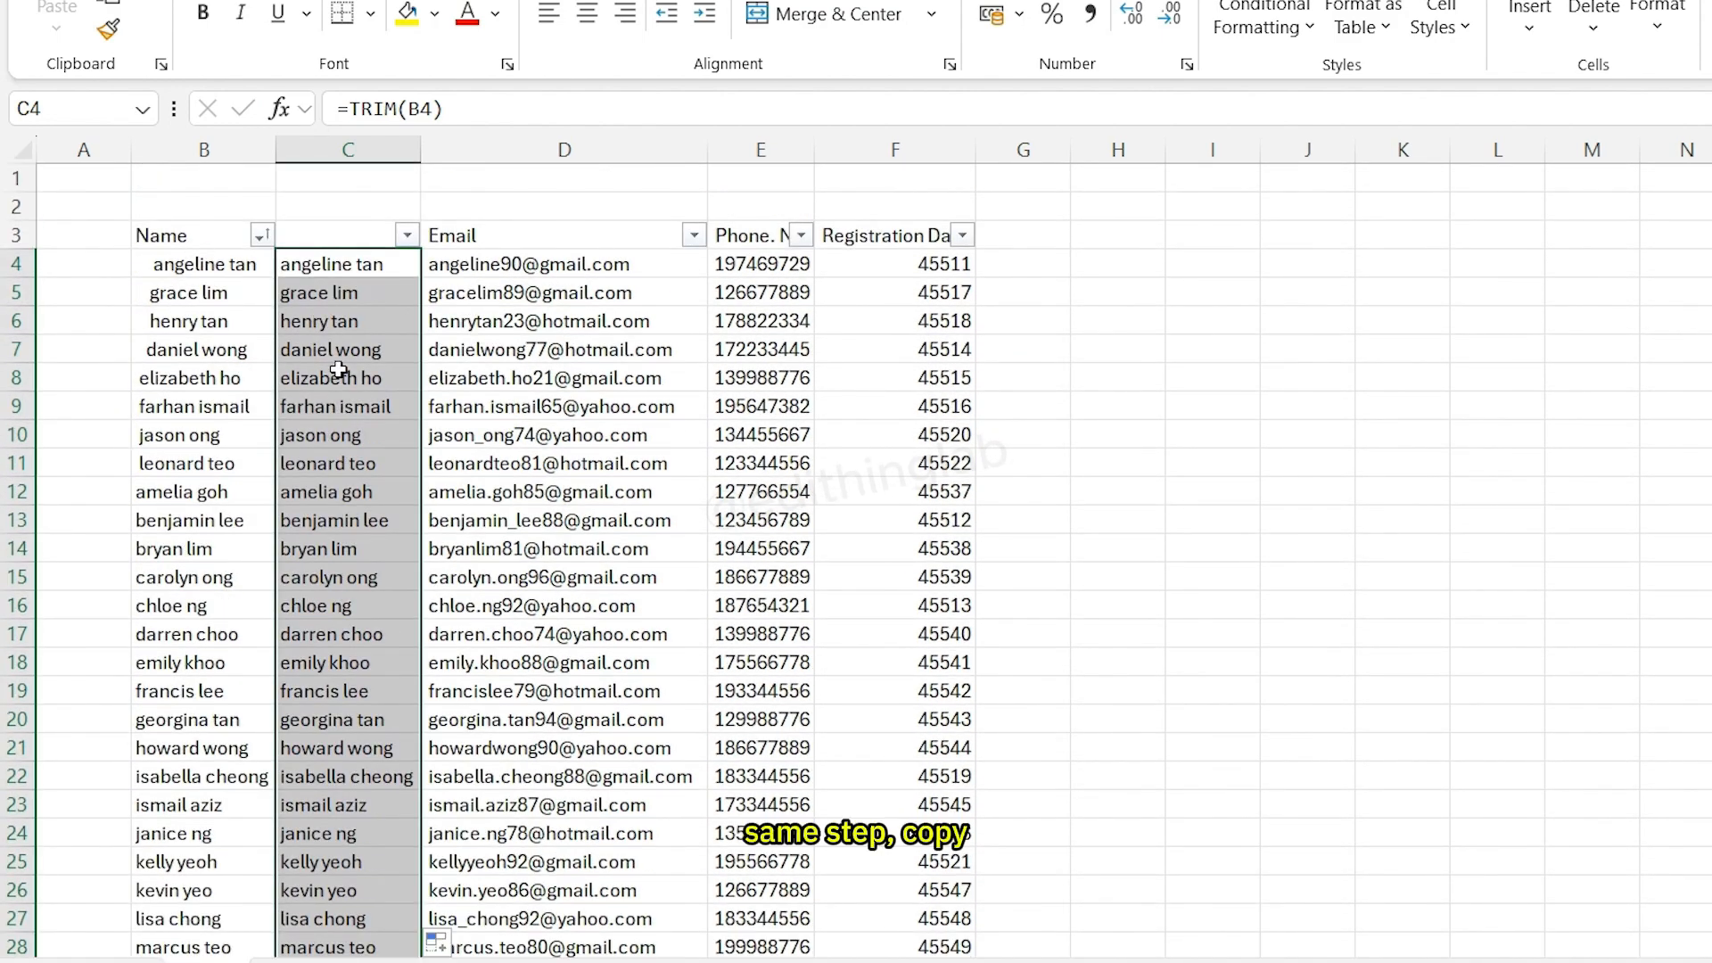
# - Copy the trimmed names and paste them as values only over the Name column starting at B4
pyautogui.rightClick(338, 369)
pyautogui.click(448, 164)
pyautogui.rightClick(216, 272)
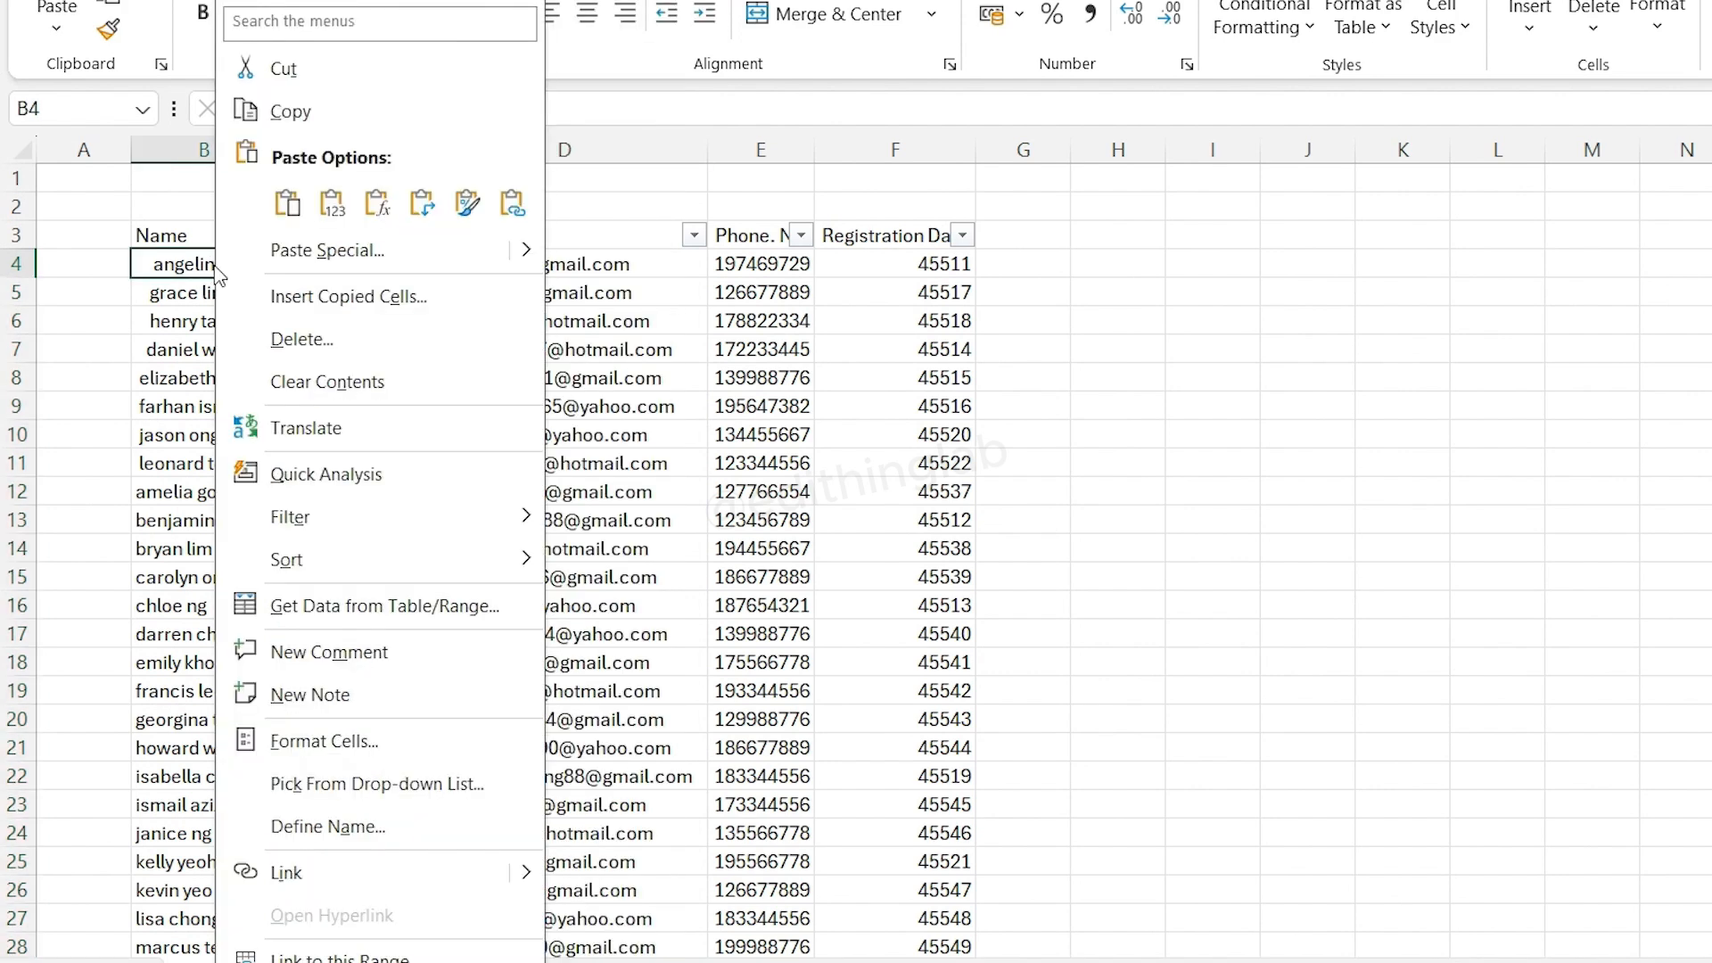
pyautogui.click(483, 251)
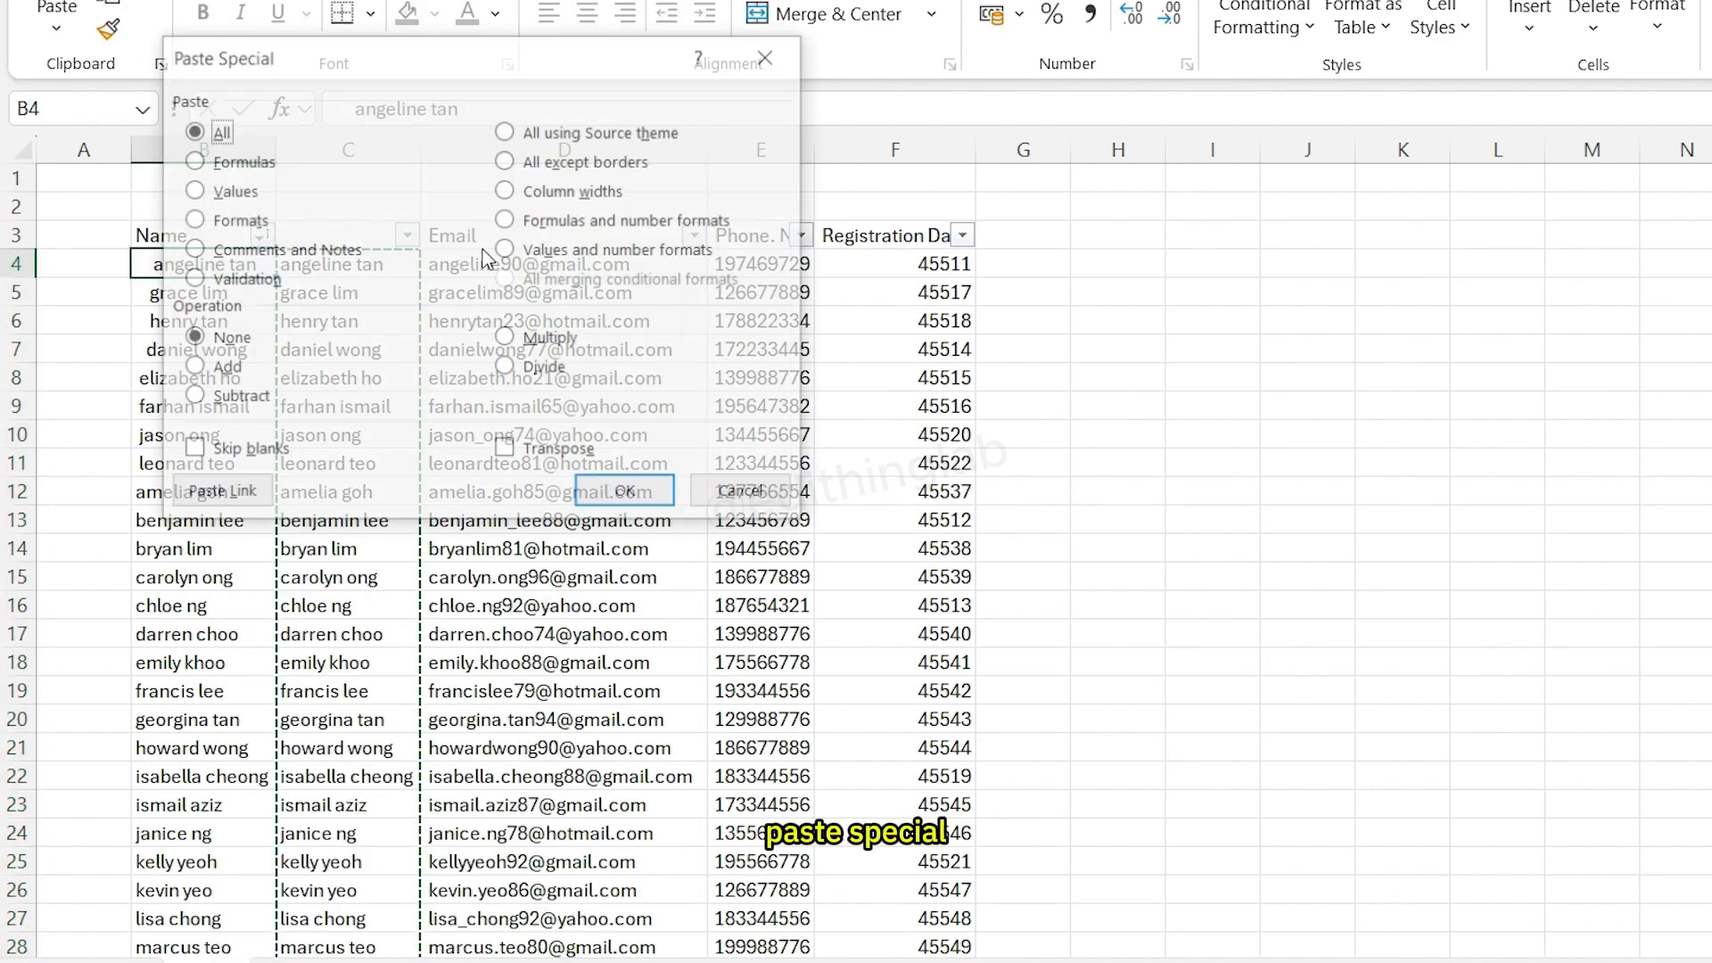
pyautogui.click(234, 191)
pyautogui.click(627, 493)
pyautogui.click(294, 492)
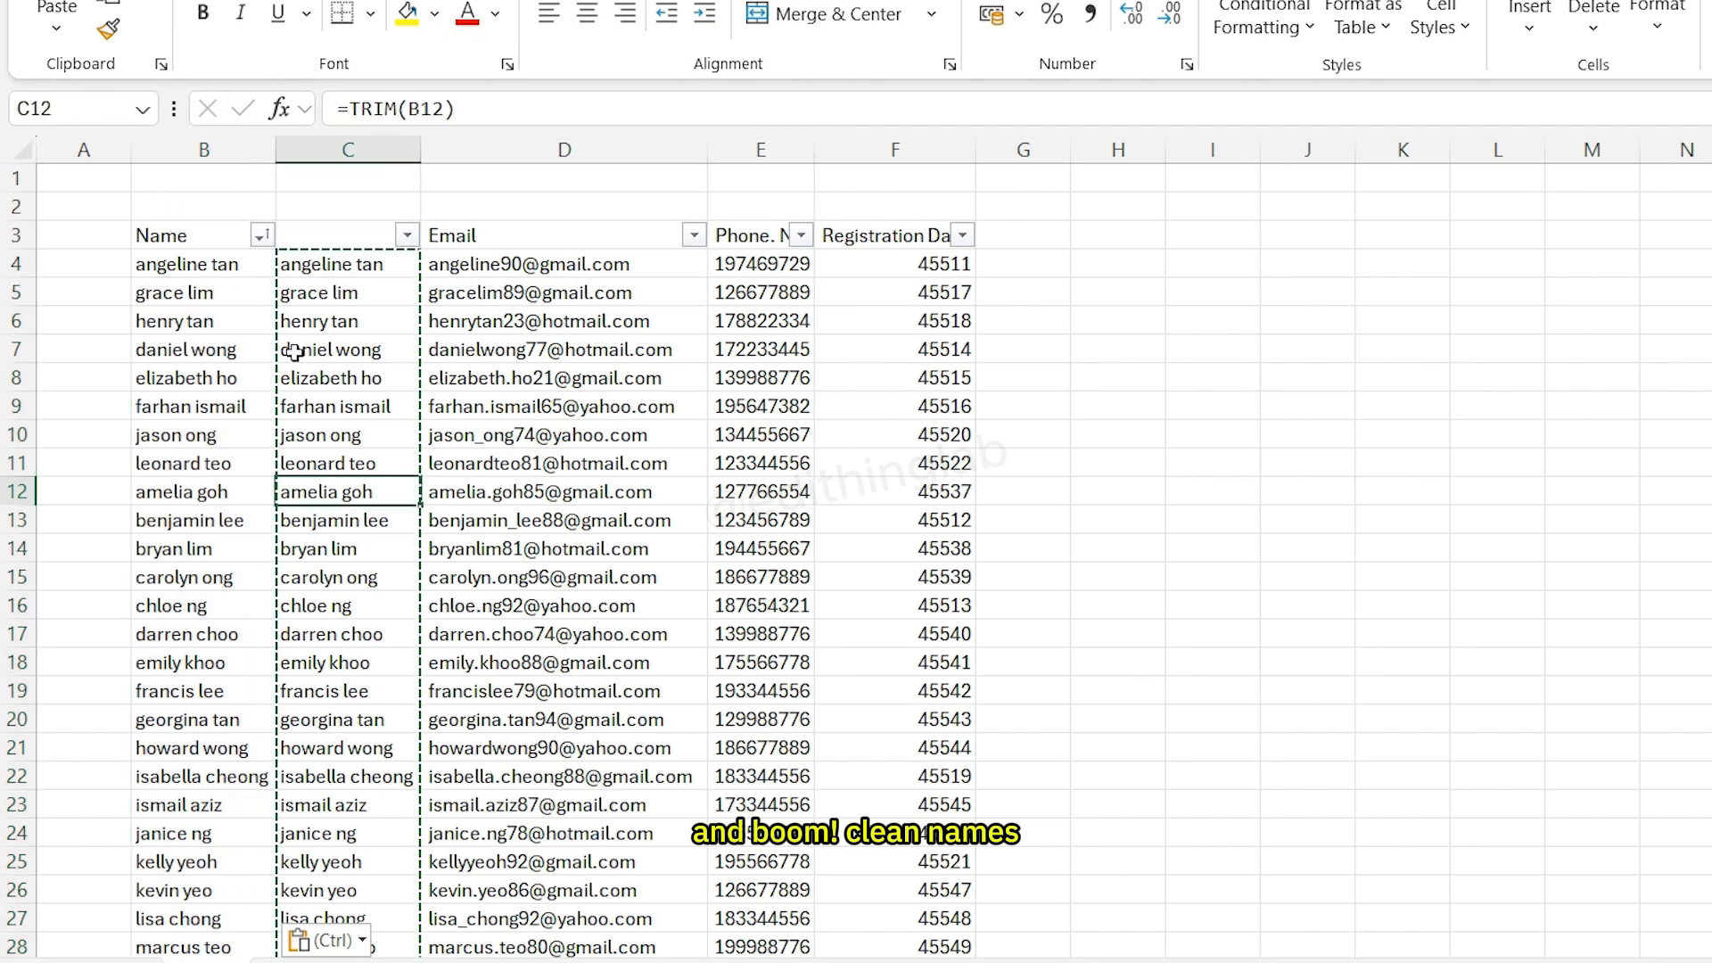
# - Delete the helper column C
pyautogui.click(385, 150)
pyautogui.rightClick(388, 151)
pyautogui.click(583, 492)
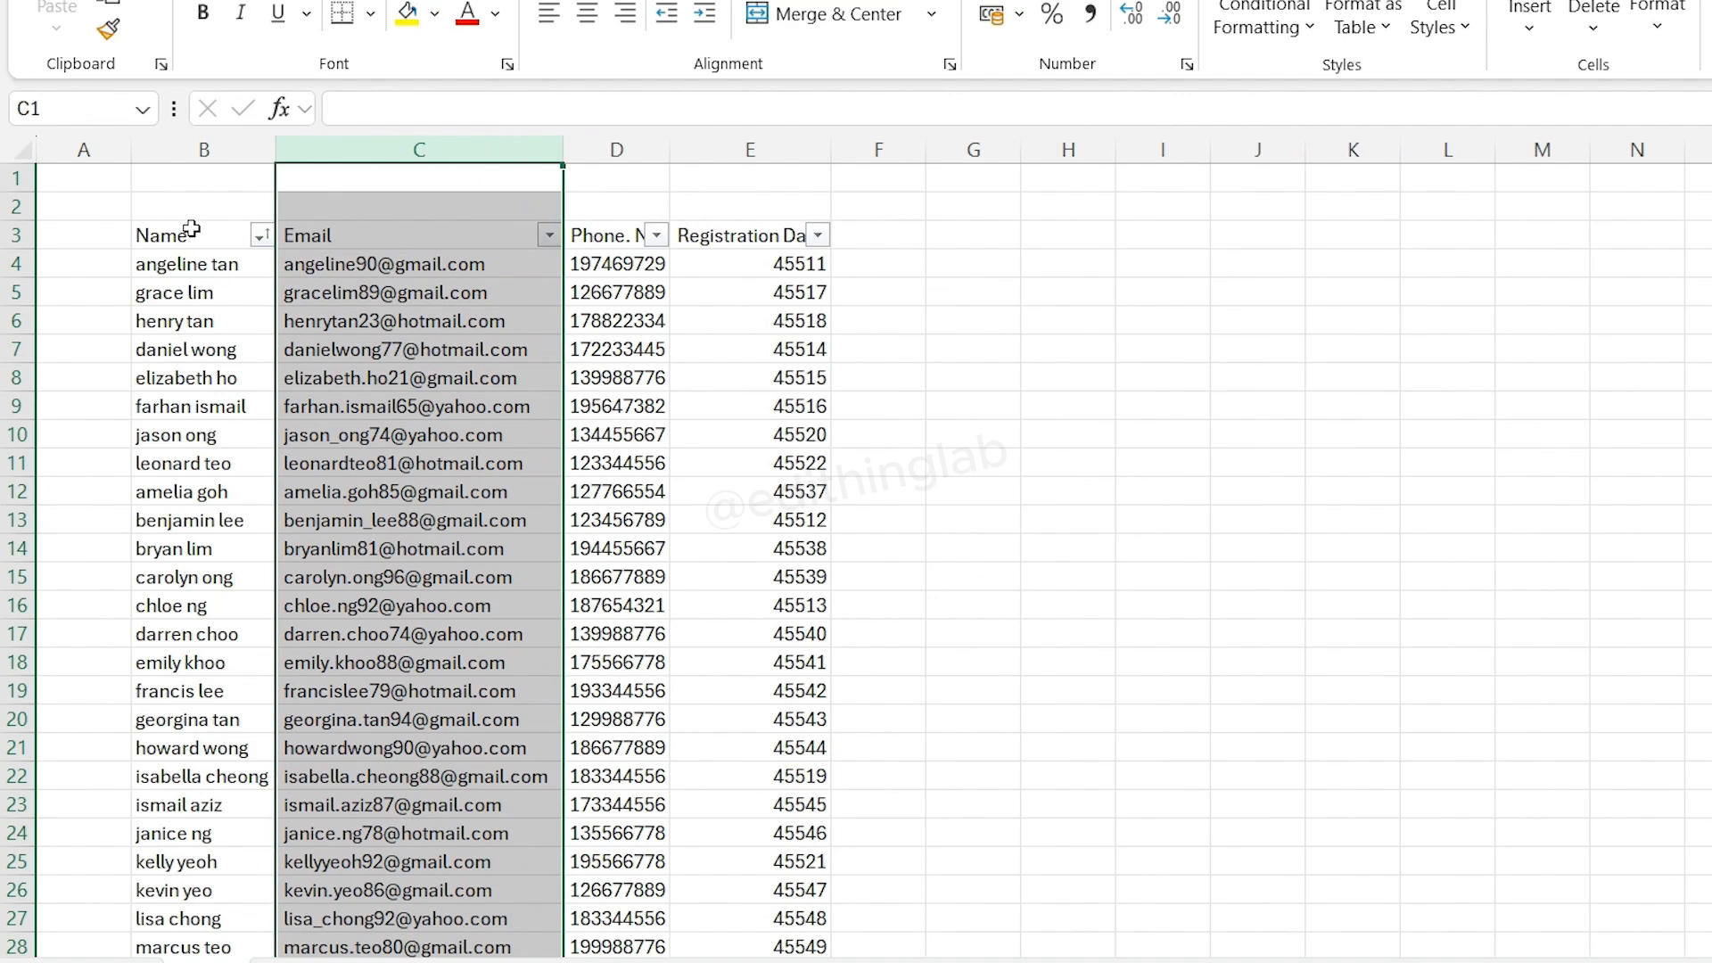
# - Re-sort the data range B3:E55 by Name from A to Z
pyautogui.moveTo(191, 230); pyautogui.dragTo(815, 896)
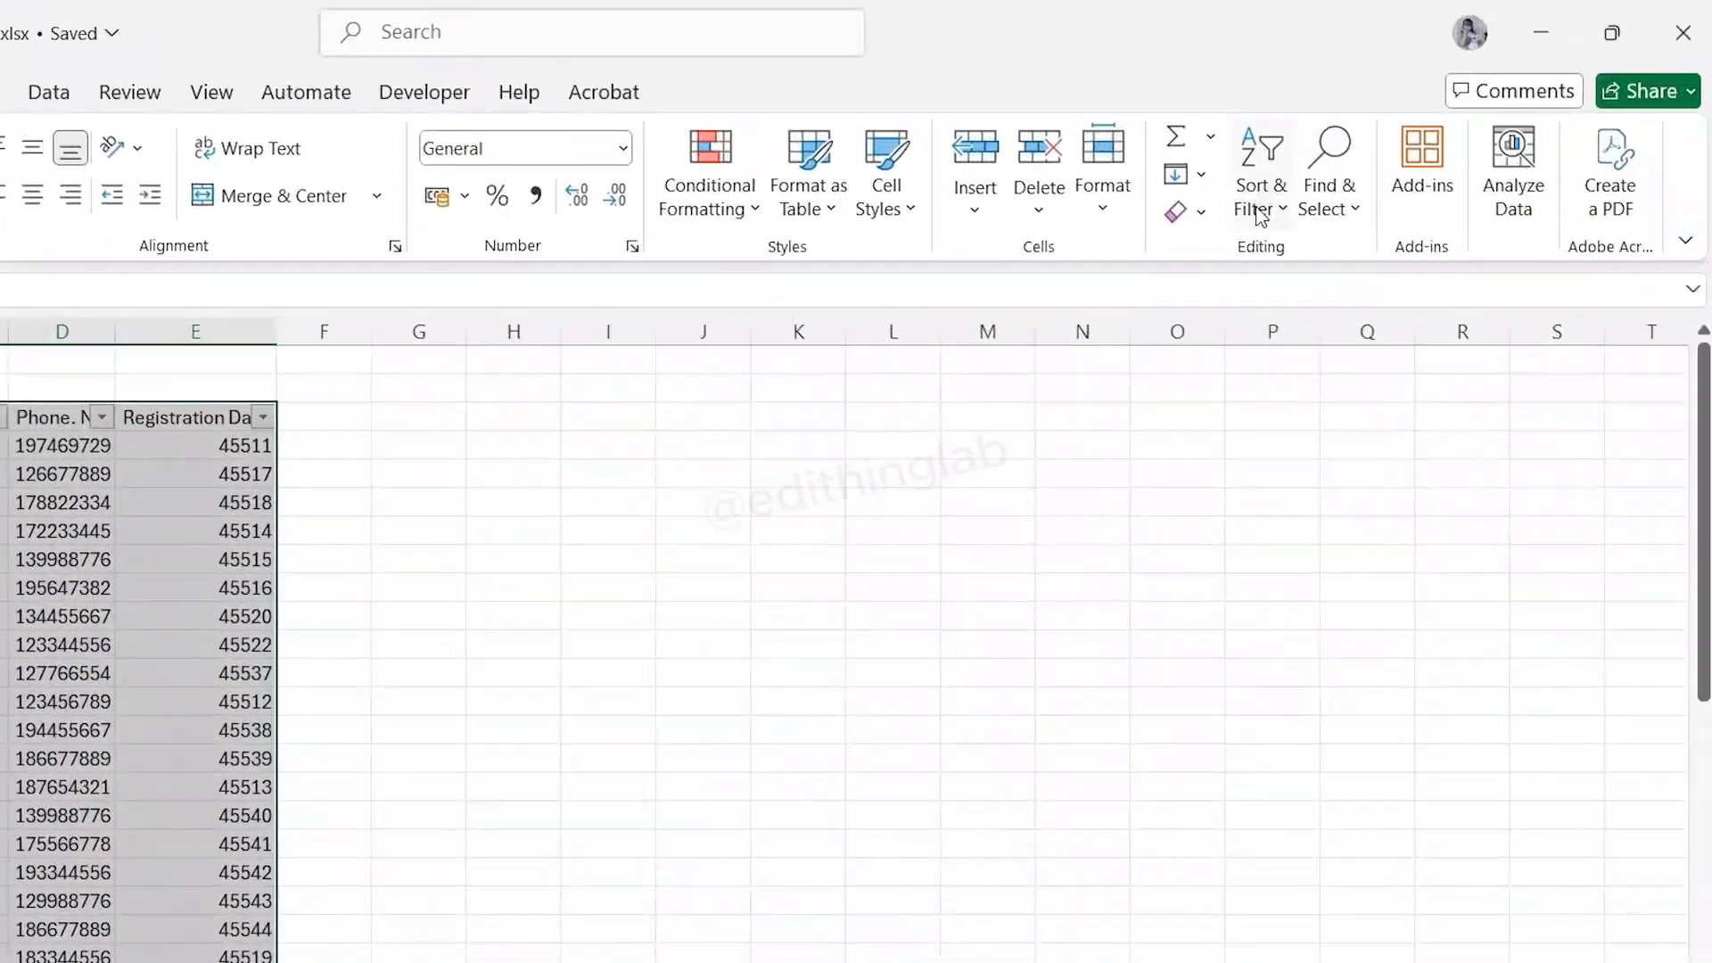
pyautogui.click(1467, 127)
pyautogui.click(1510, 314)
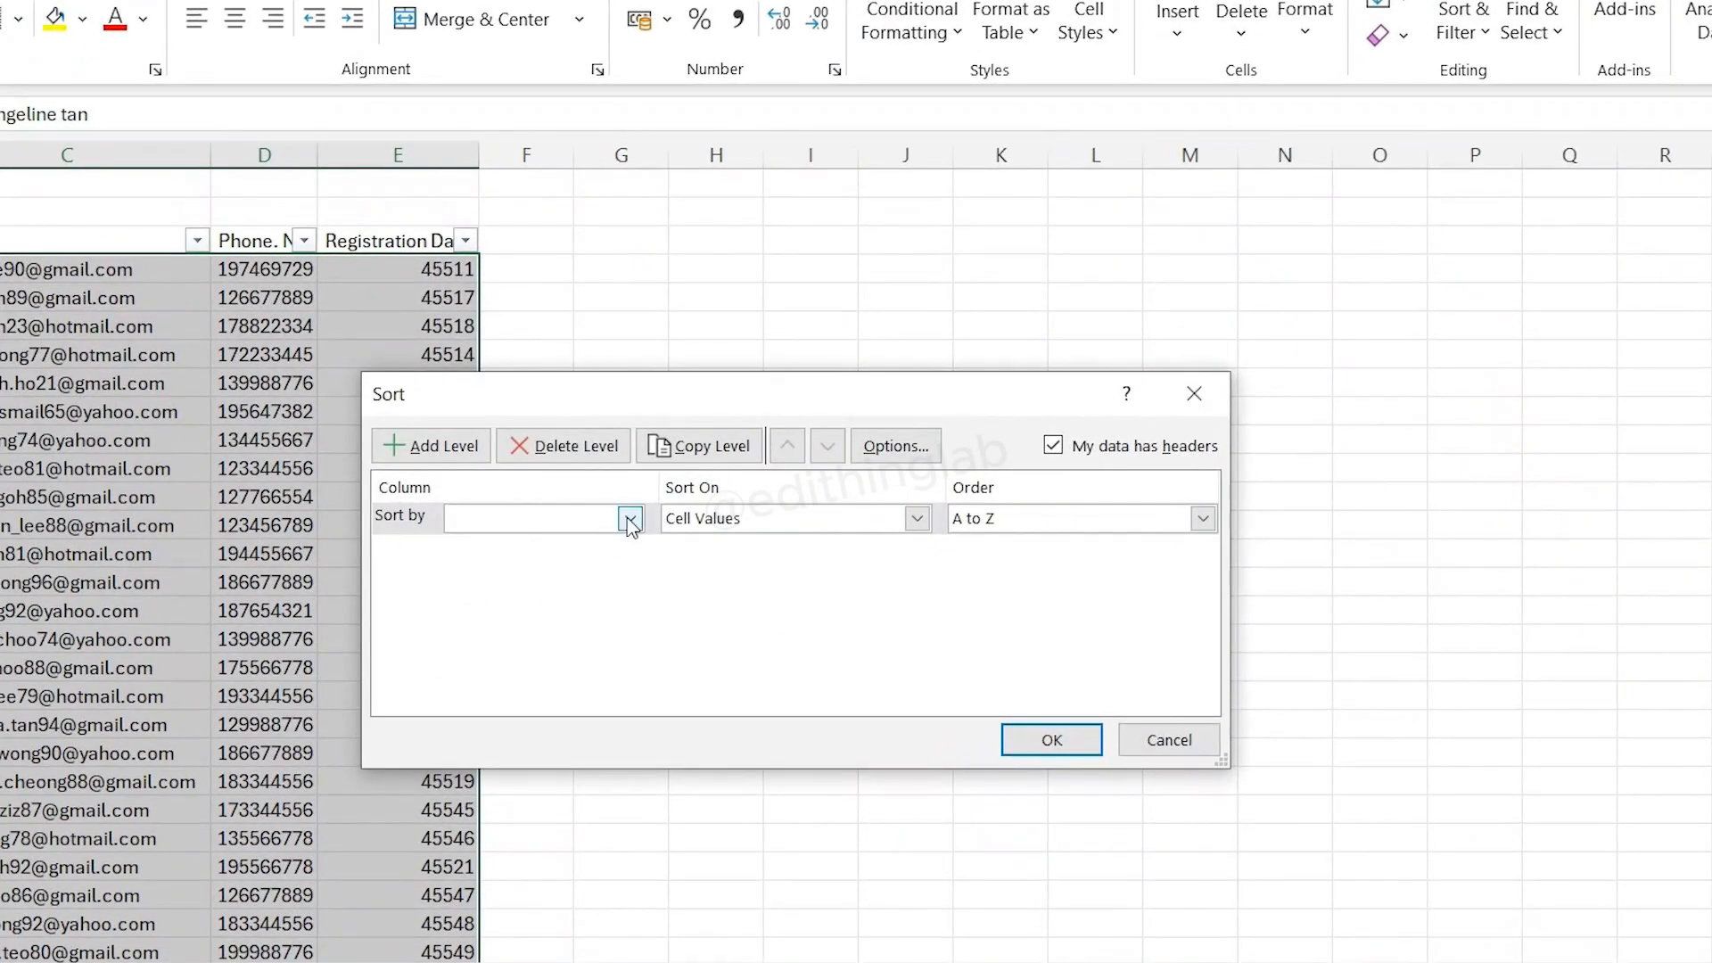
pyautogui.click(630, 518)
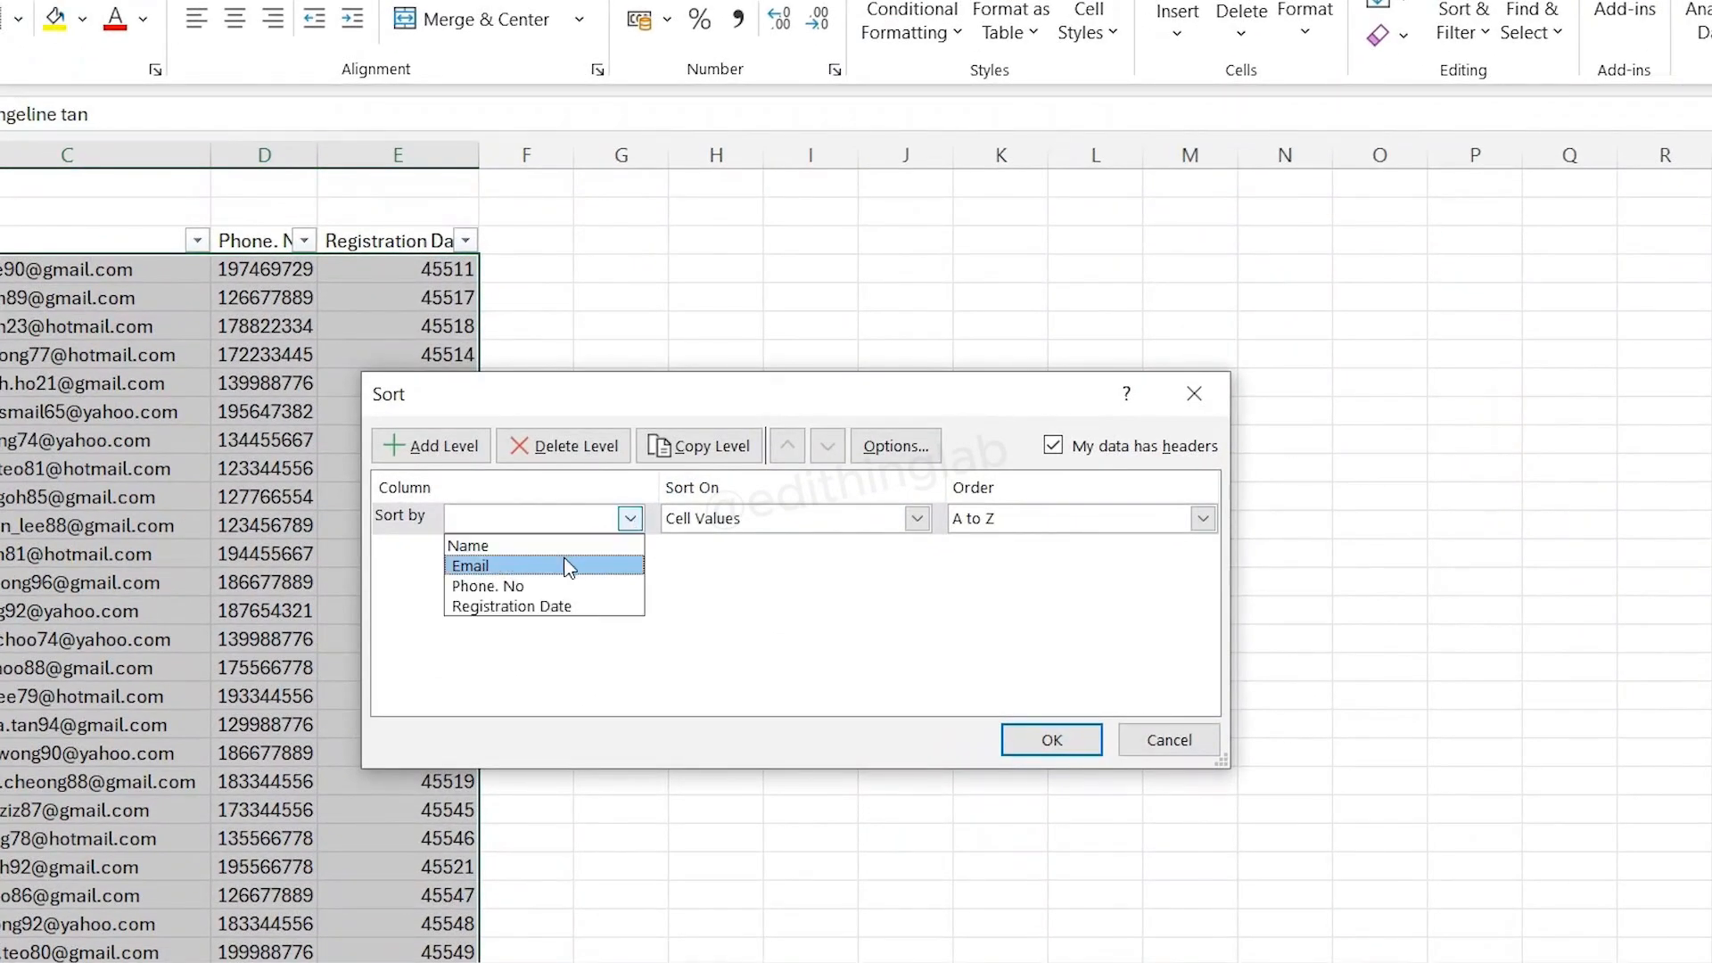
pyautogui.click(558, 544)
pyautogui.click(1051, 739)
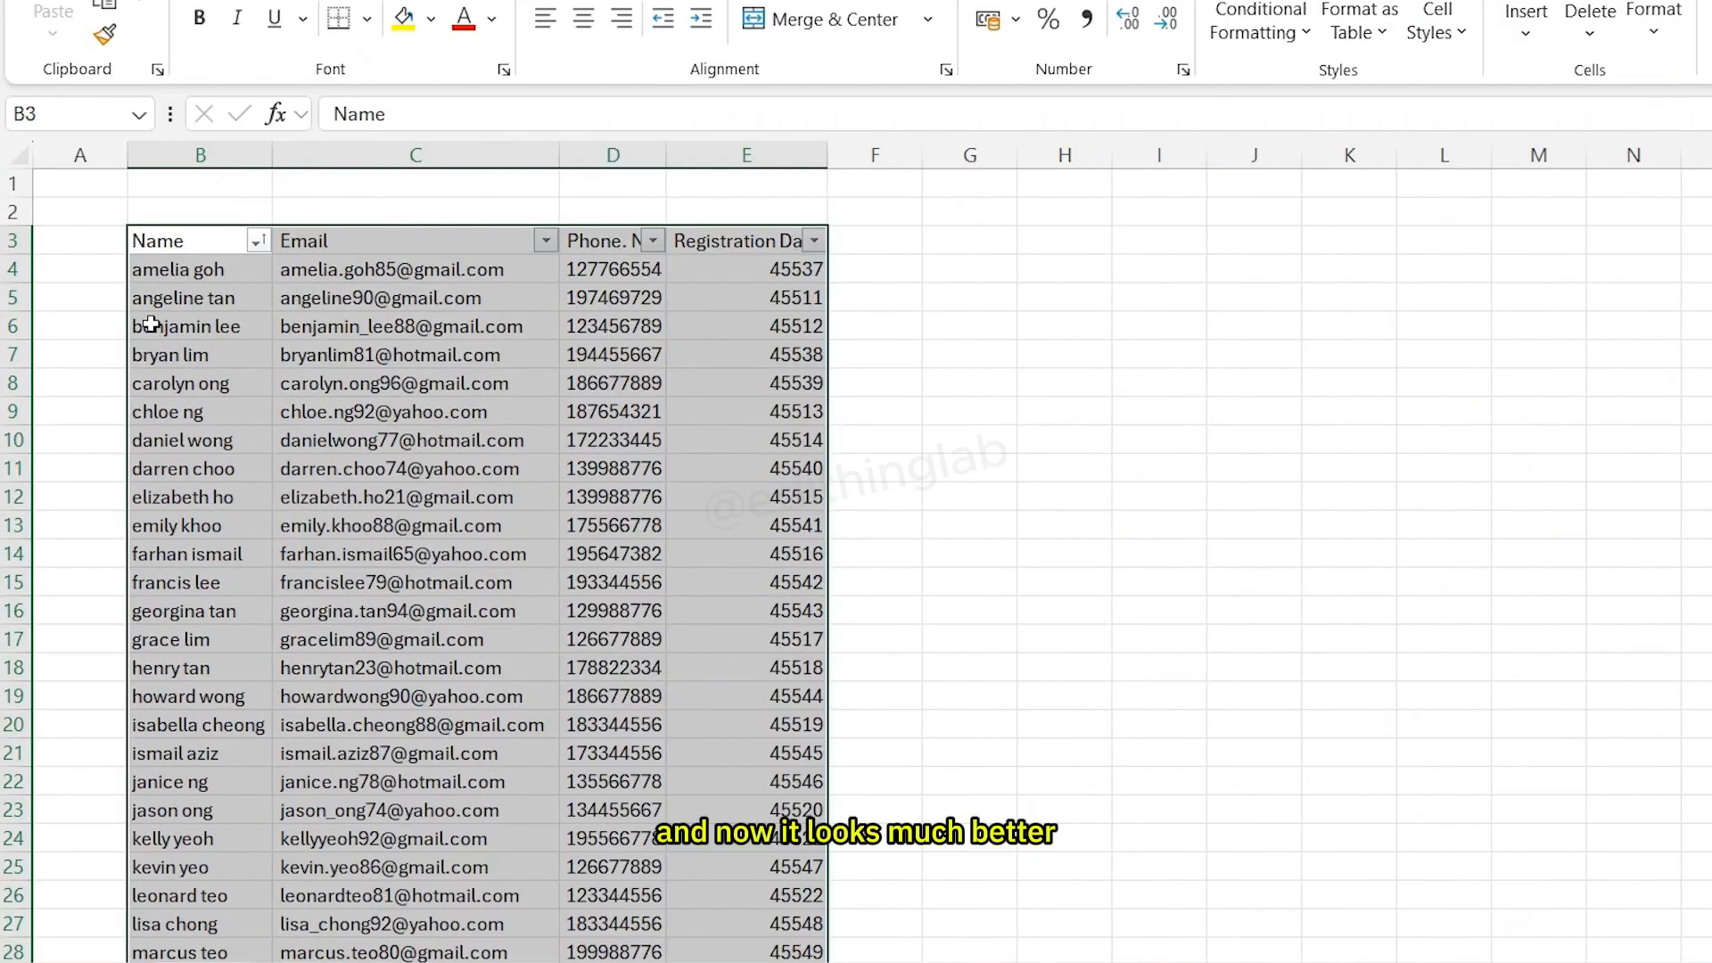
# - Widen the Phone. No column and try prefixing the phone number in D4 with a leading 0
pyautogui.scroll(-2, 148, 425)
pyautogui.click(1148, 393)
pyautogui.scroll(2, 1148, 393)
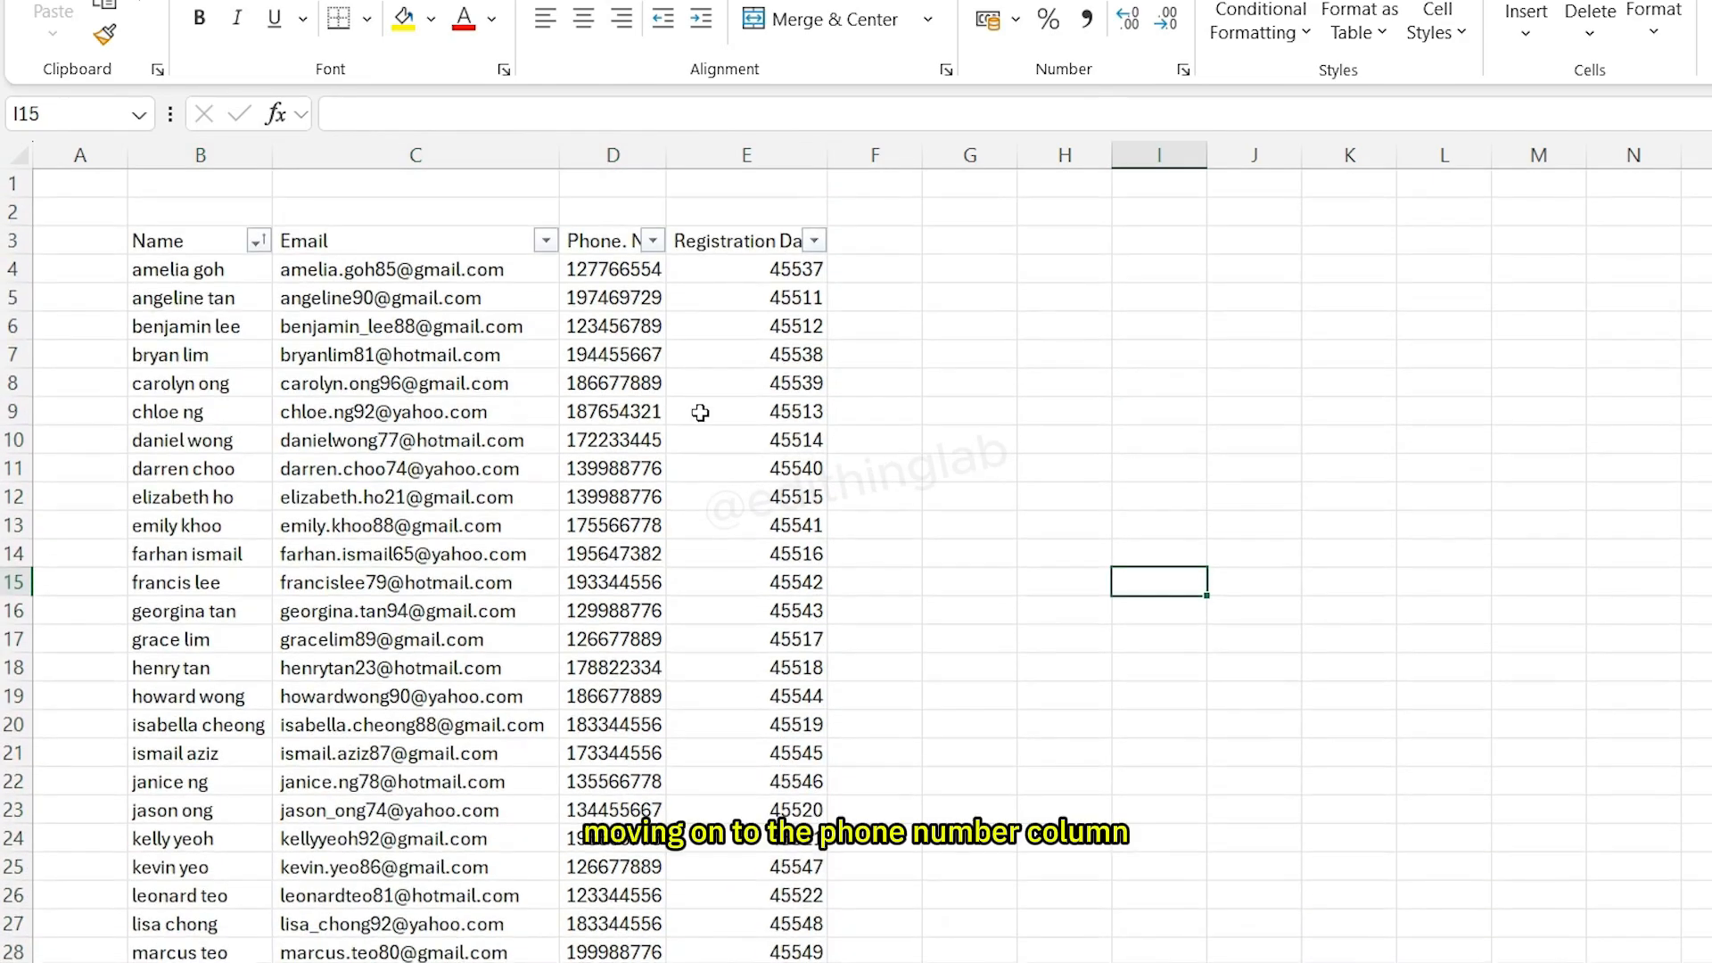
pyautogui.scroll(-1, 431, 437)
pyautogui.scroll(-9, 431, 437)
pyautogui.scroll(10, 432, 437)
pyautogui.click(624, 268)
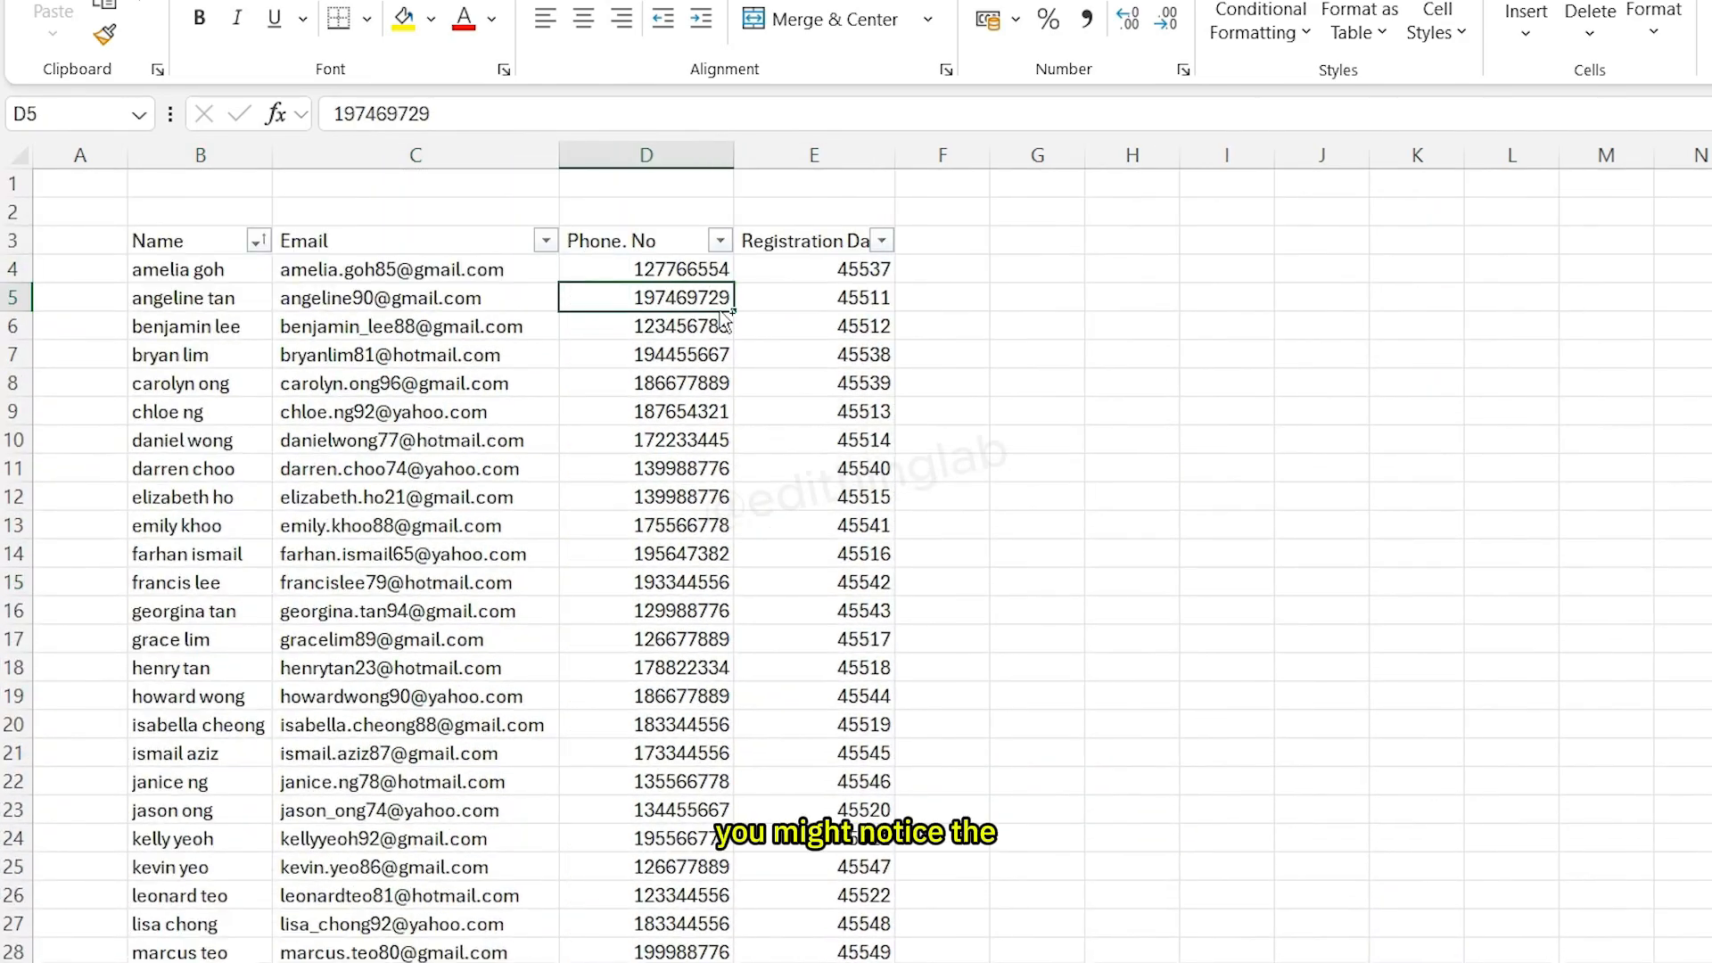
pyautogui.click(767, 449)
pyautogui.click(662, 265)
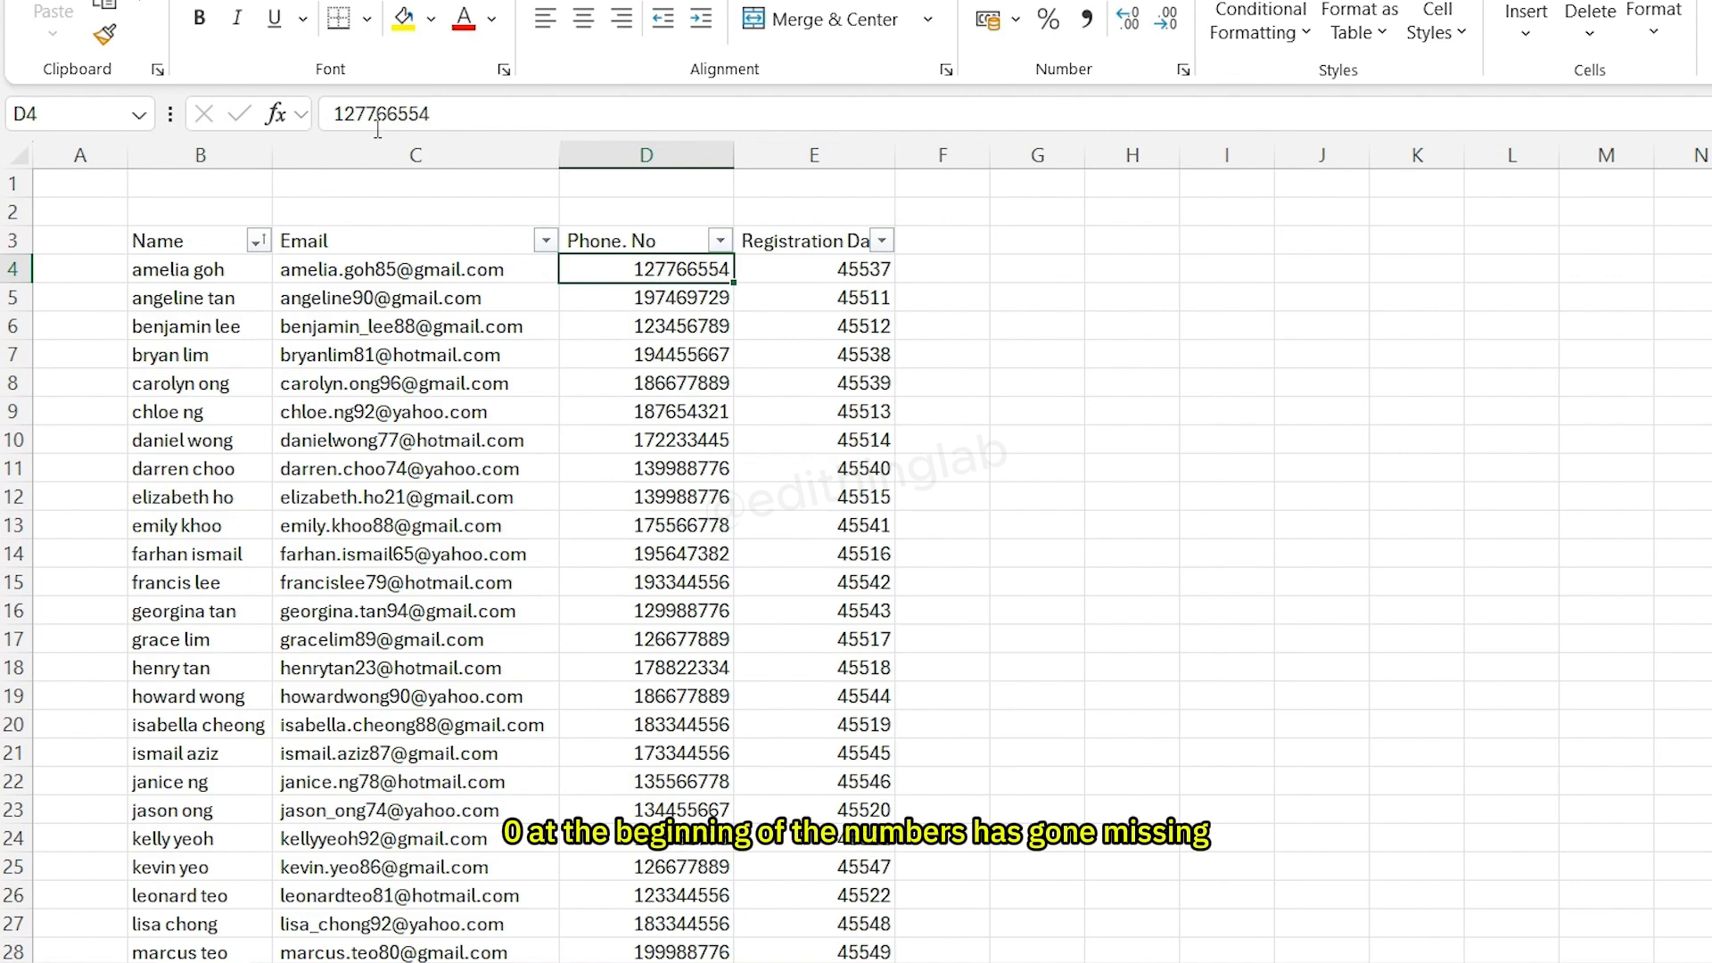
pyautogui.click(337, 115)
pyautogui.write('0')
pyautogui.press('Return')
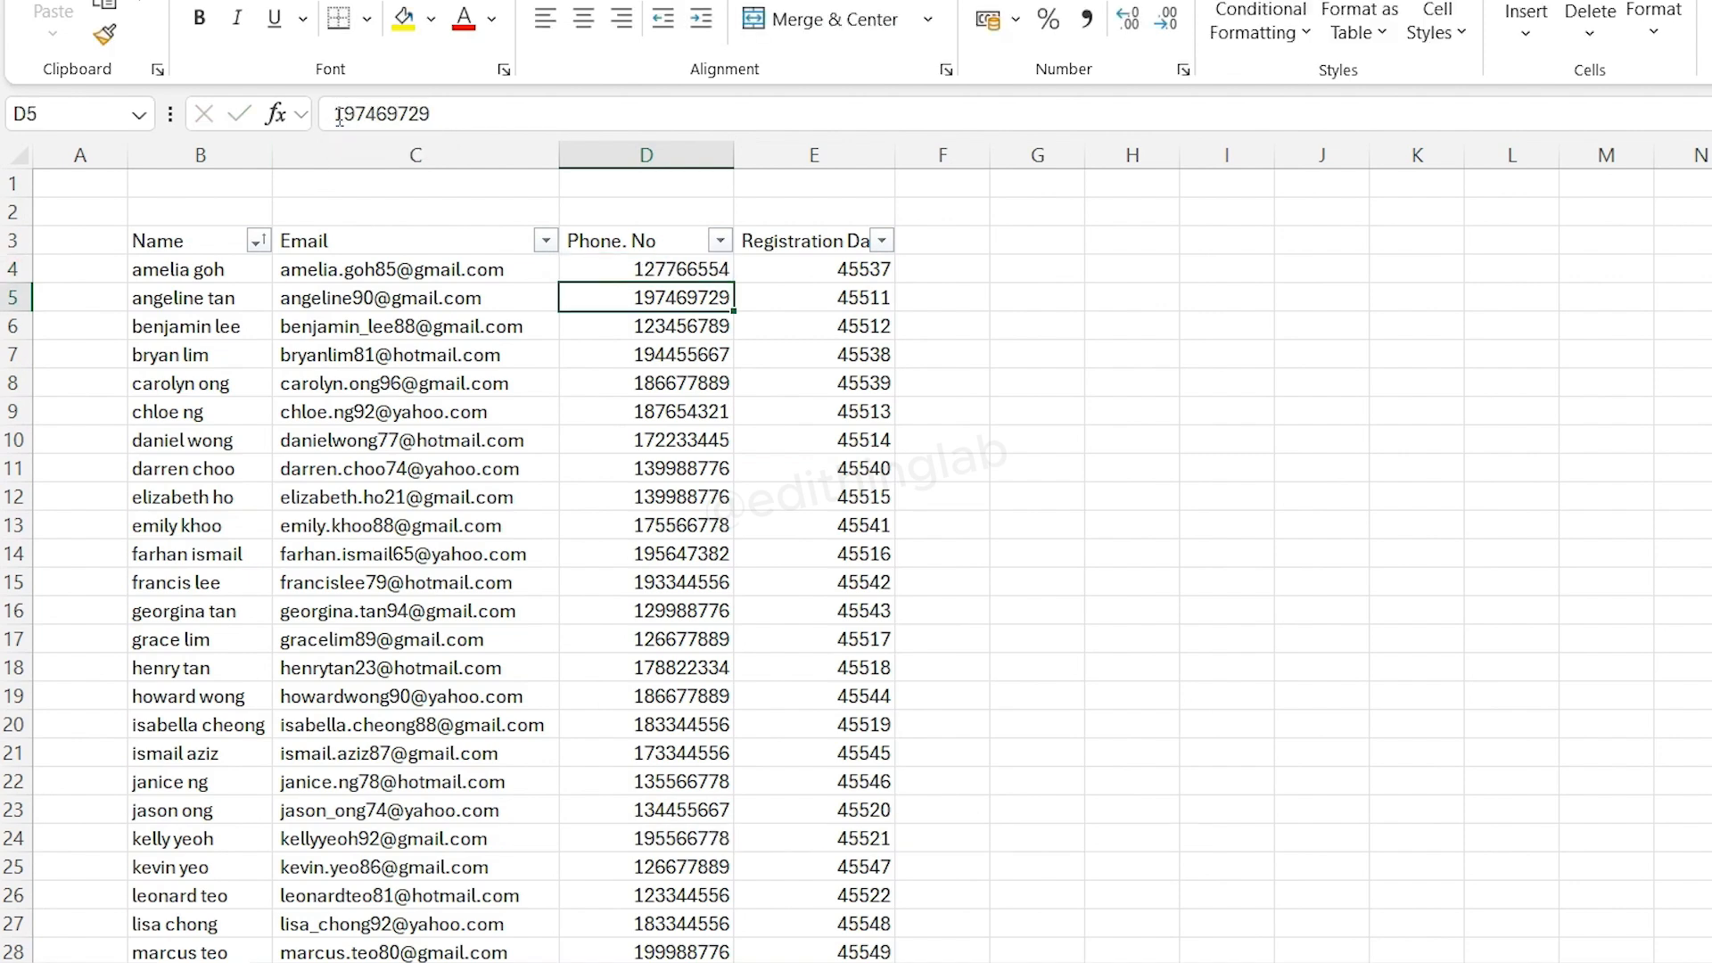
# - Insert a blank column between the Phone. No and Registration Date columns
pyautogui.click(814, 155)
pyautogui.rightClick(869, 155)
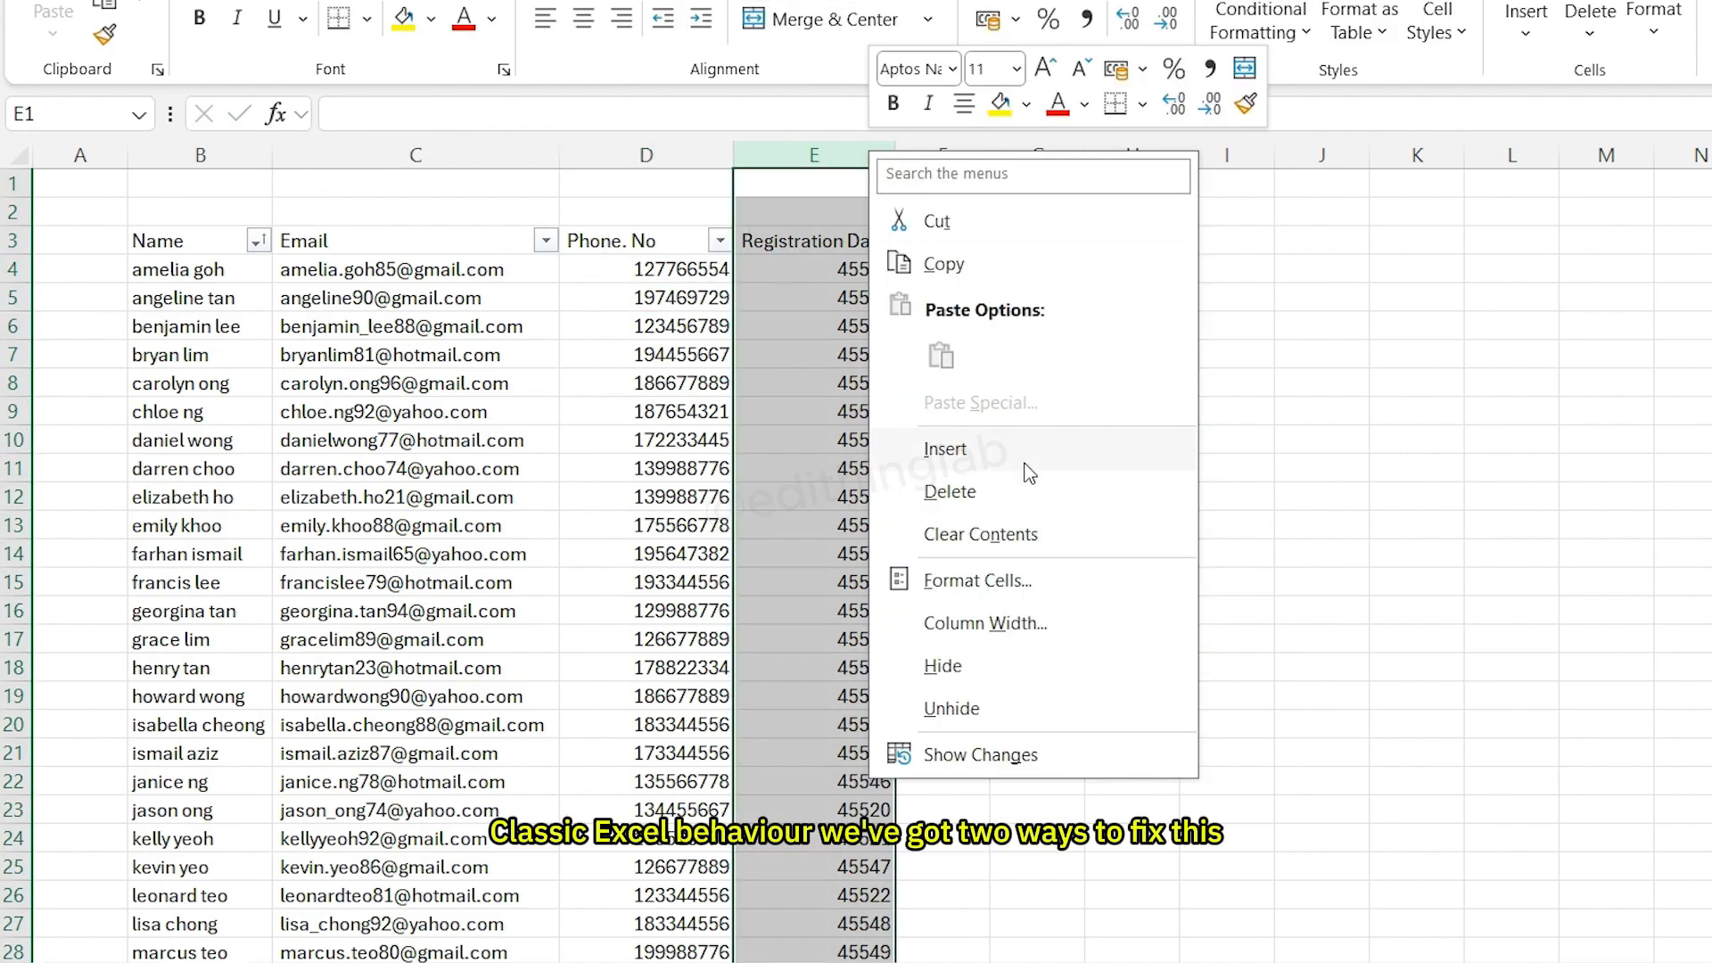
pyautogui.click(943, 450)
pyautogui.click(847, 328)
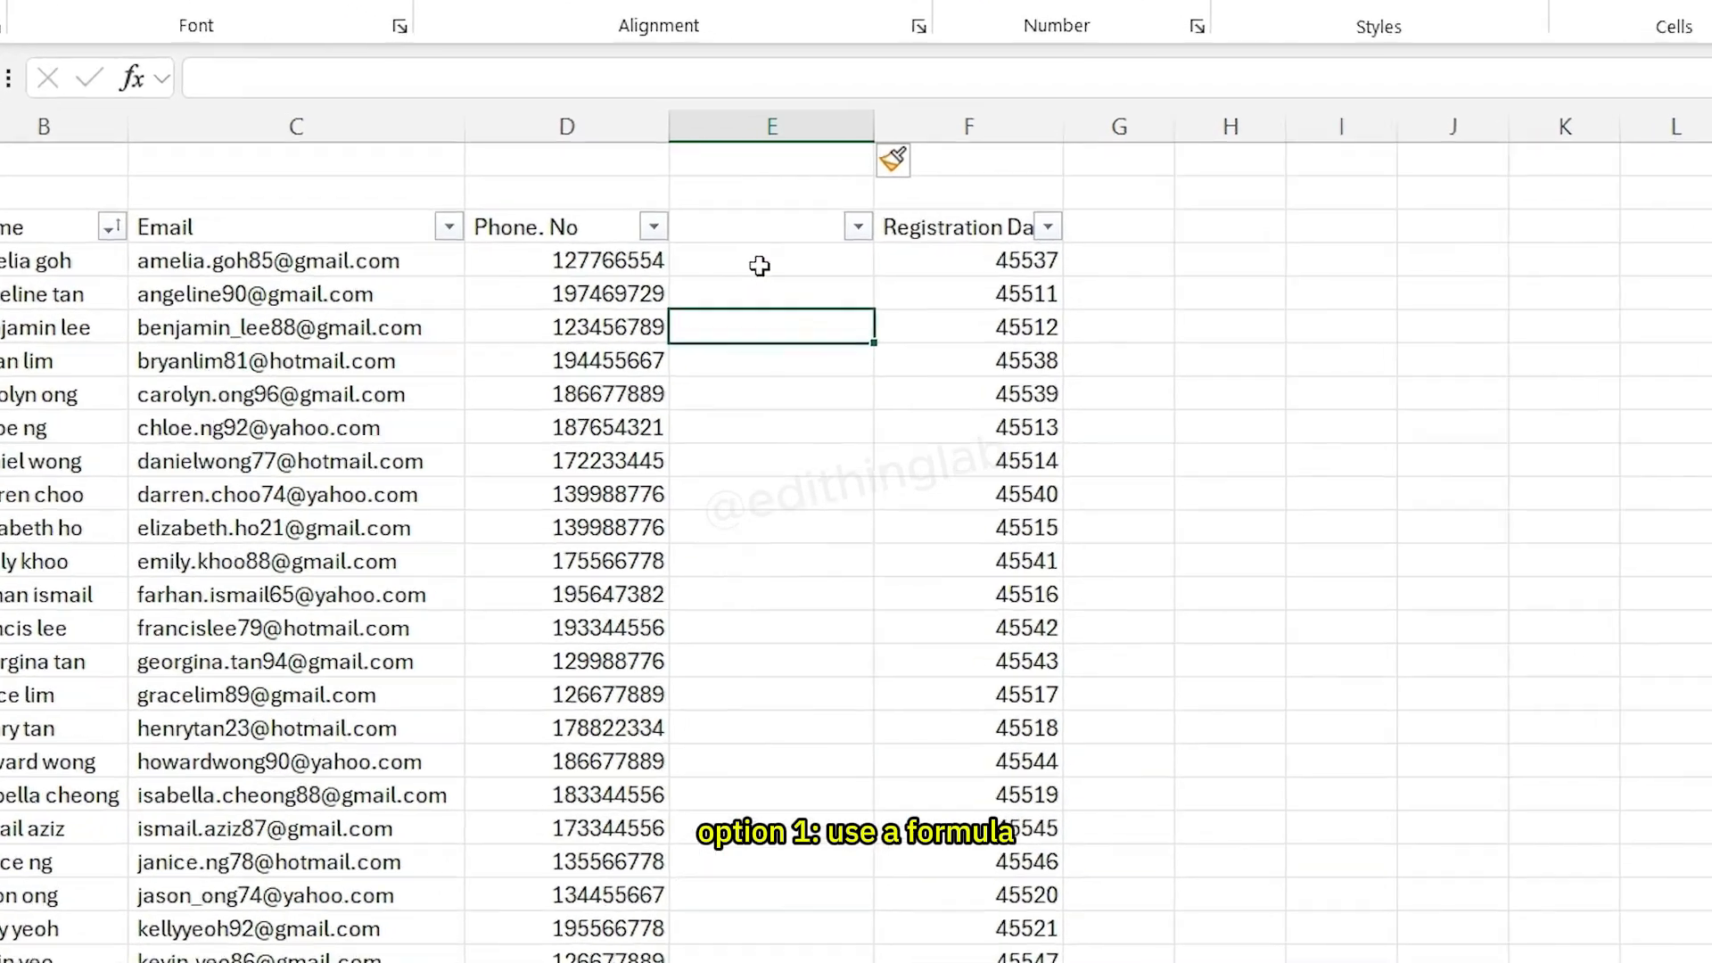
# - Enter the formula ="0"&D4 in E4 to add a leading zero to the phone number
pyautogui.click(758, 266)
pyautogui.write('="0')
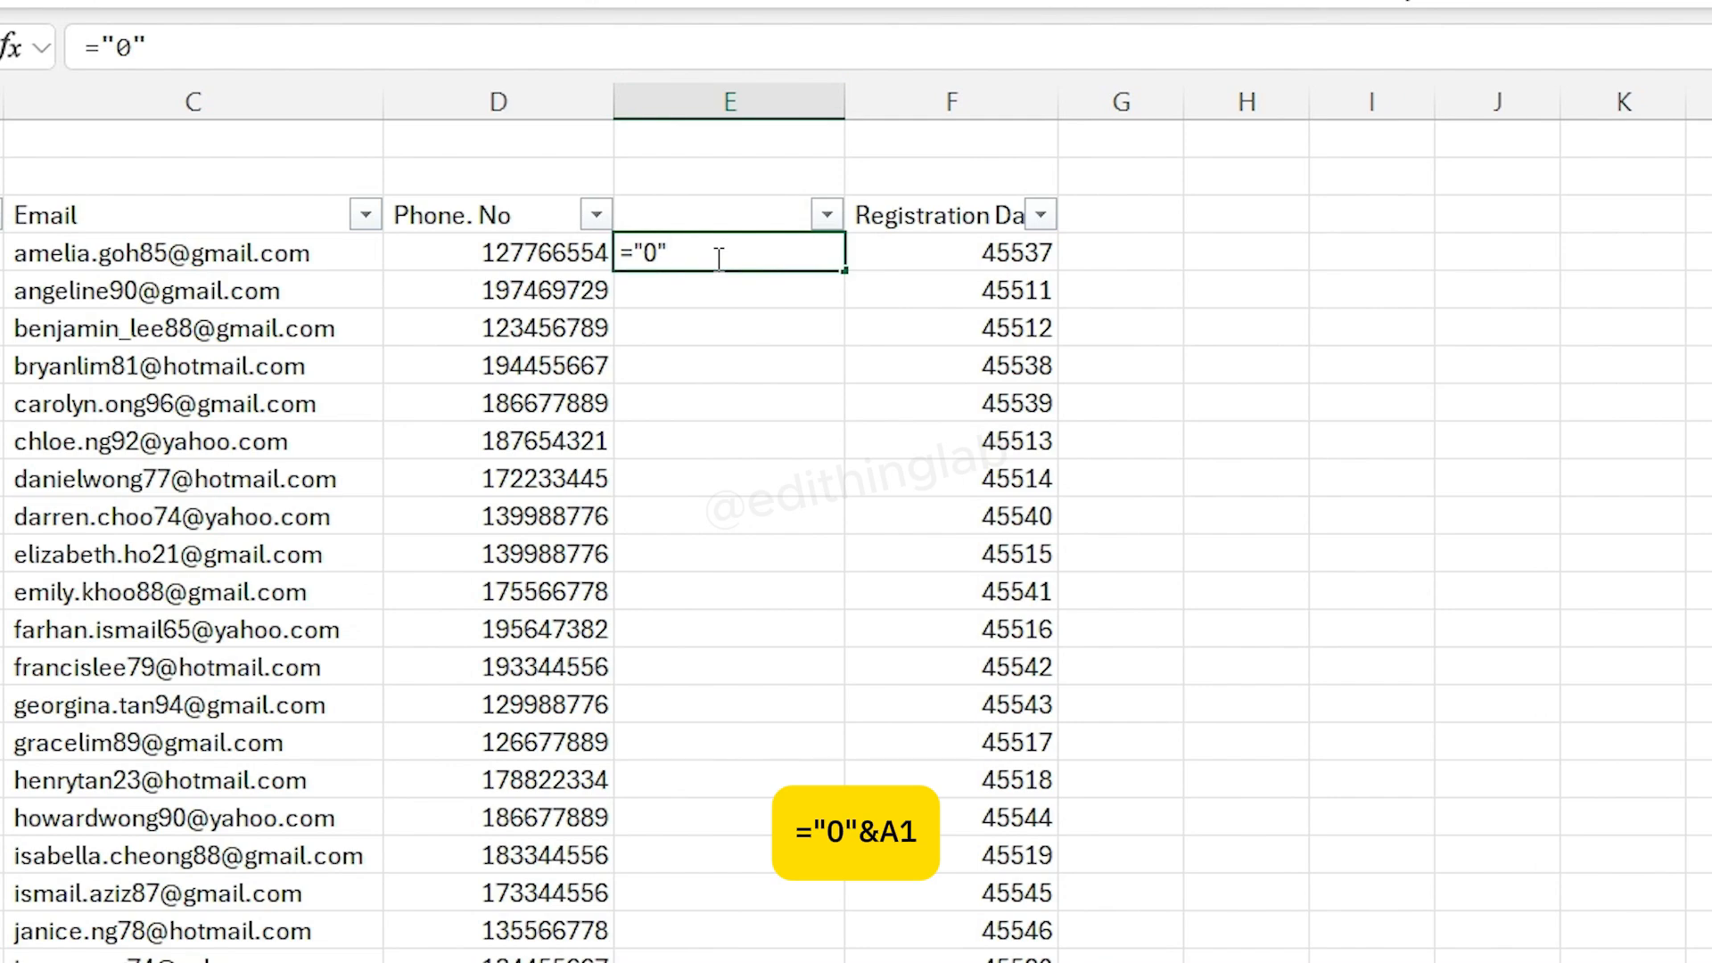
pyautogui.write('"&')
pyautogui.click(535, 259)
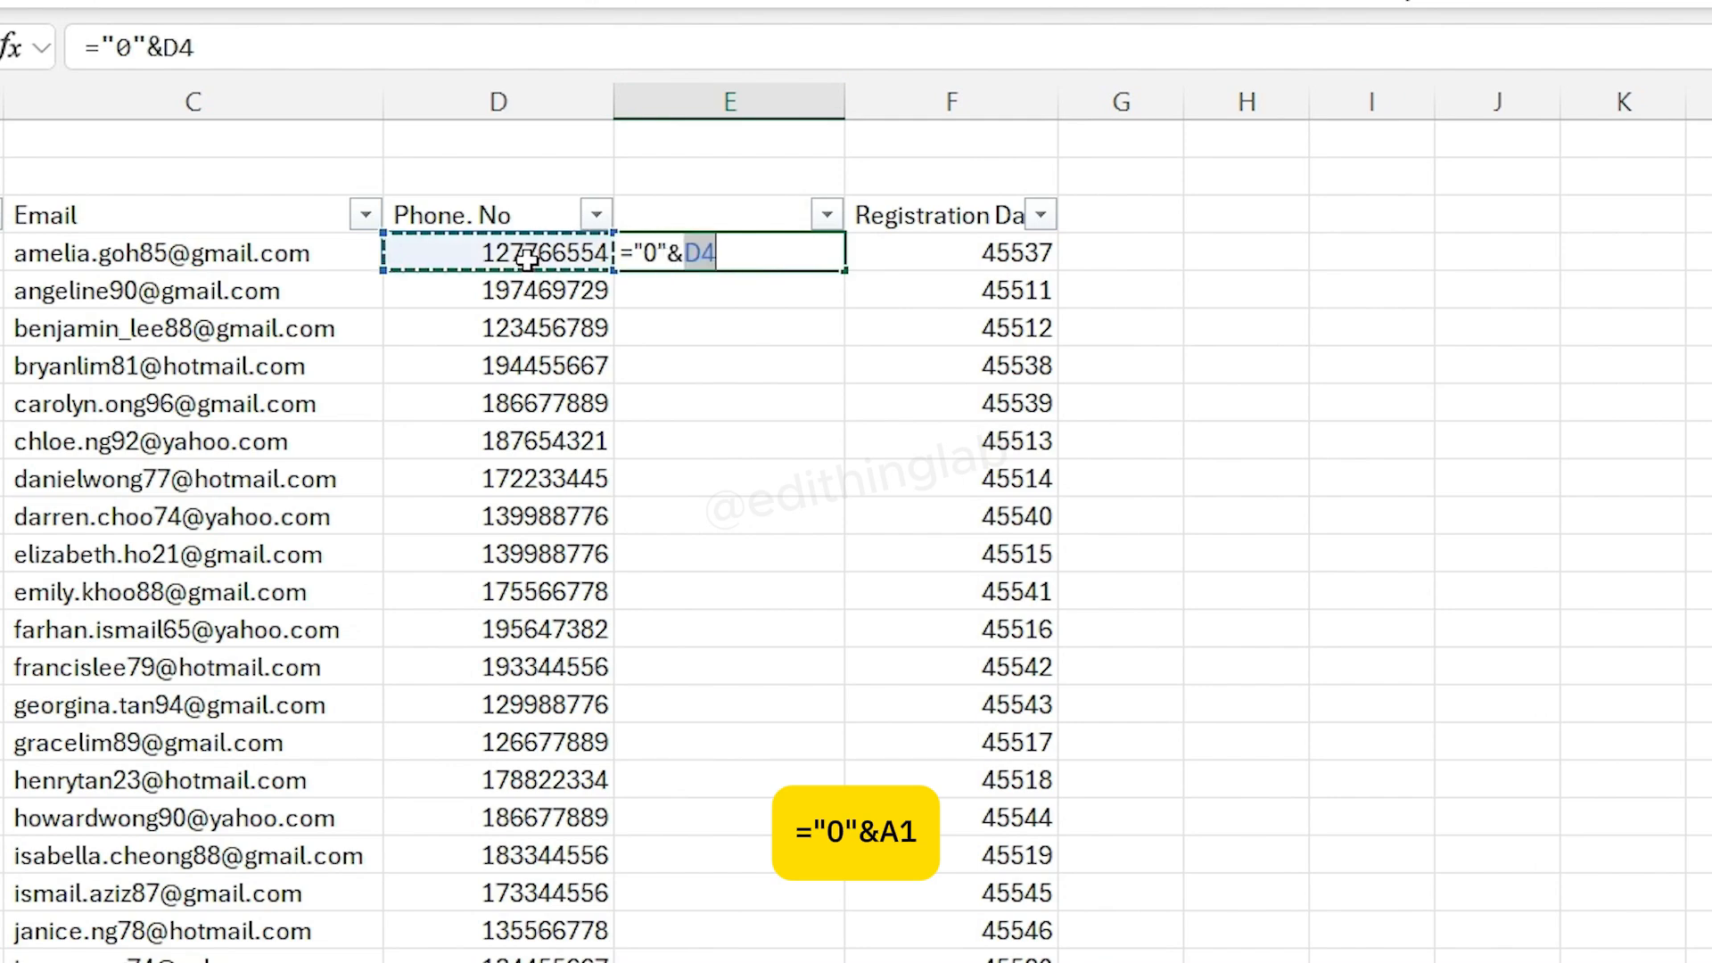
pyautogui.press('Return')
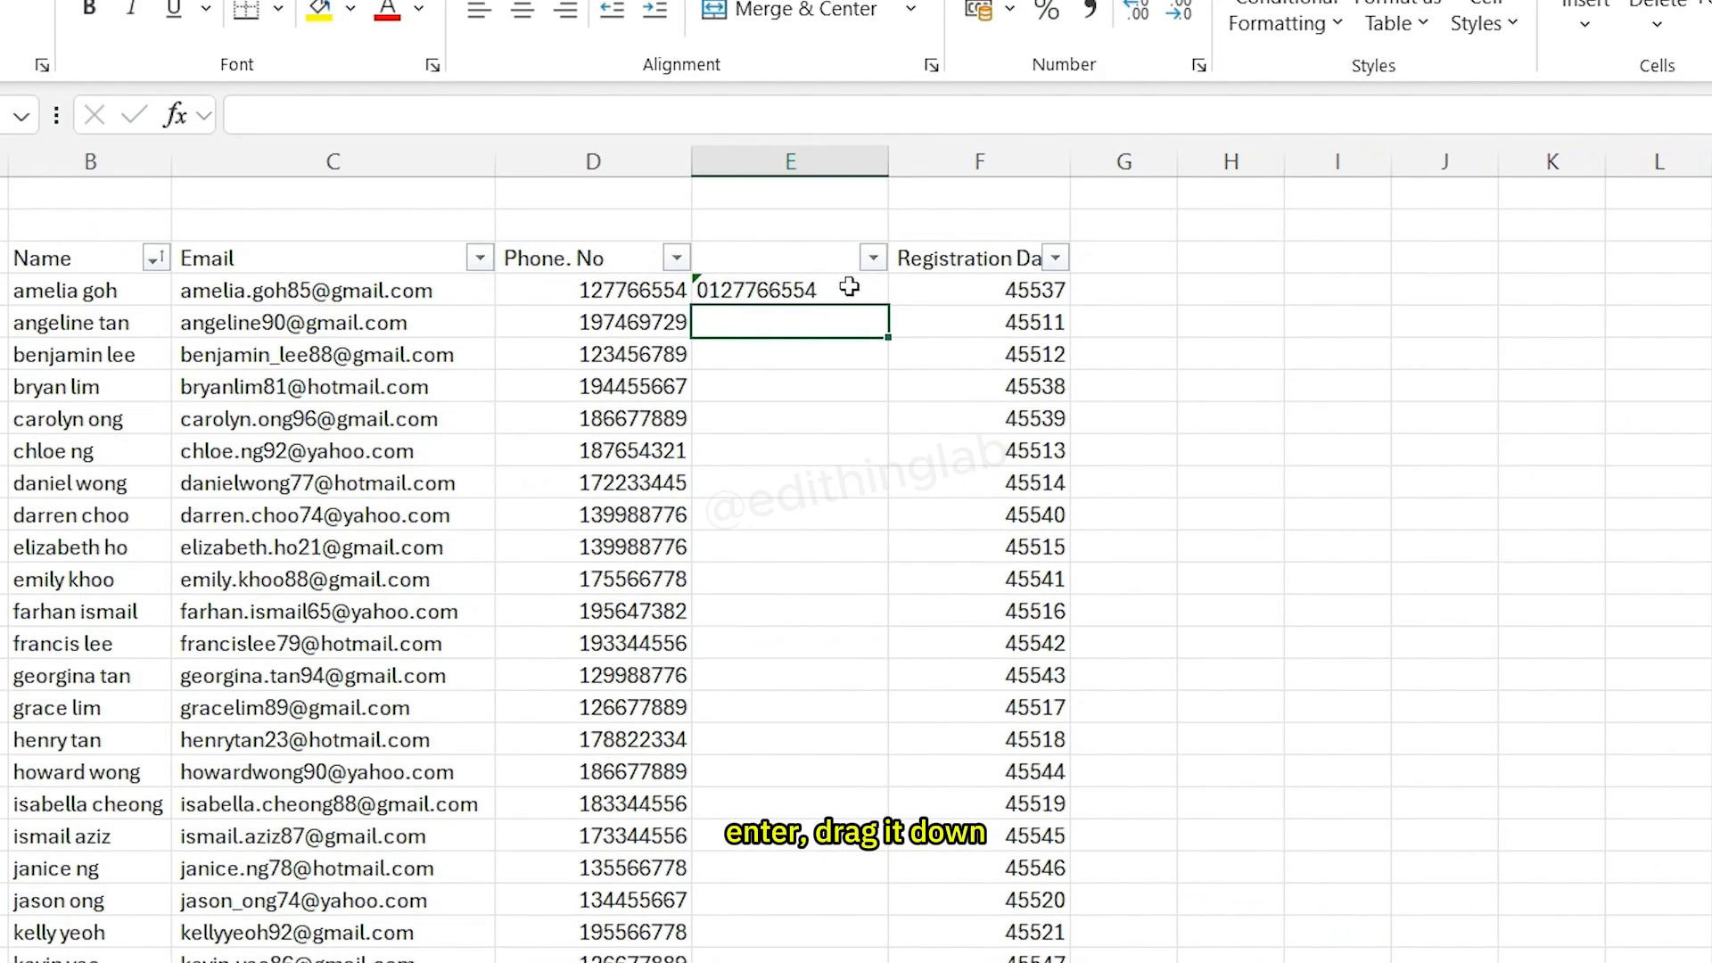
pyautogui.click(849, 286)
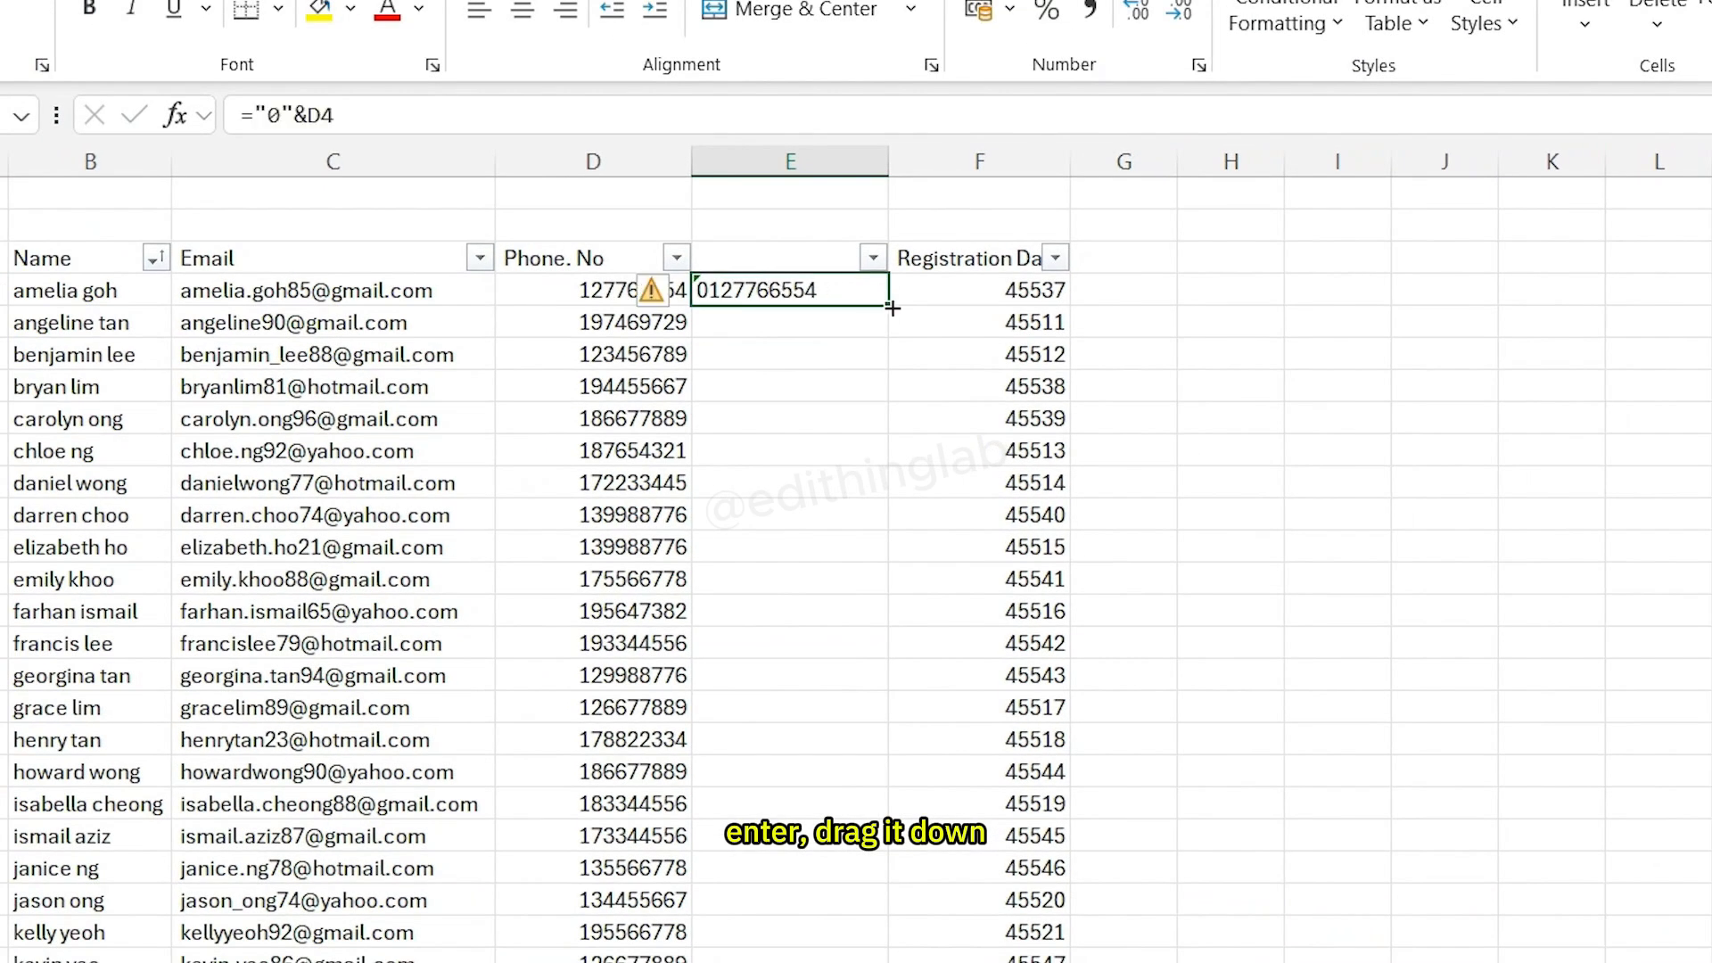
# - Fill the leading-zero formula down column E and paste its results as values over the phone numbers in column D
pyautogui.moveTo(888, 306); pyautogui.dragTo(882, 958)
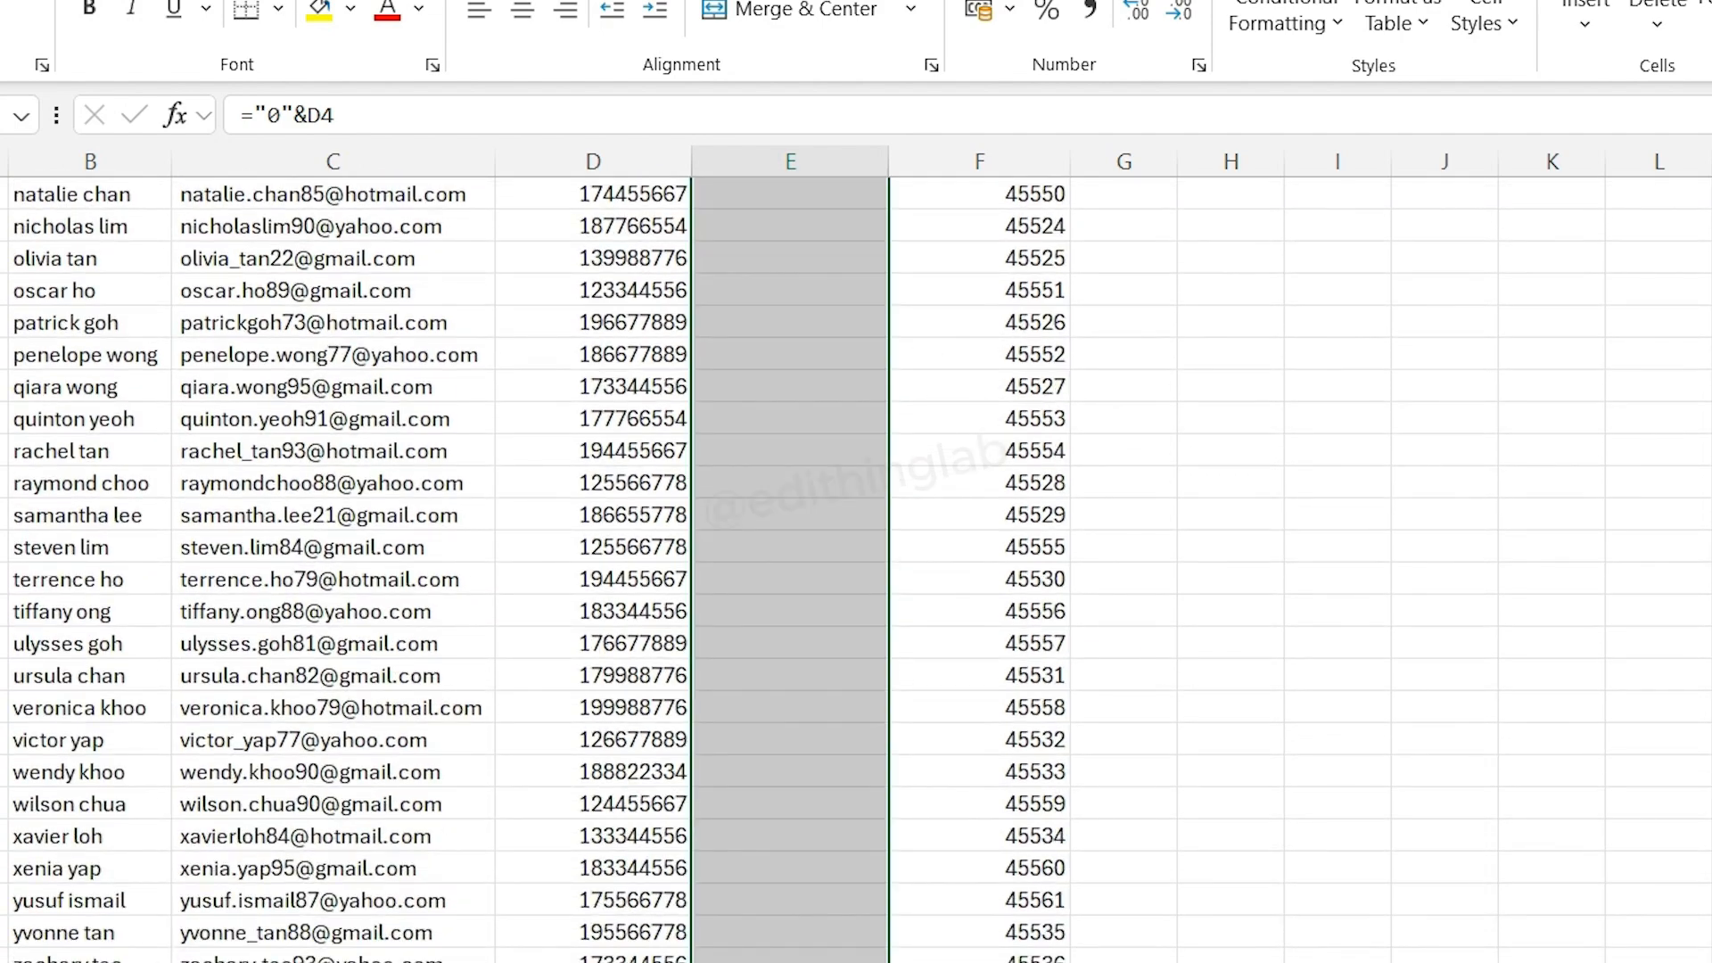
pyautogui.scroll(15, 736, 443)
pyautogui.hotkey('ctrl', 'c')
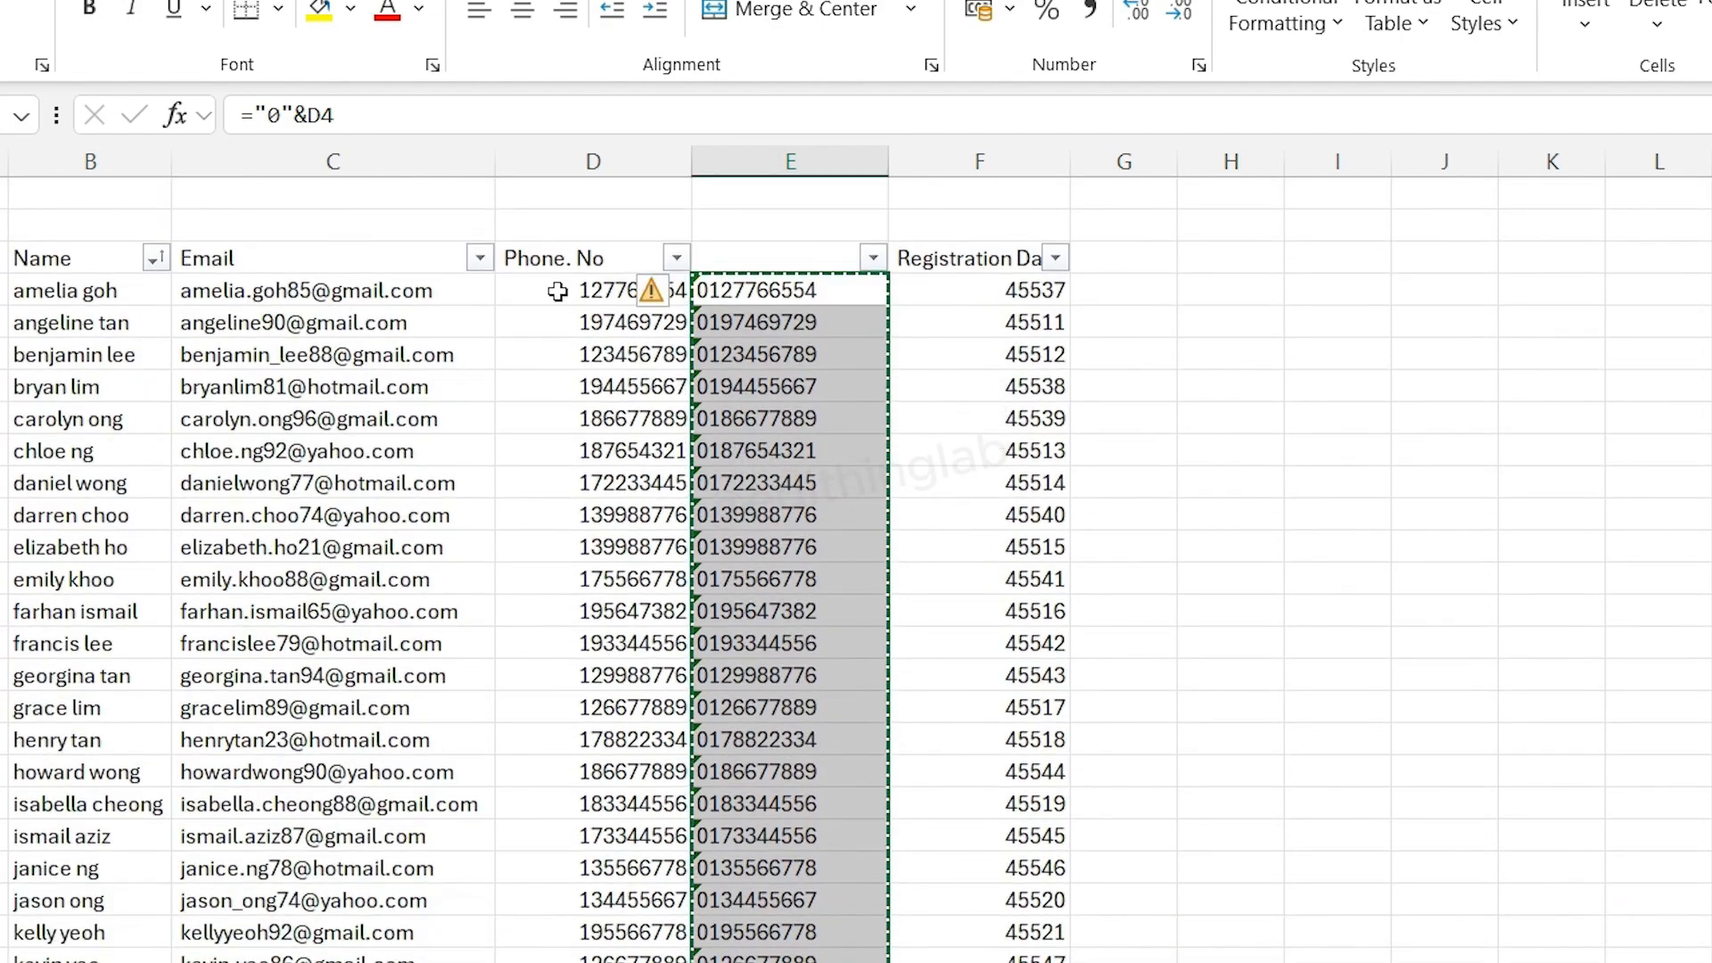
pyautogui.rightClick(560, 289)
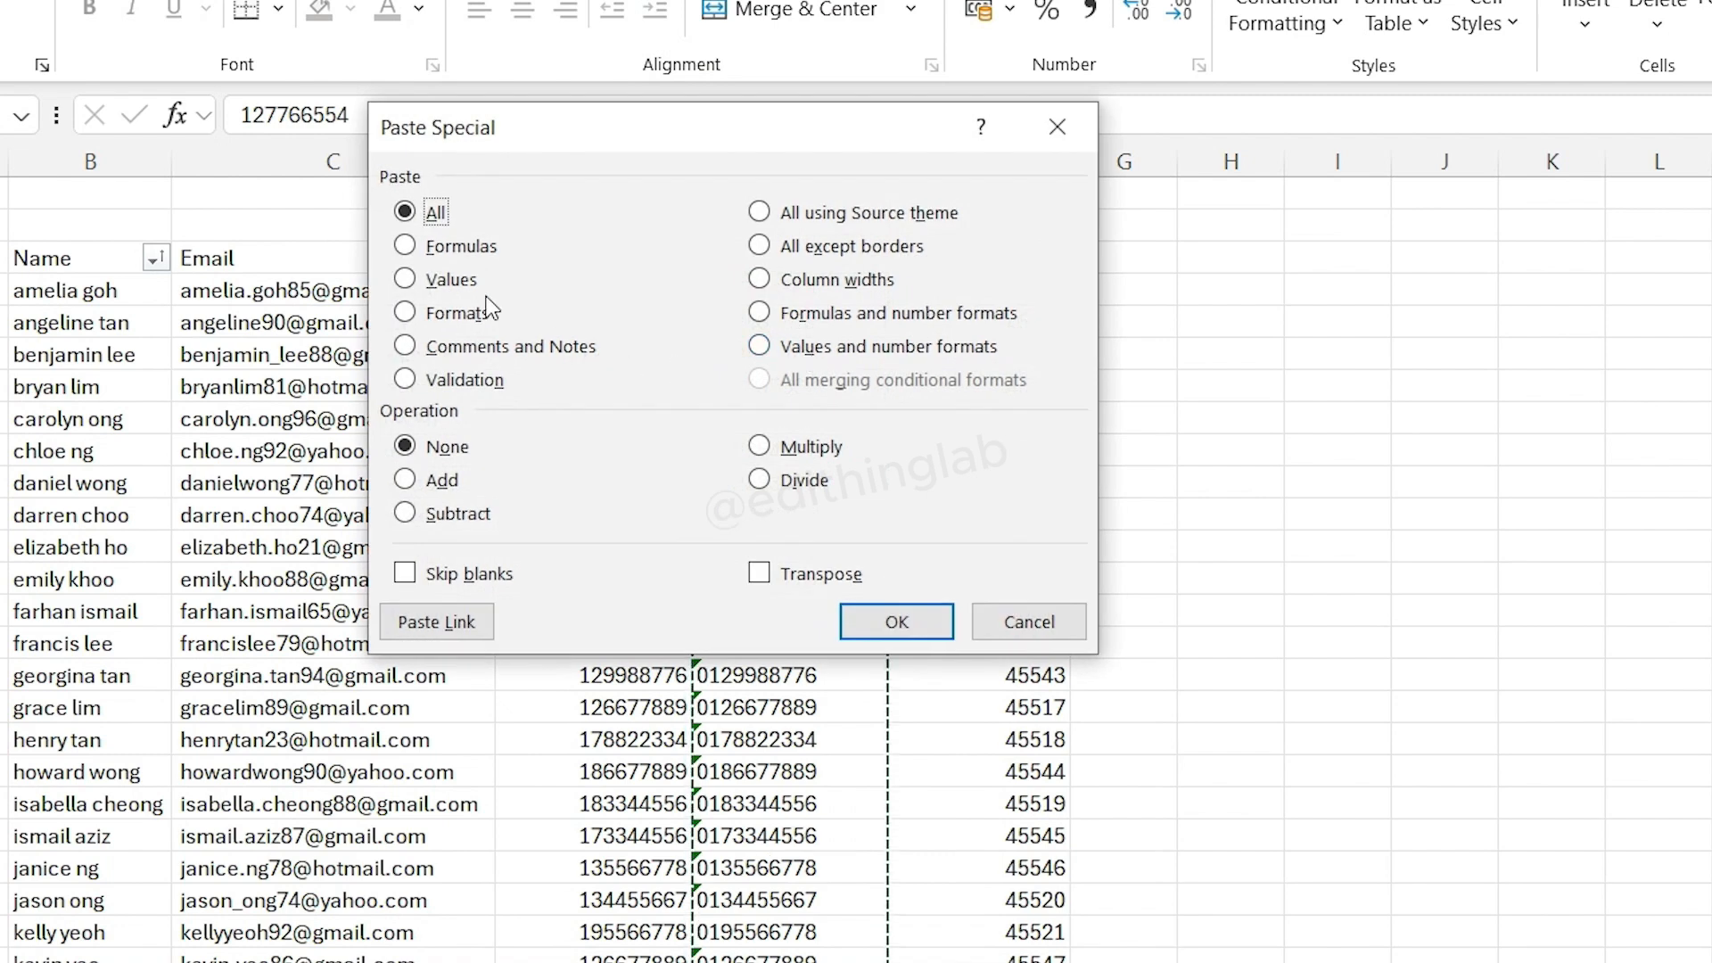
pyautogui.click(450, 281)
pyautogui.click(896, 621)
pyautogui.click(799, 516)
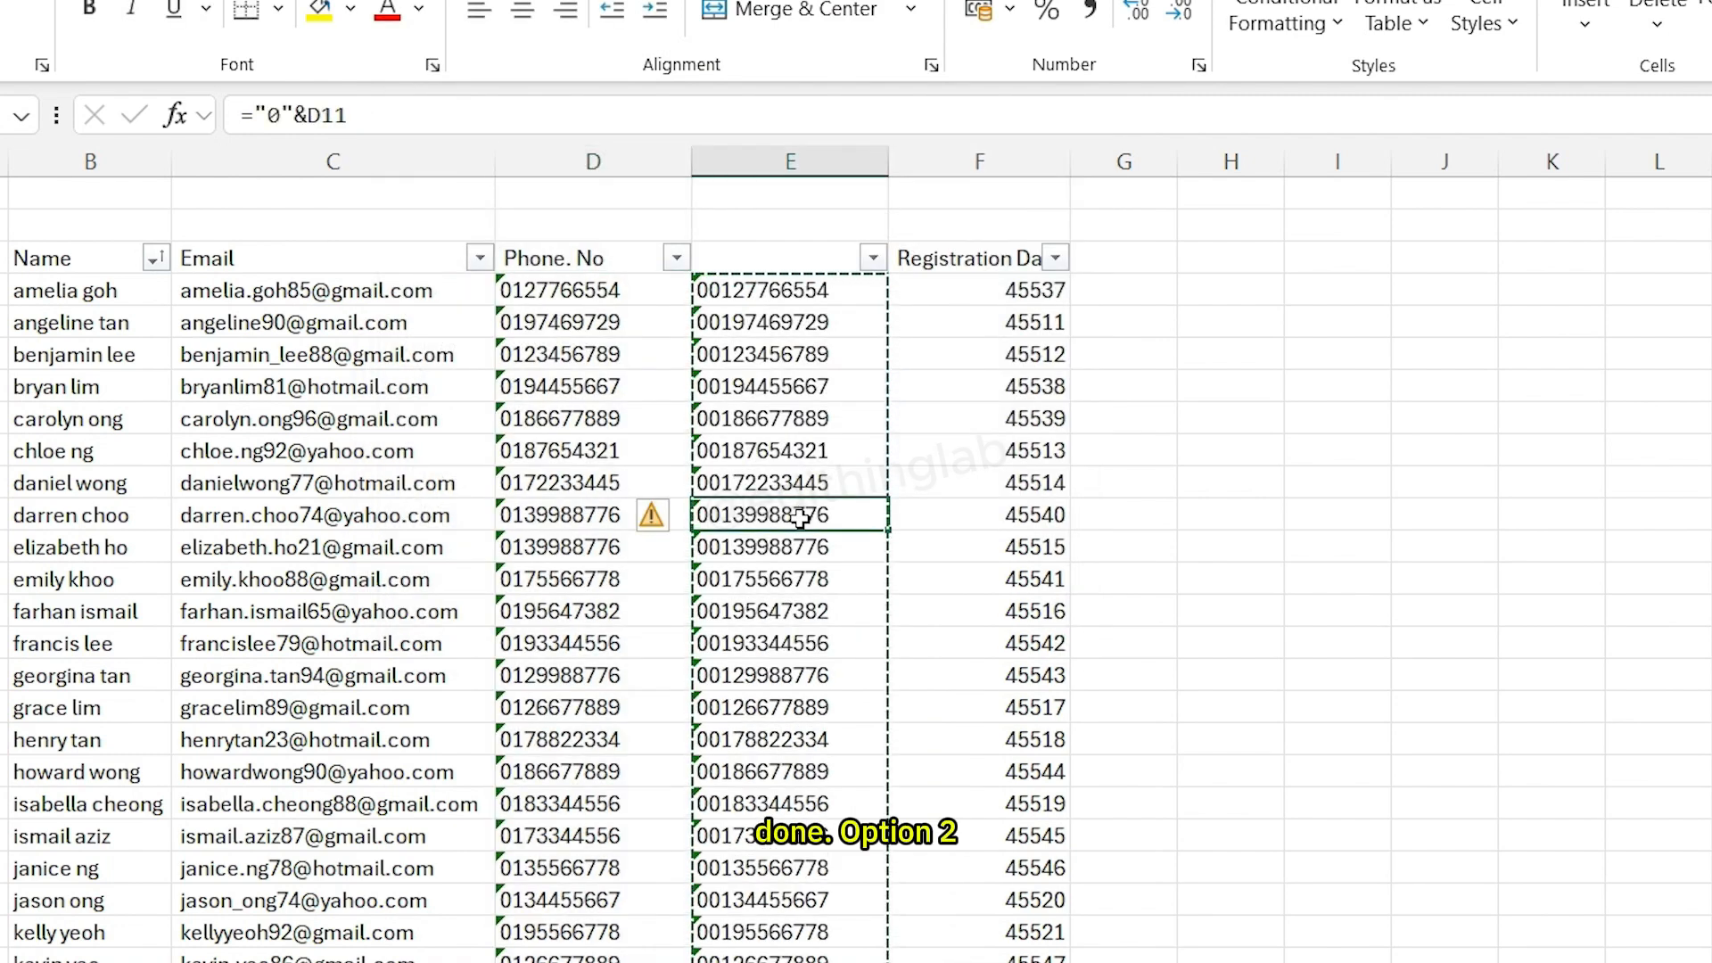
pyautogui.moveTo(624, 291); pyautogui.dragTo(623, 372)
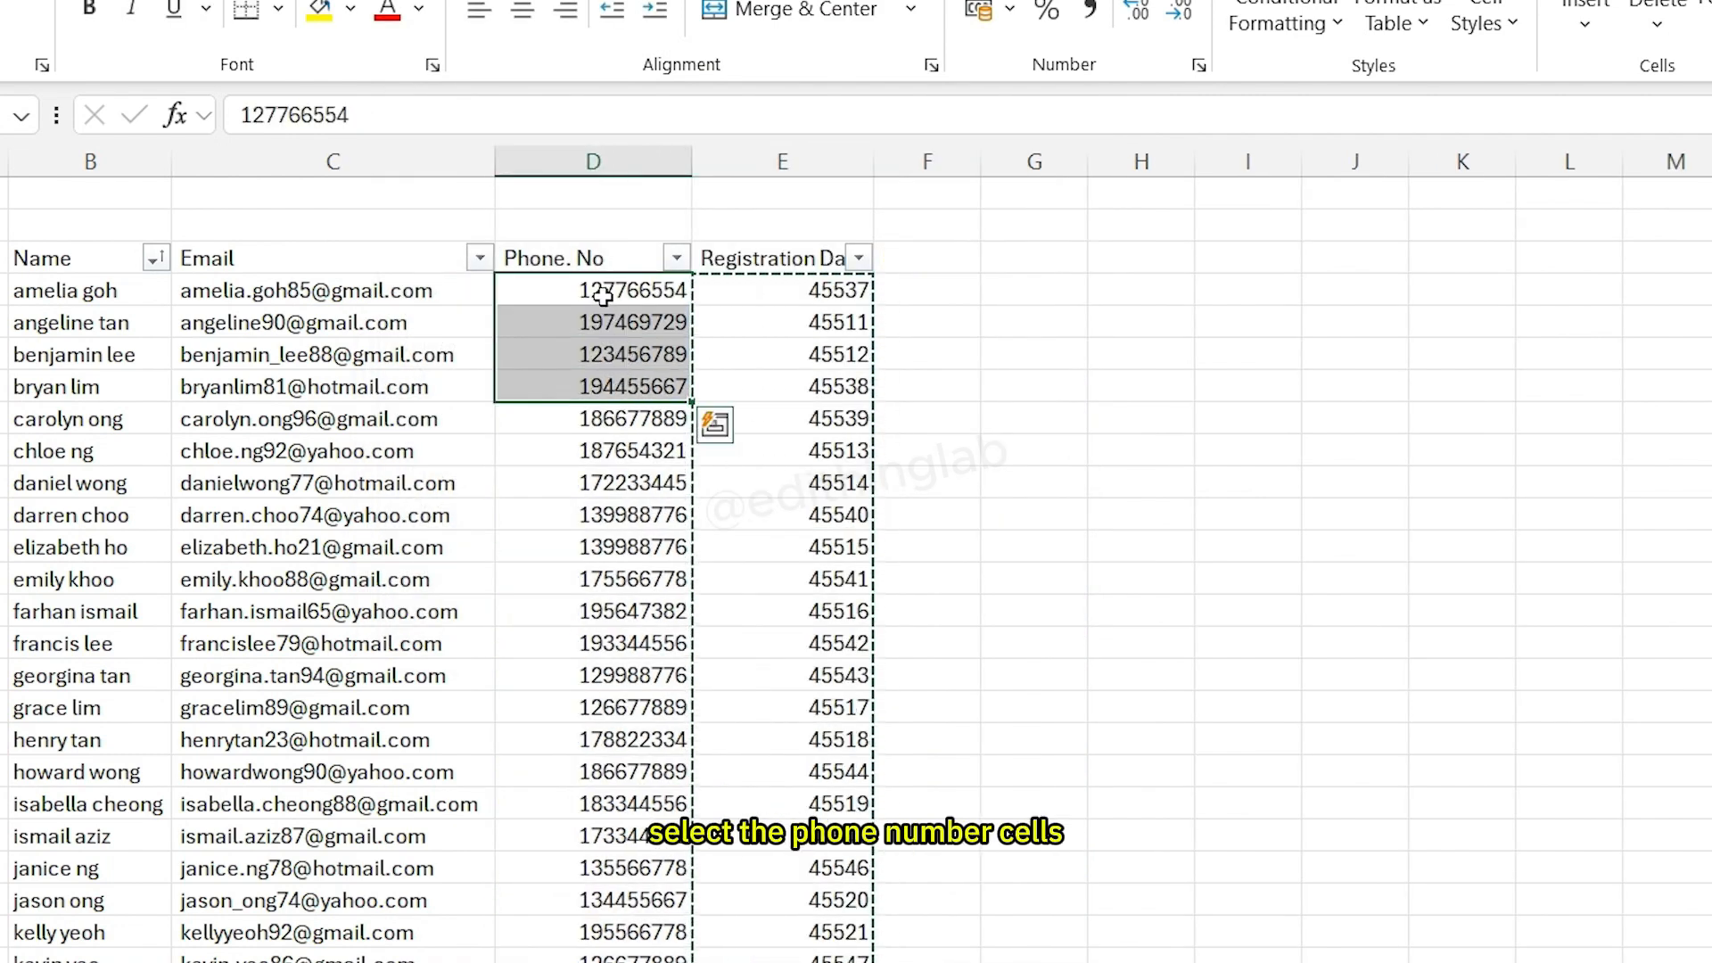
pyautogui.moveTo(603, 296); pyautogui.dragTo(597, 961)
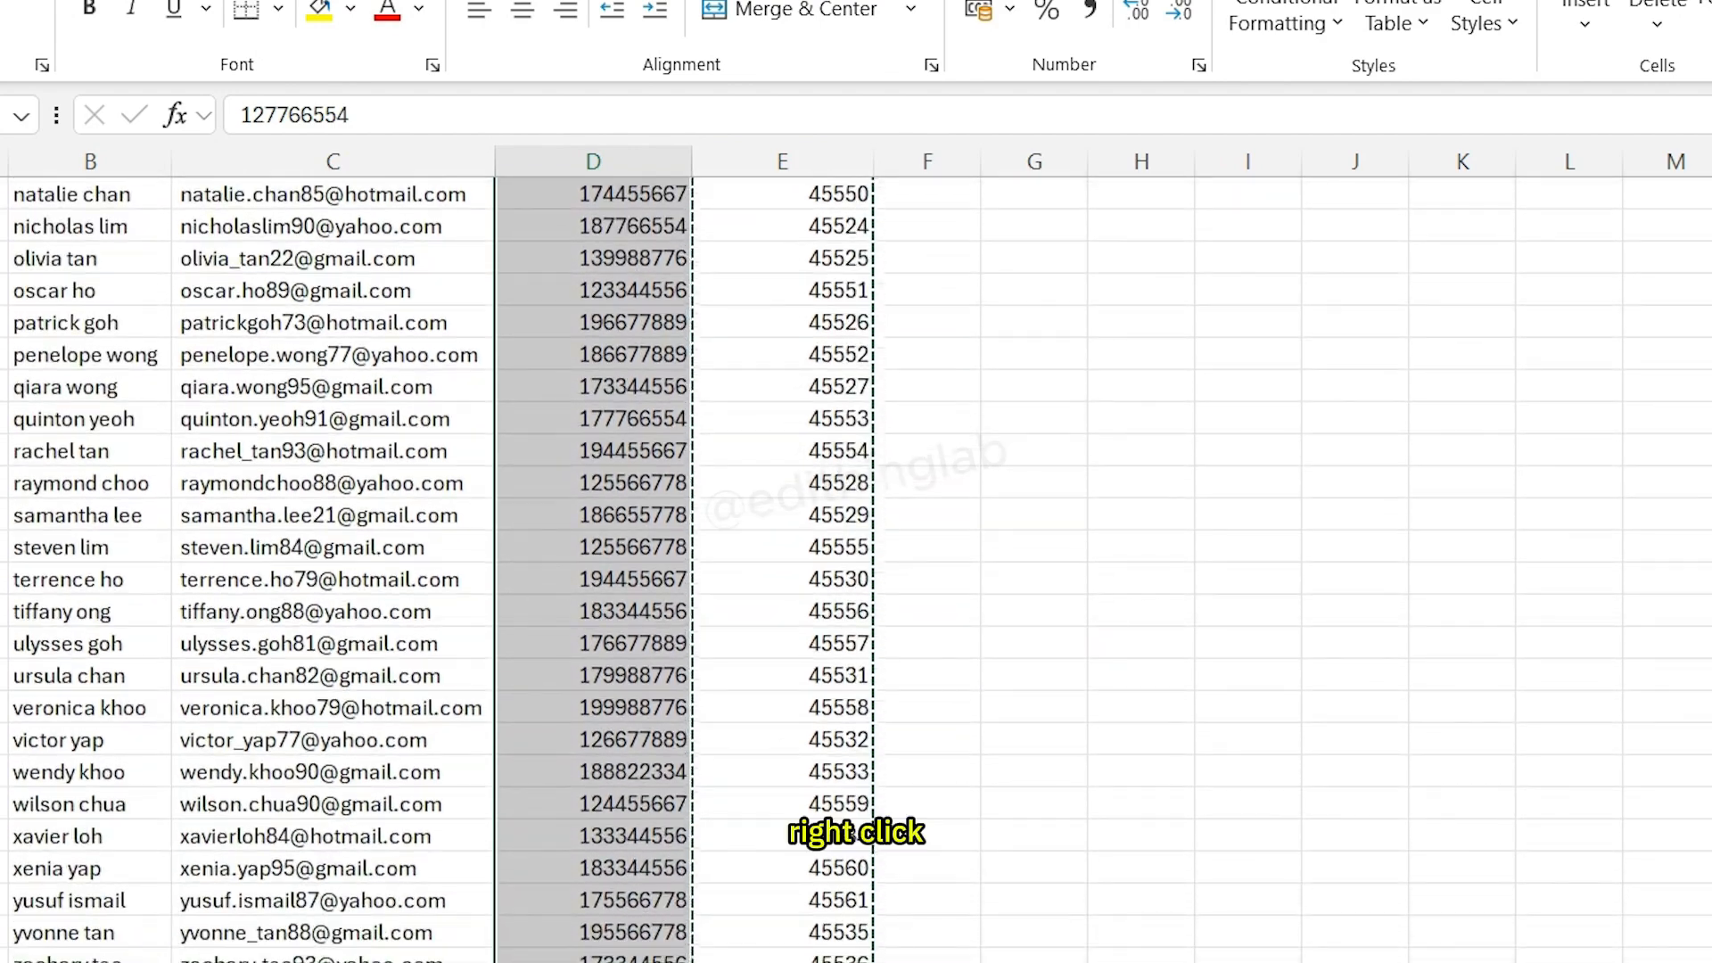
pyautogui.rightClick(598, 961)
pyautogui.click(677, 668)
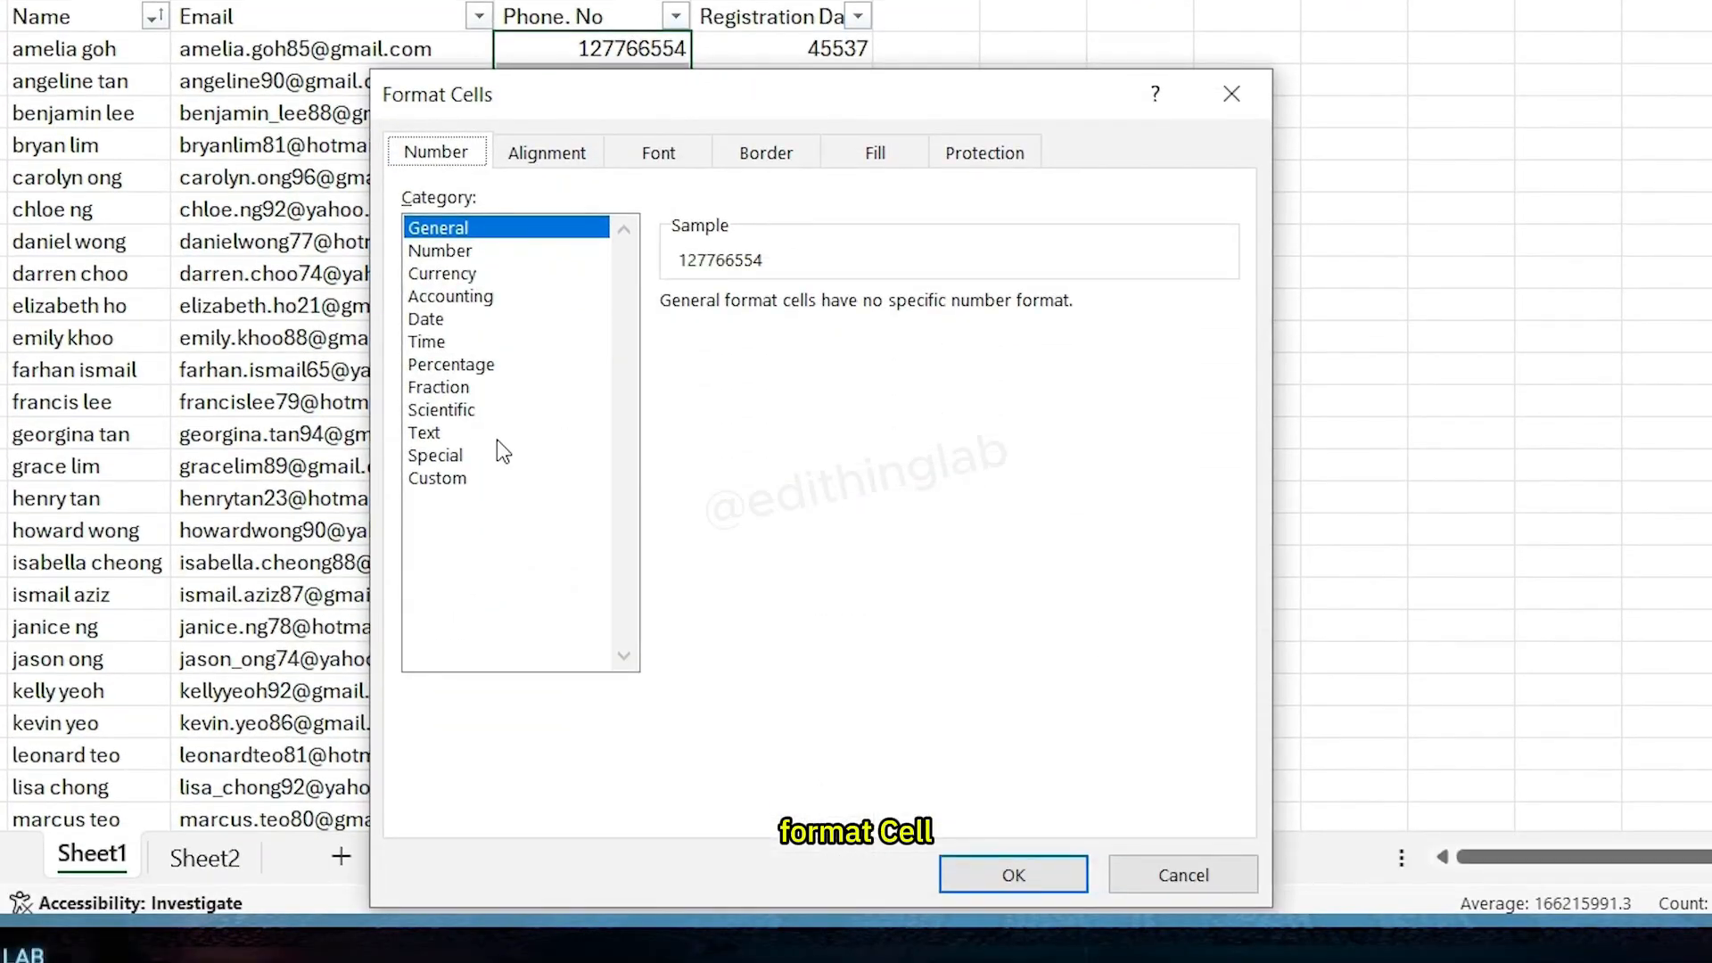
pyautogui.click(445, 478)
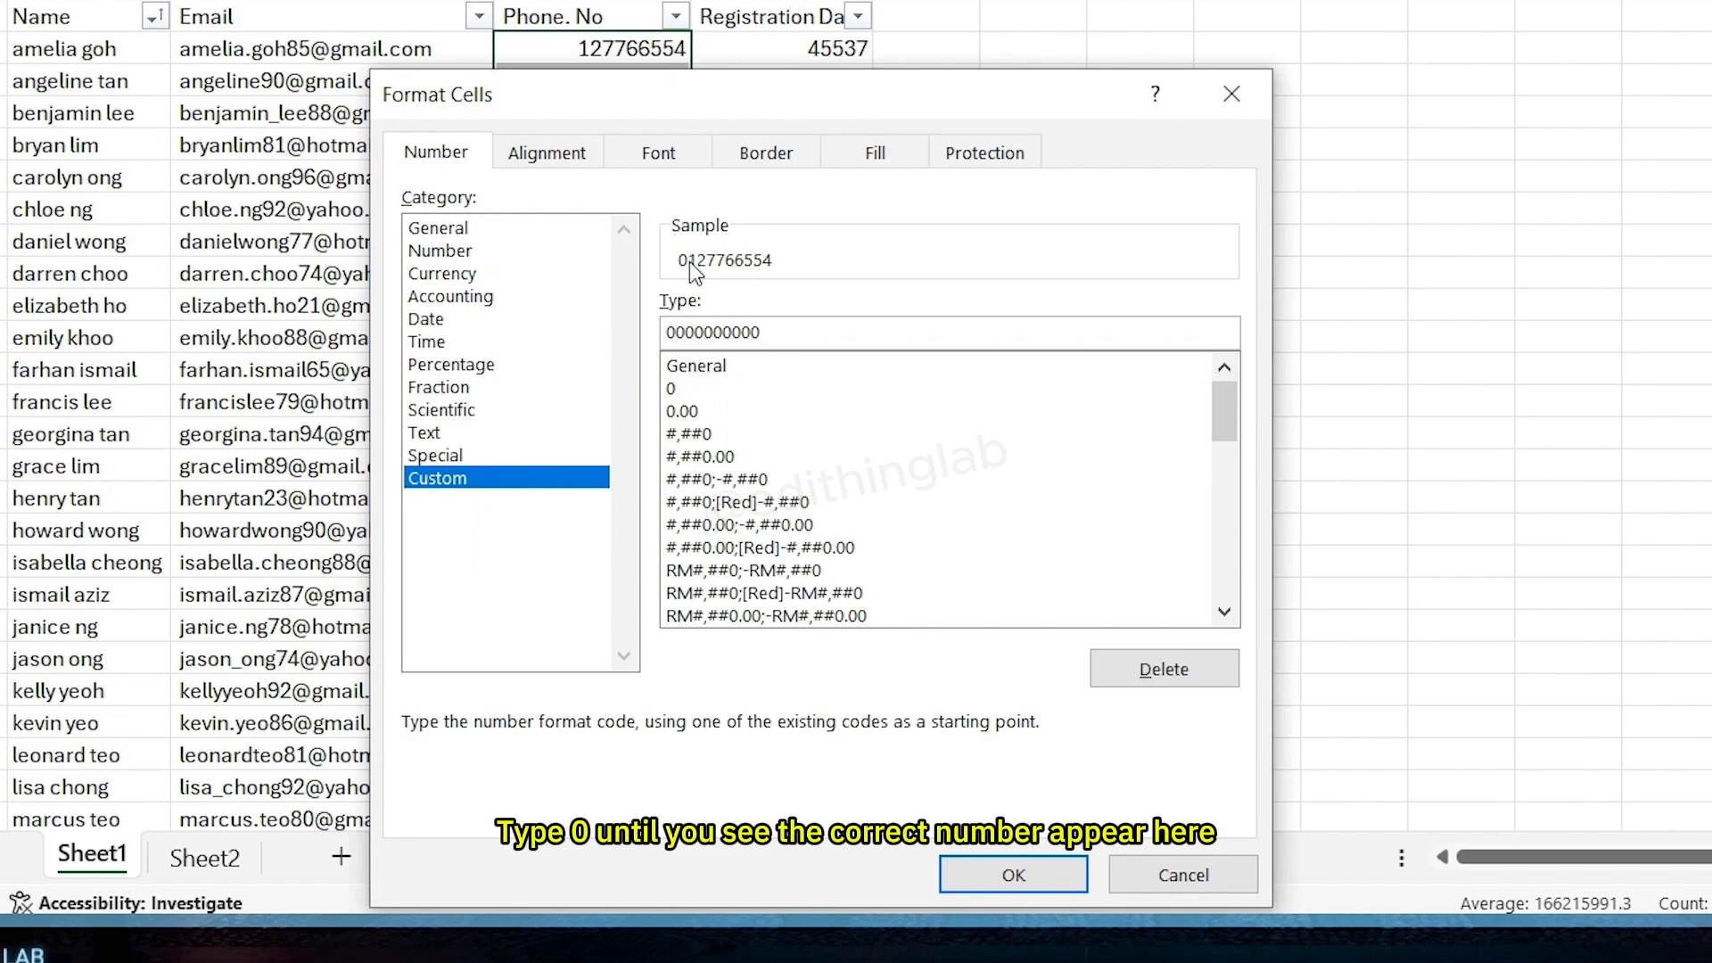
pyautogui.click(1013, 874)
# - Format the Registration Date values in column E as Short Date
pyautogui.scroll(-10, 657, 528)
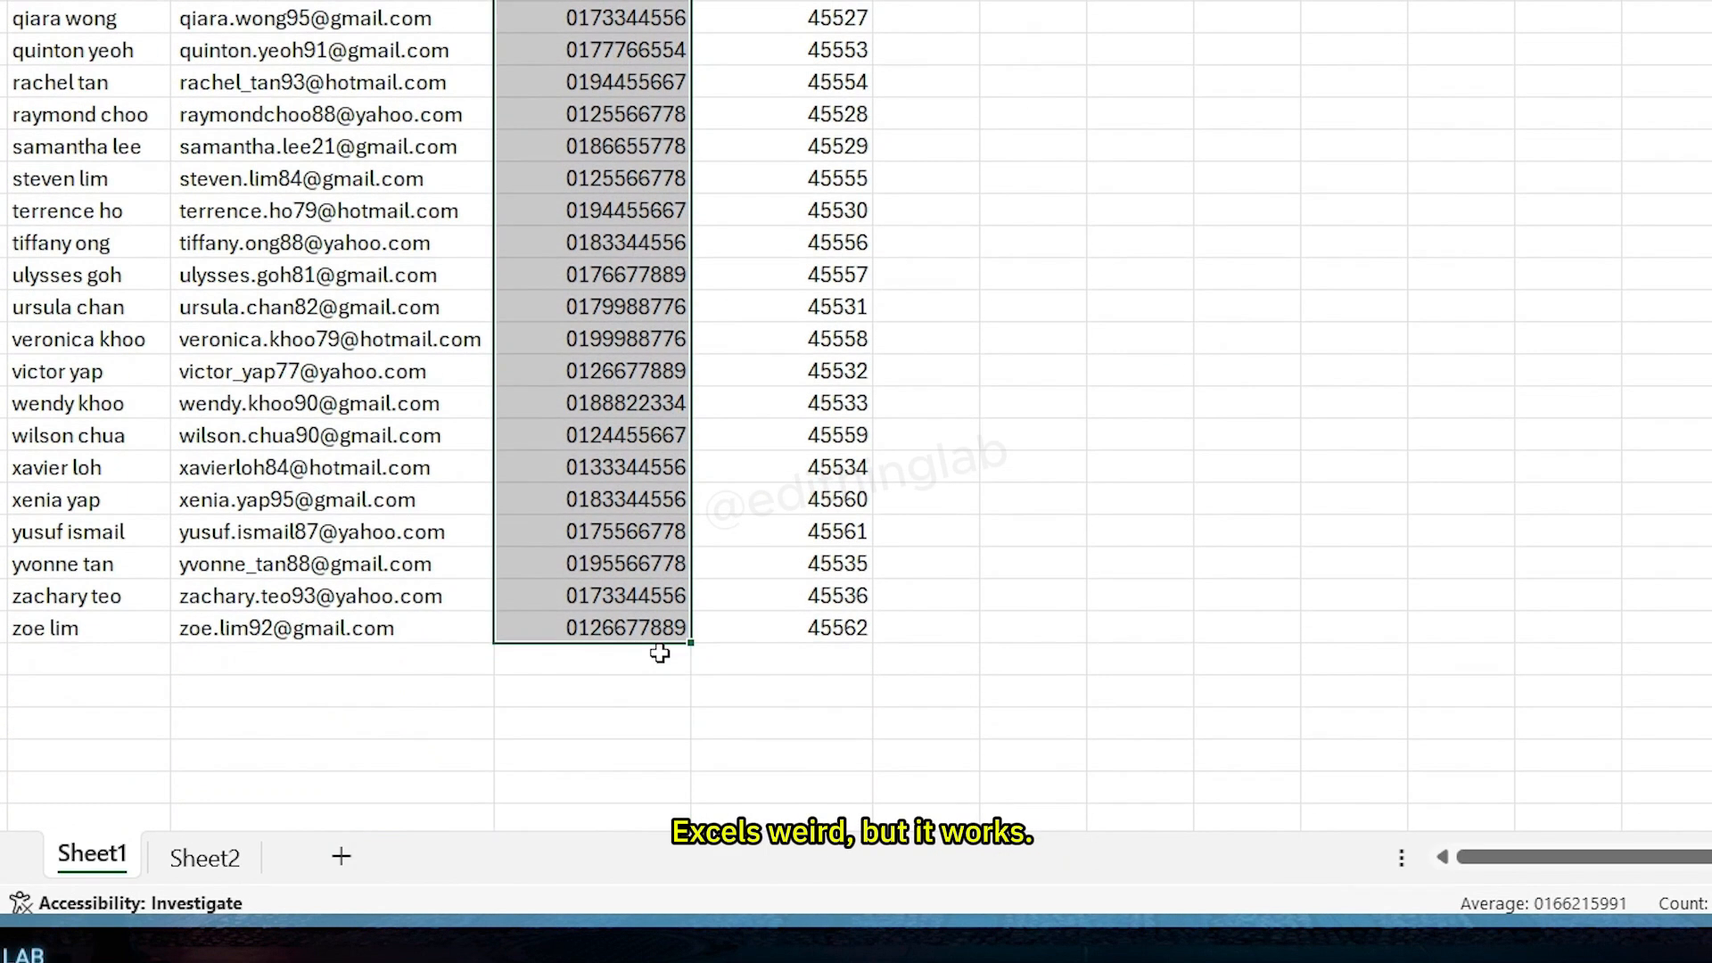
pyautogui.scroll(10, 657, 650)
pyautogui.click(952, 257)
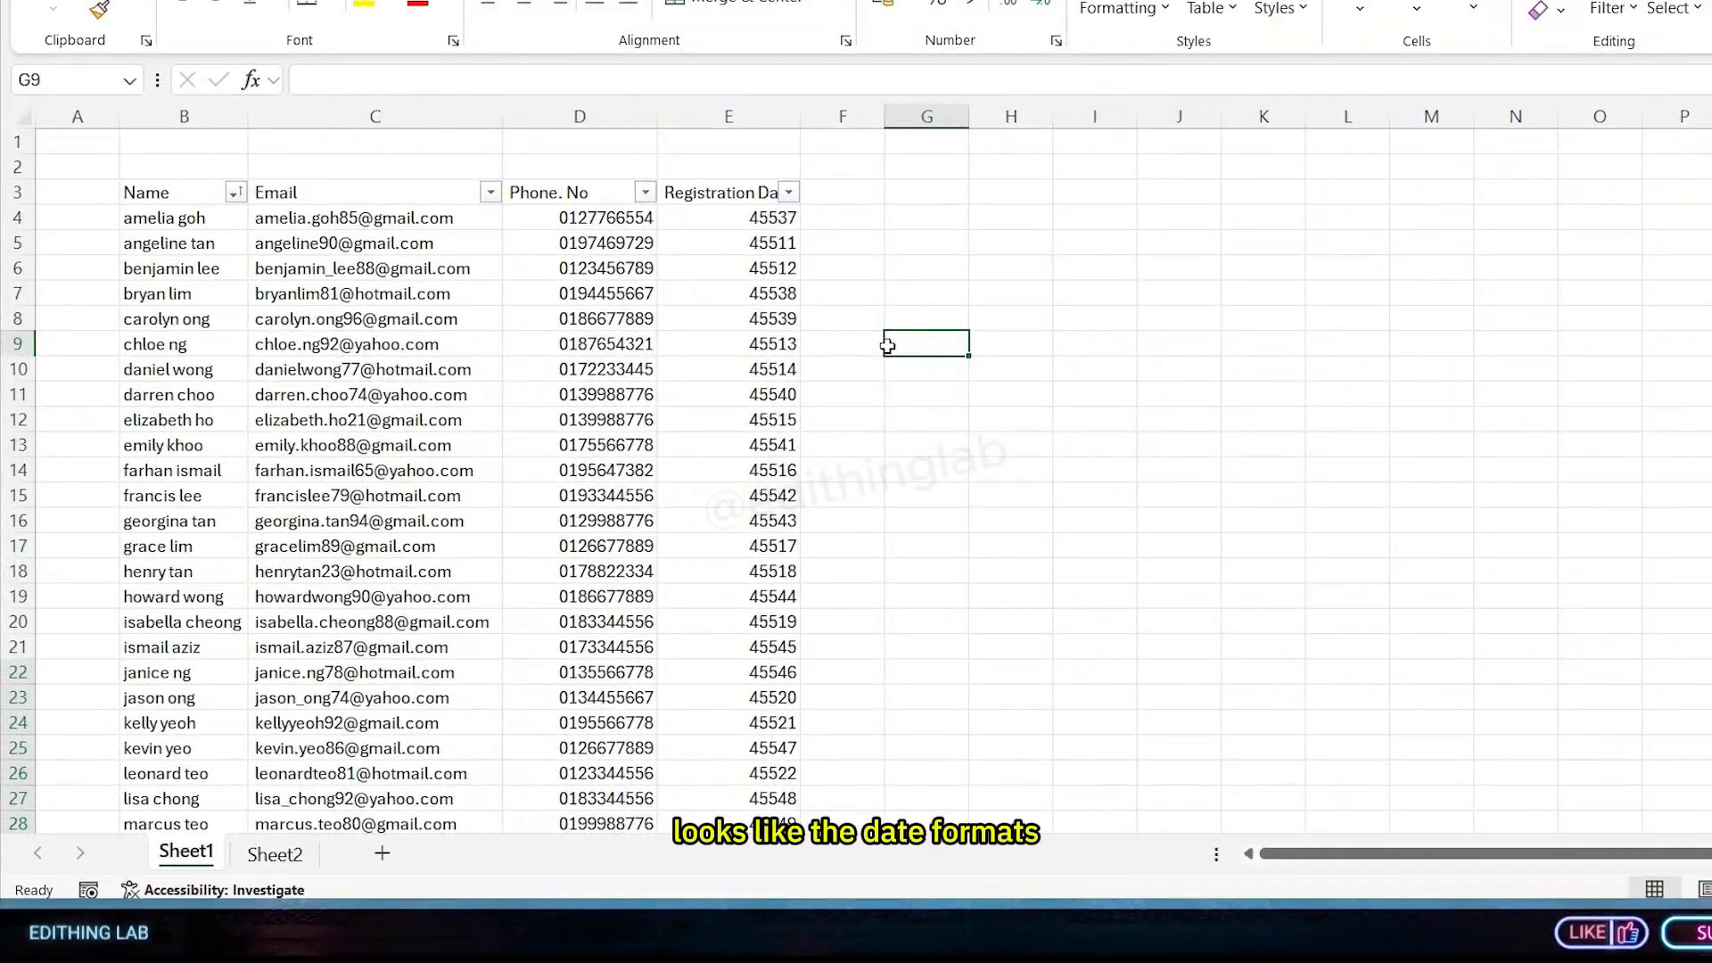
pyautogui.click(728, 369)
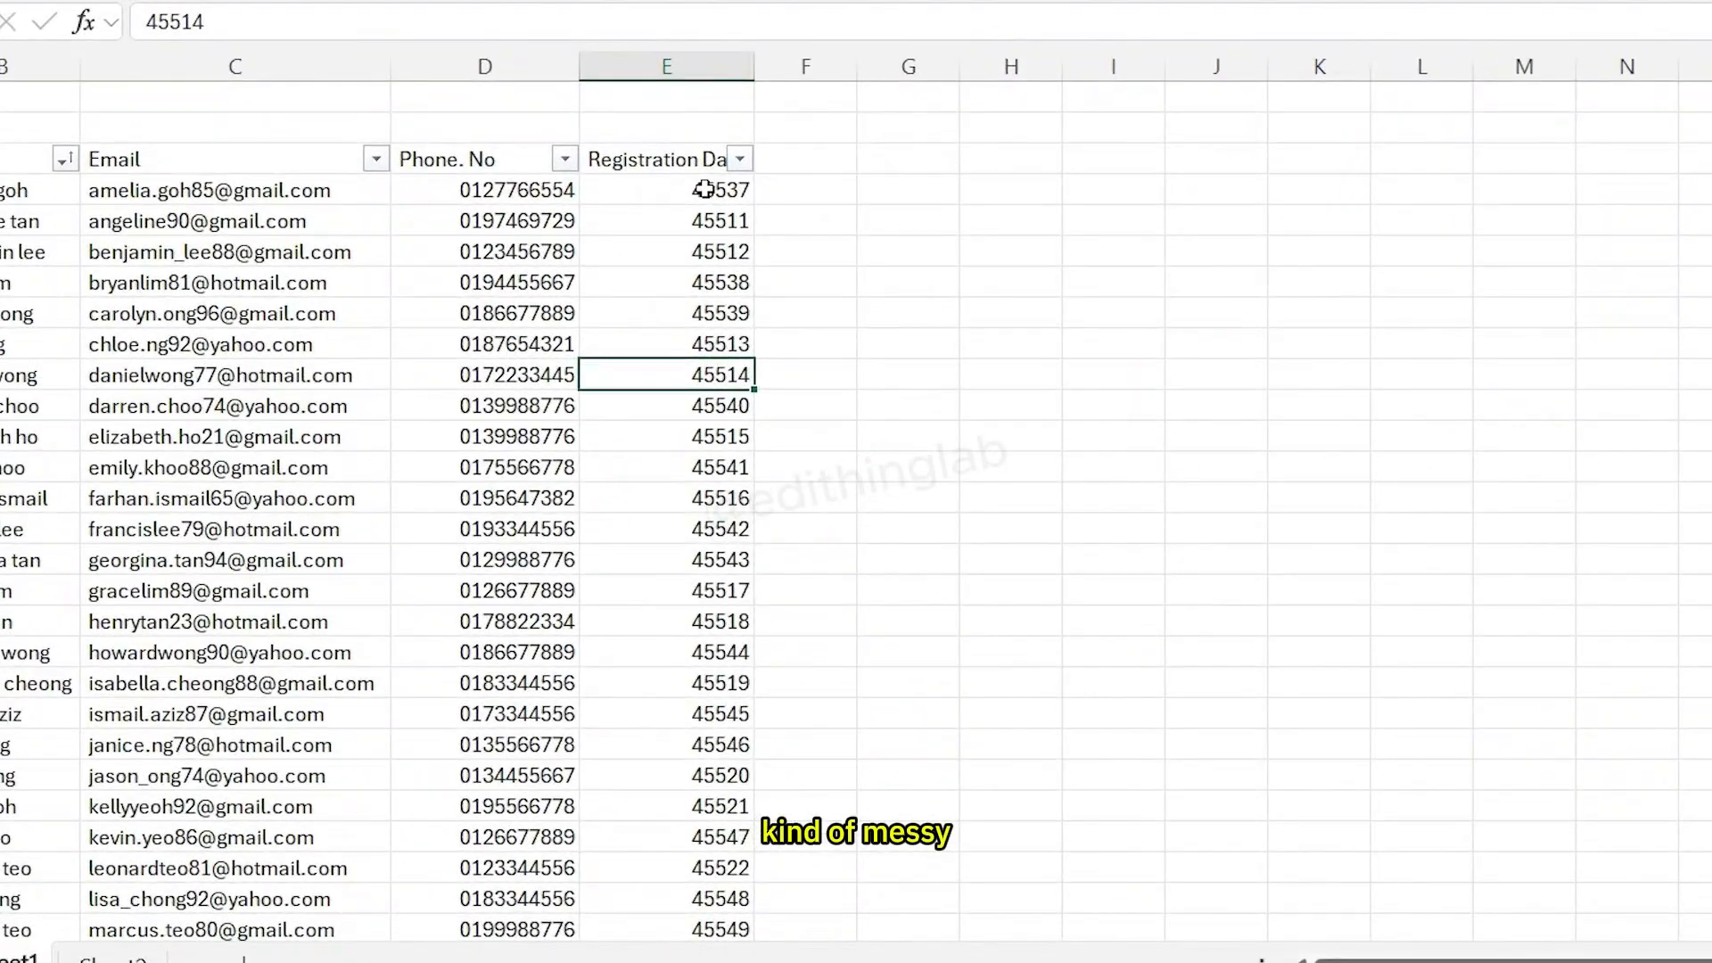
pyautogui.moveTo(707, 194); pyautogui.dragTo(713, 936)
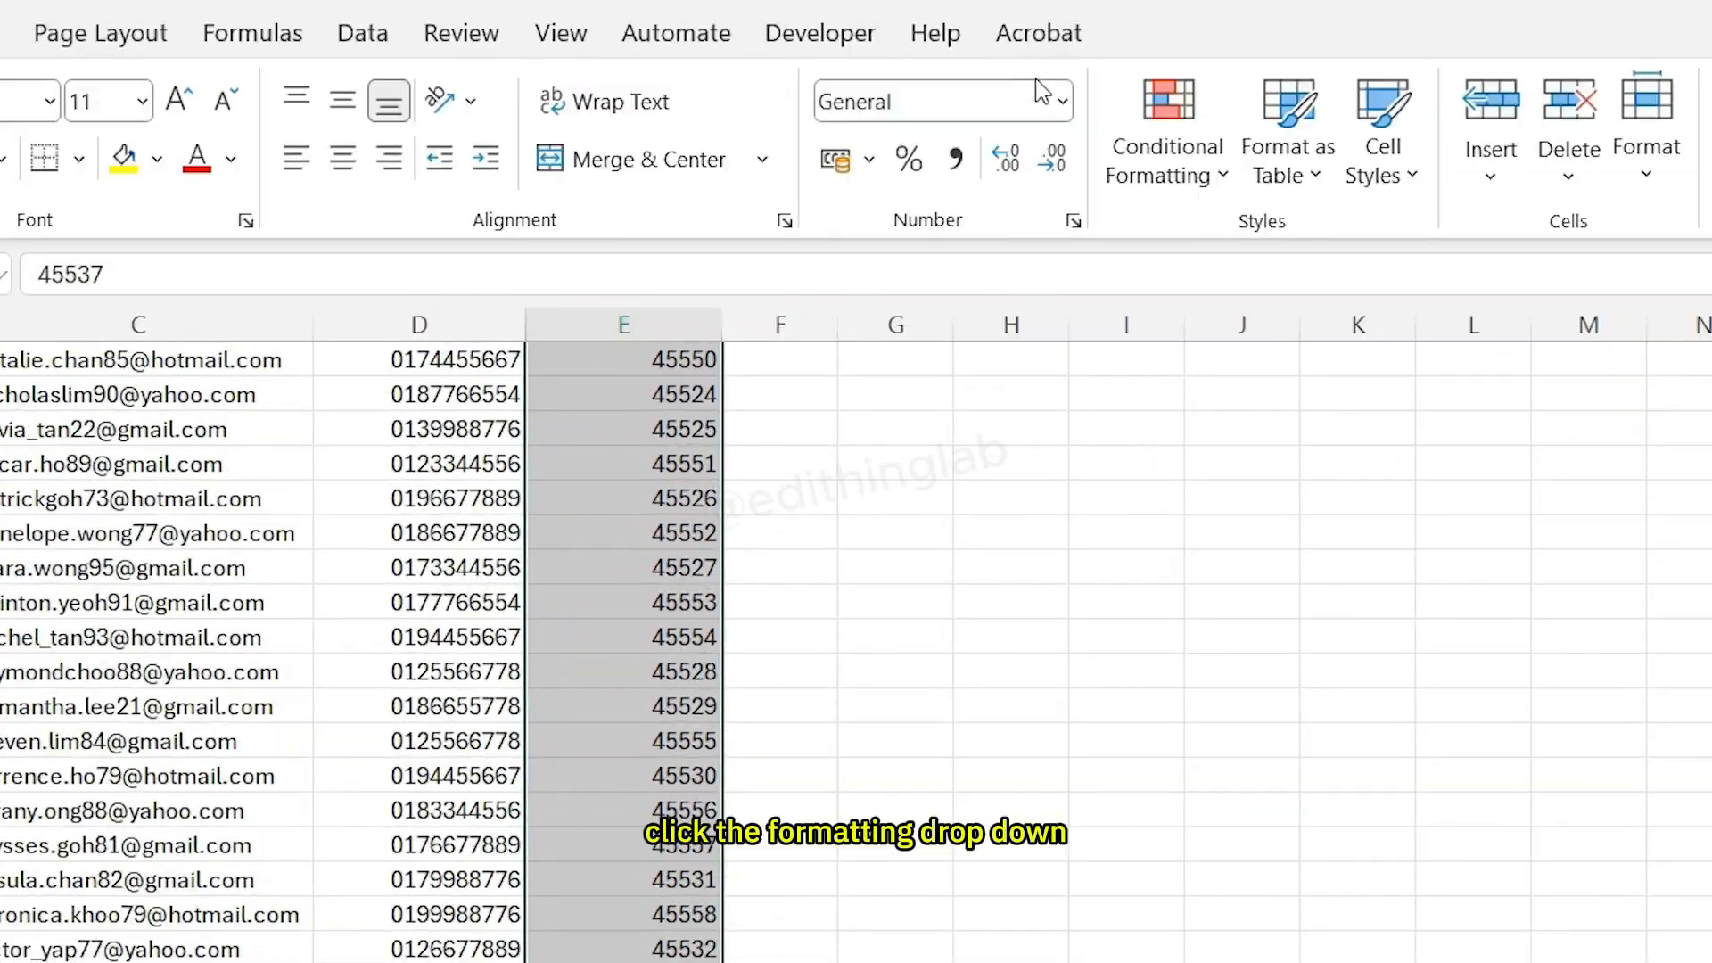
pyautogui.click(1060, 99)
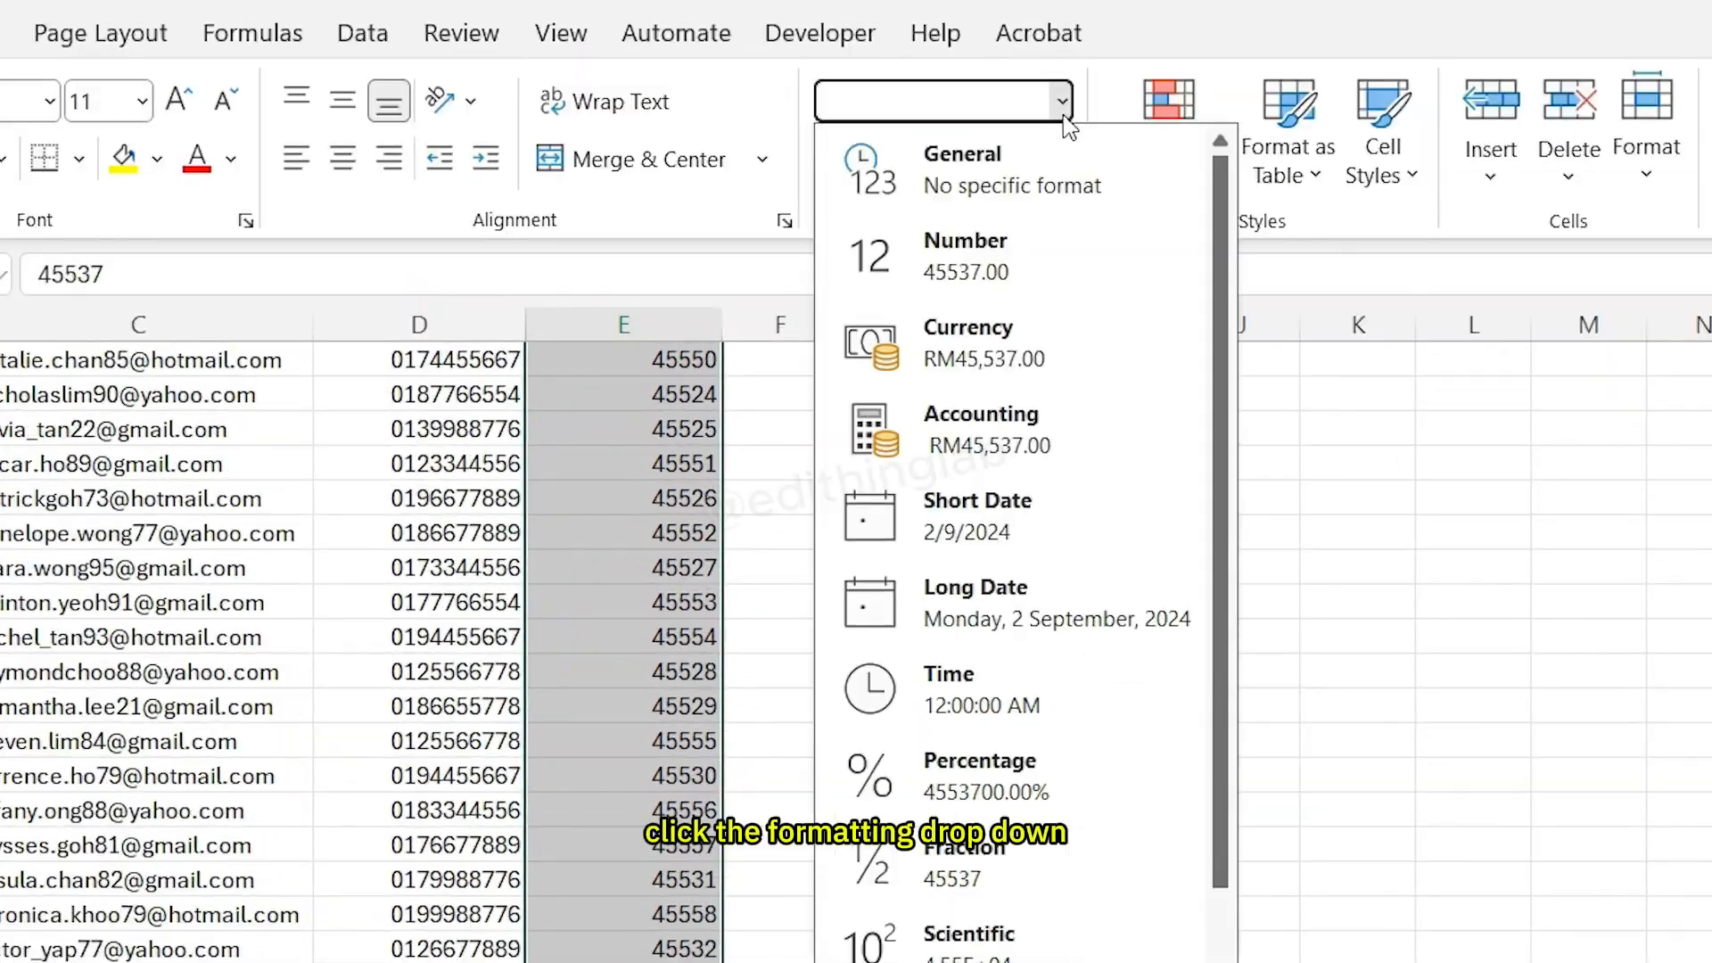
pyautogui.click(1052, 533)
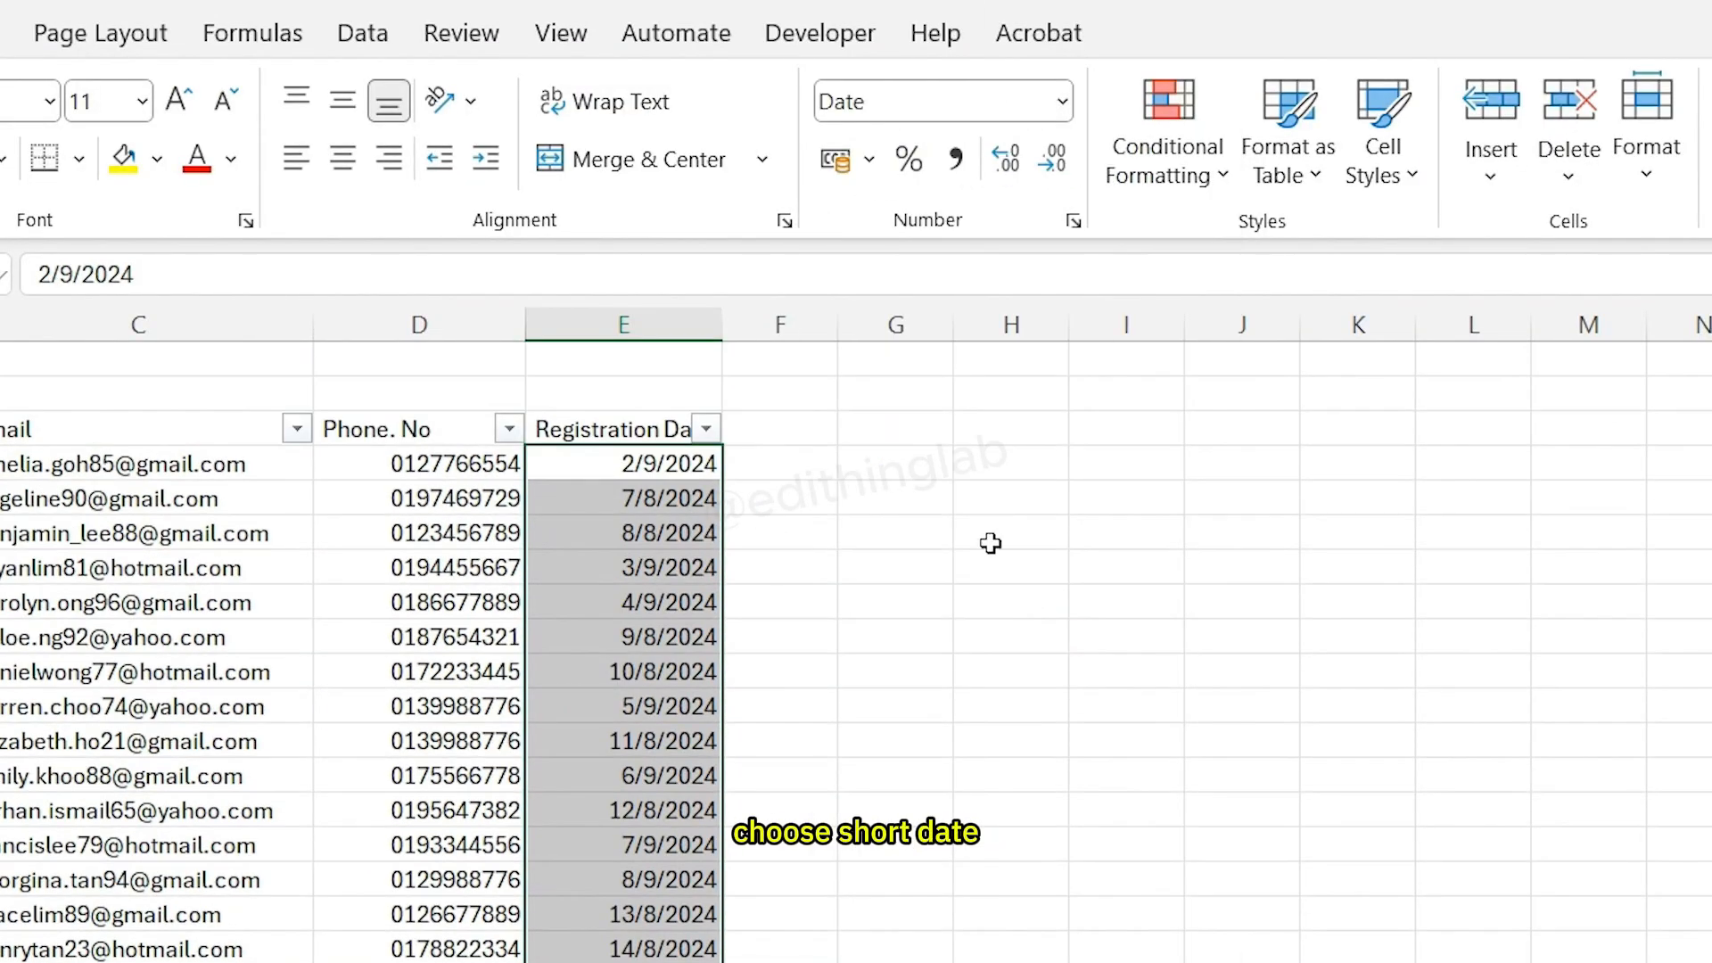
# - Select the whole data range and insert it as a table with headers
pyautogui.click(779, 600)
pyautogui.scroll(-10, 586, 859)
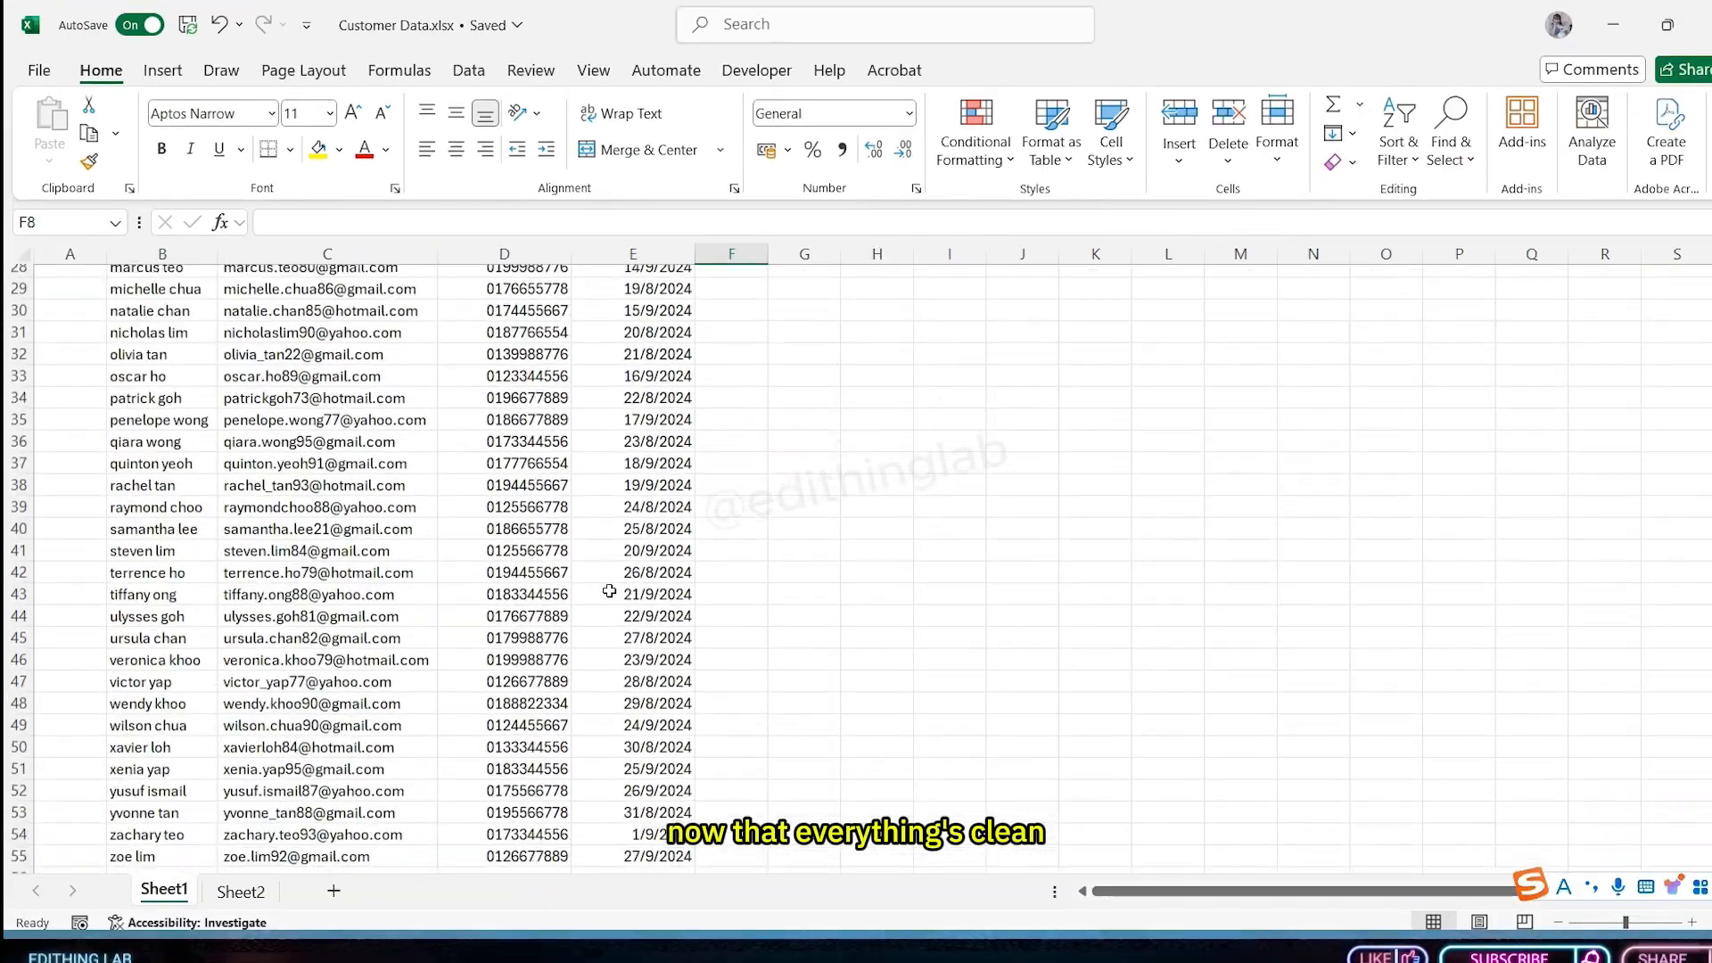
pyautogui.scroll(12, 586, 859)
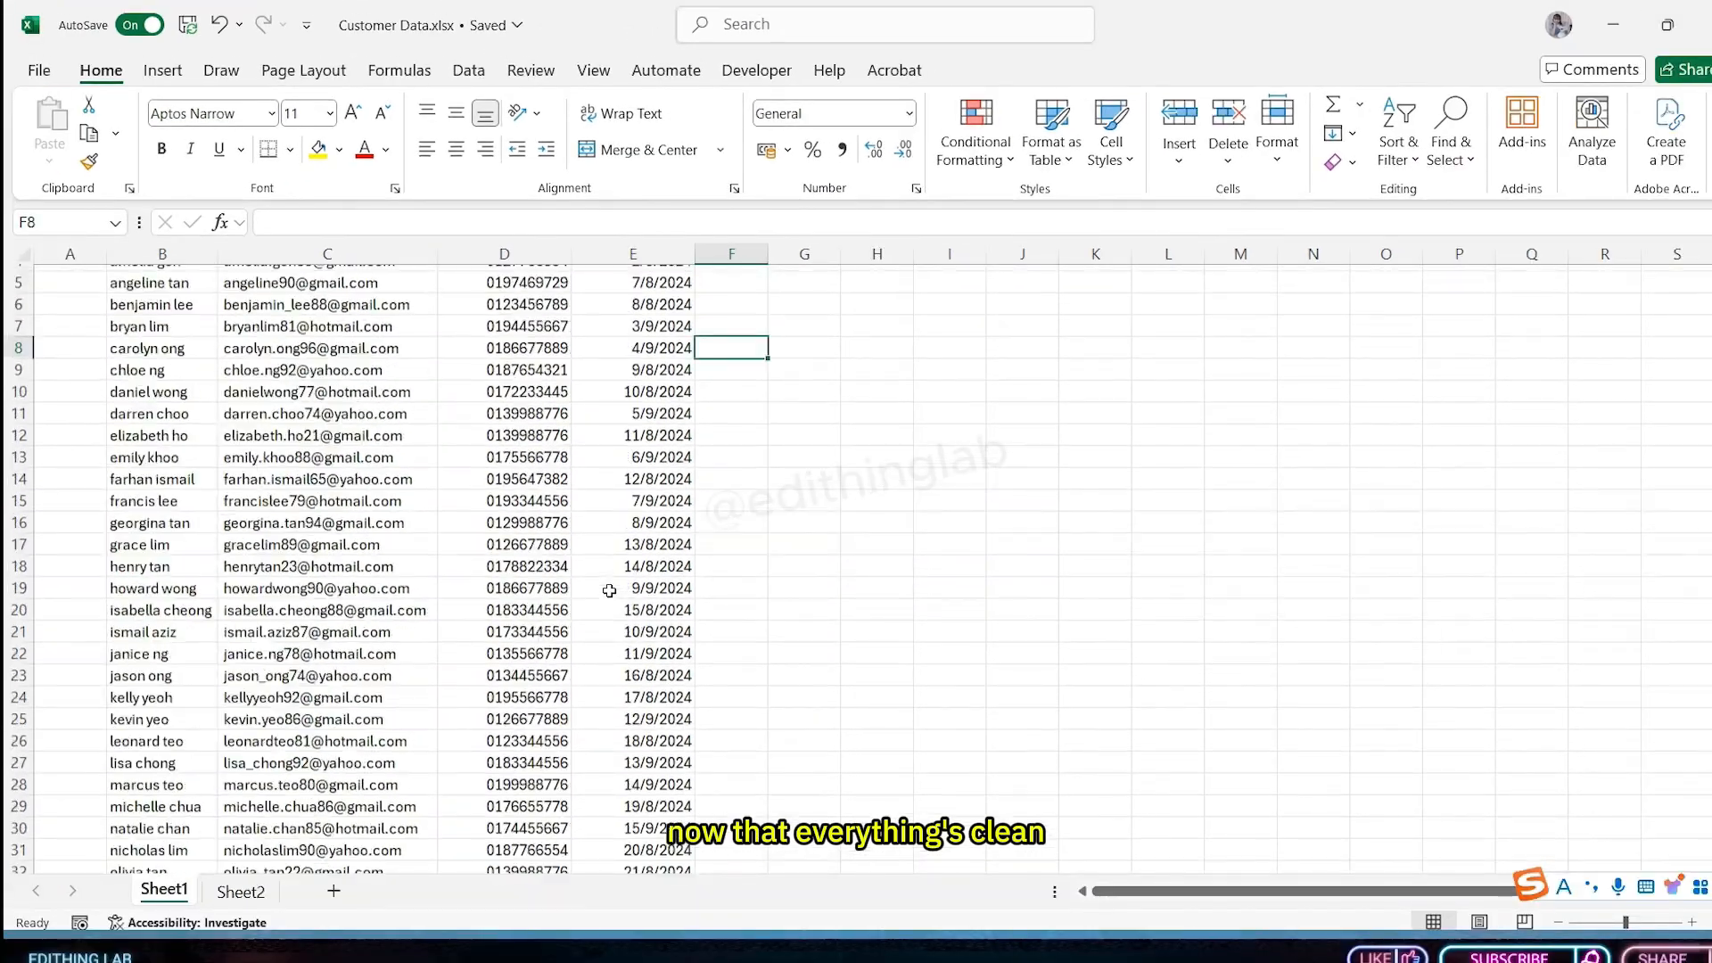
pyautogui.scroll(2, 608, 590)
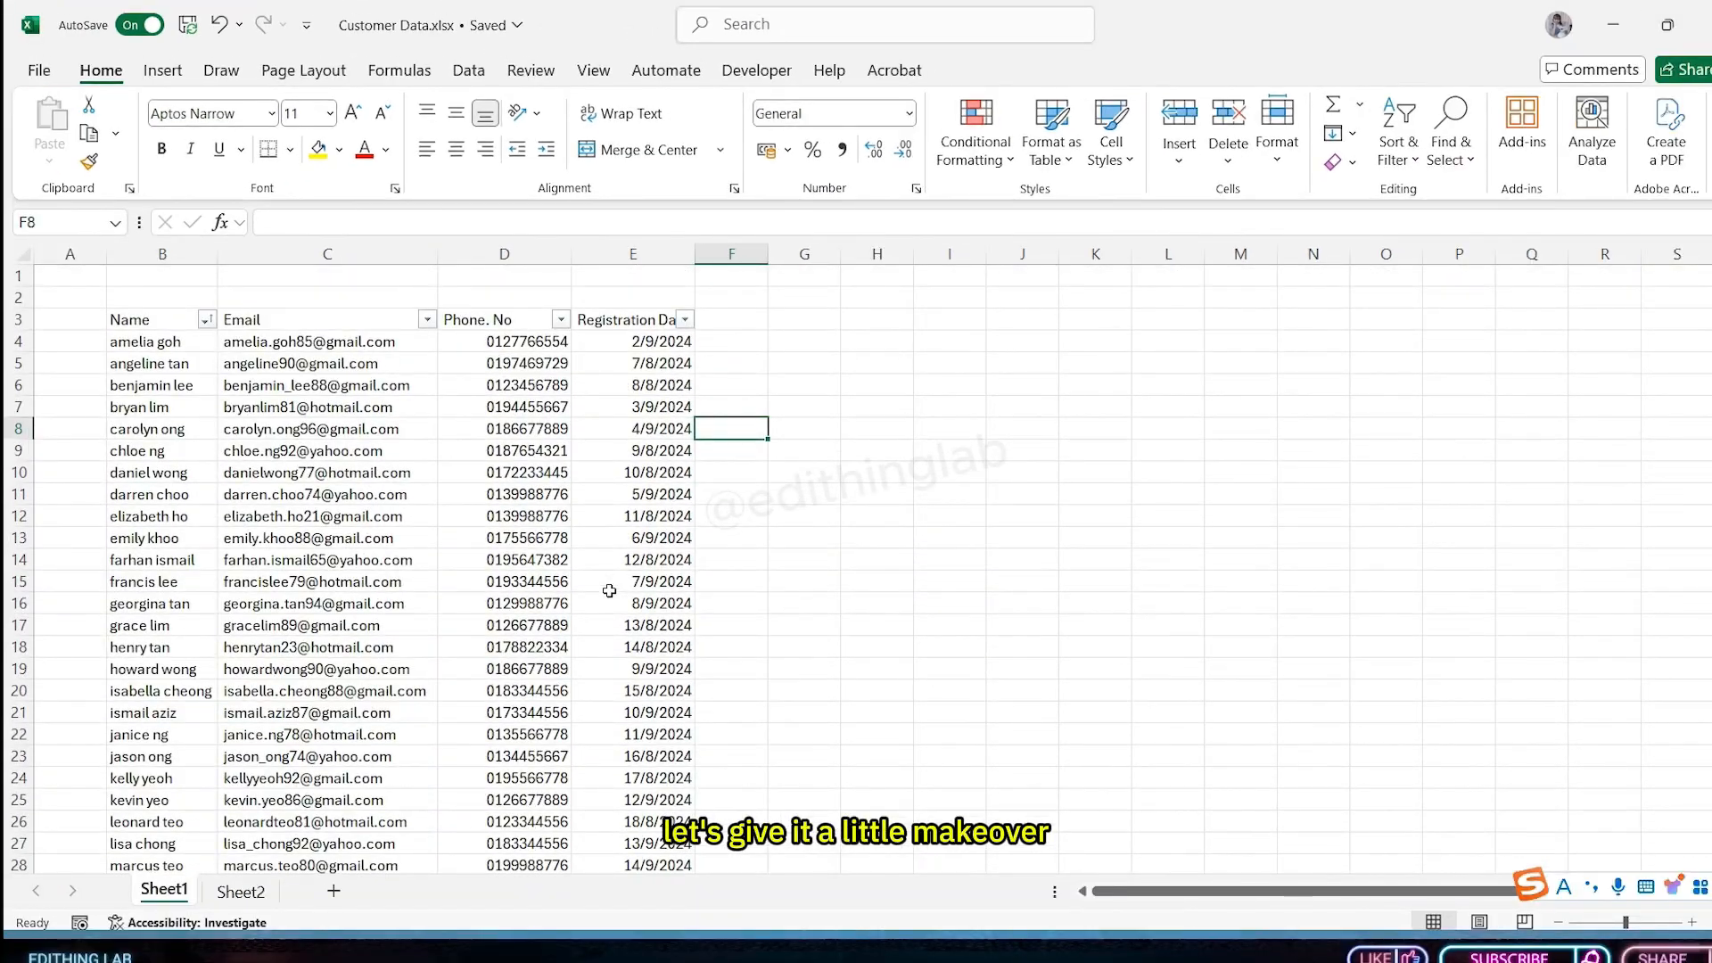
pyautogui.scroll(-7, 609, 590)
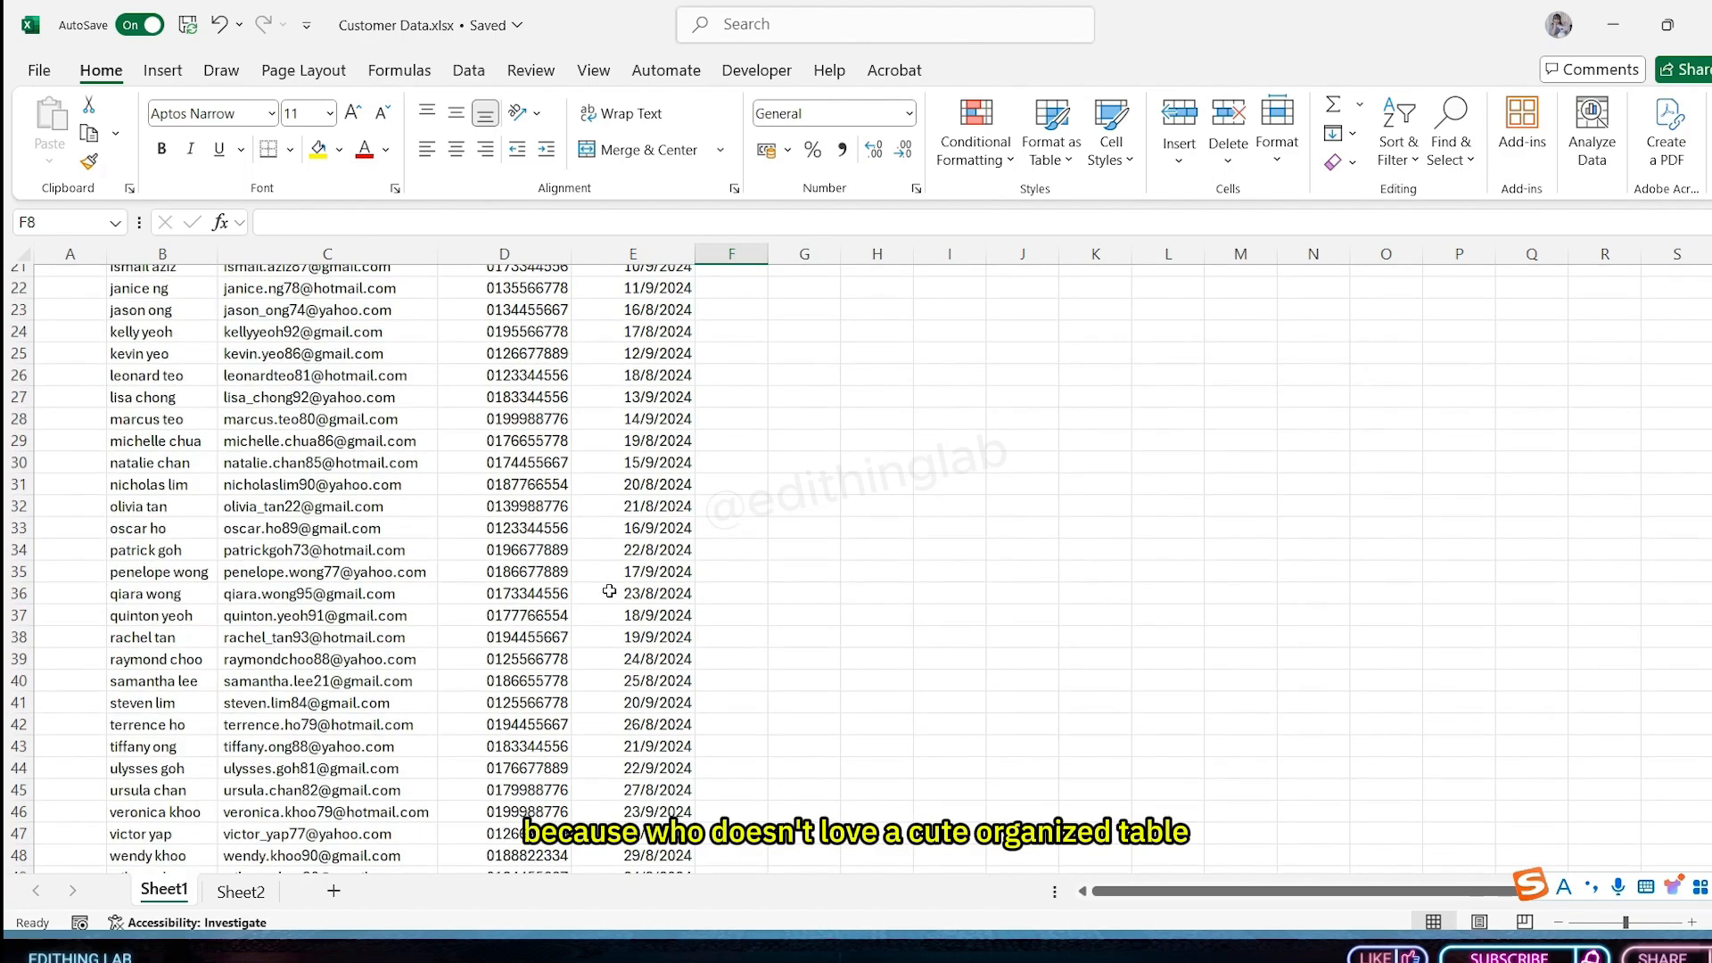
pyautogui.scroll(7, 609, 590)
pyautogui.hotkey('ctrl', 'a')
pyautogui.scroll(-9, 482, 542)
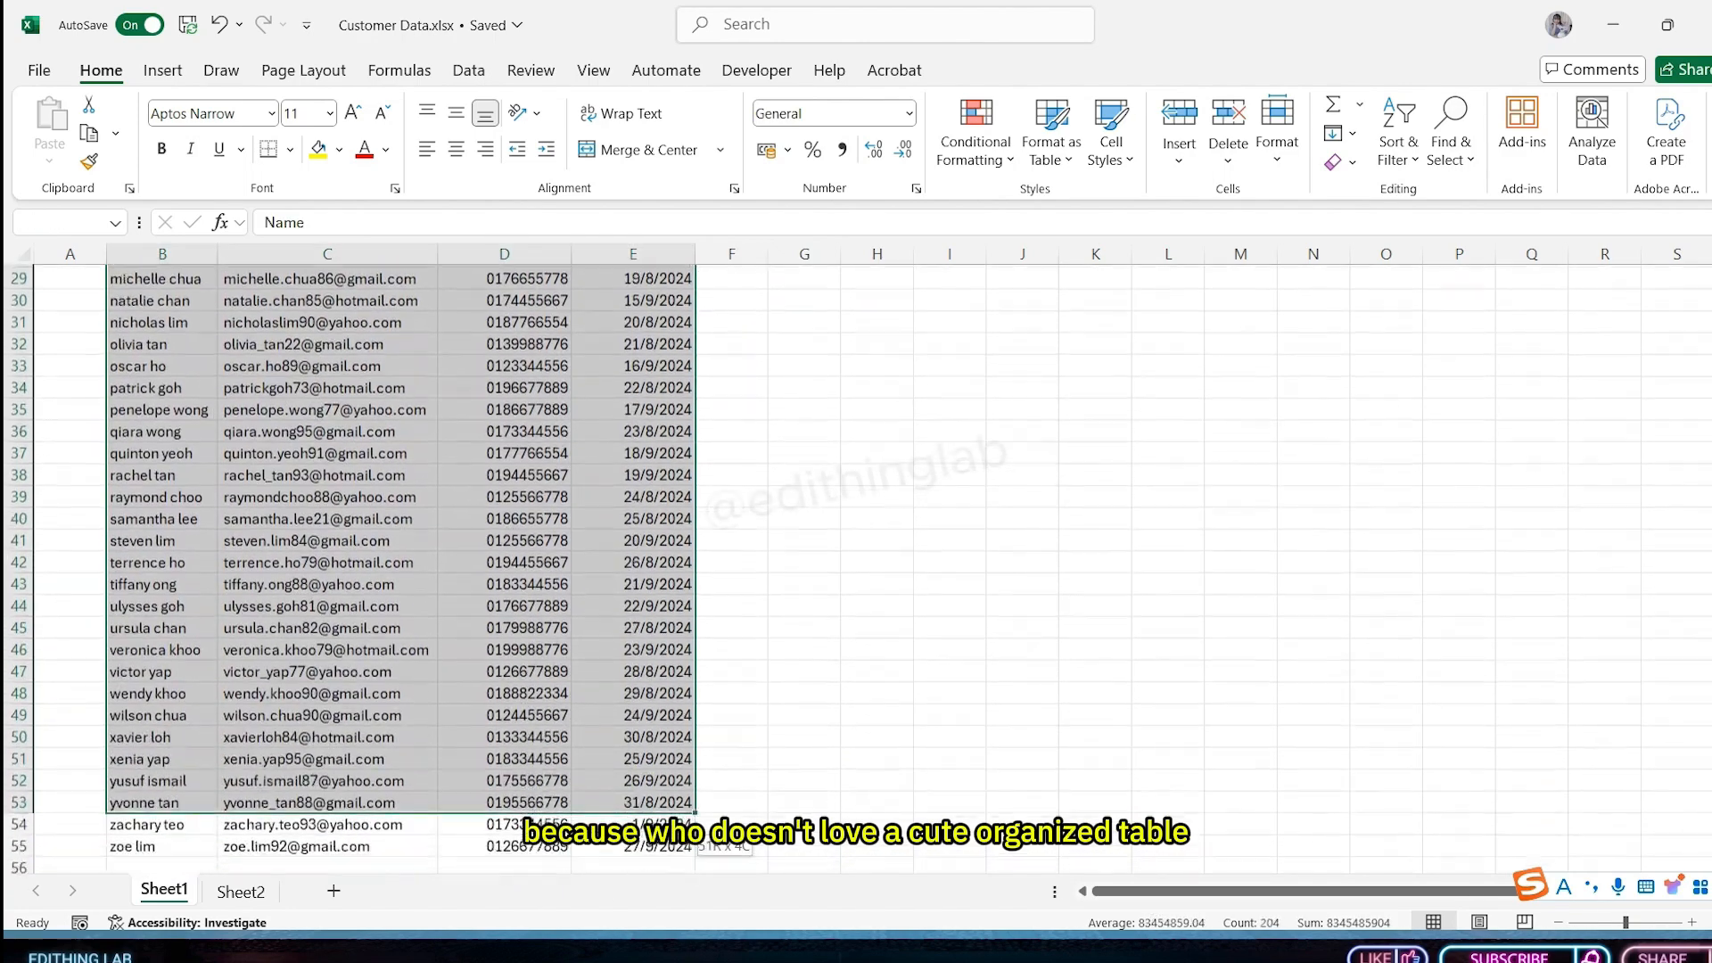
pyautogui.scroll(10, 482, 542)
pyautogui.scroll(1, 482, 542)
pyautogui.click(163, 70)
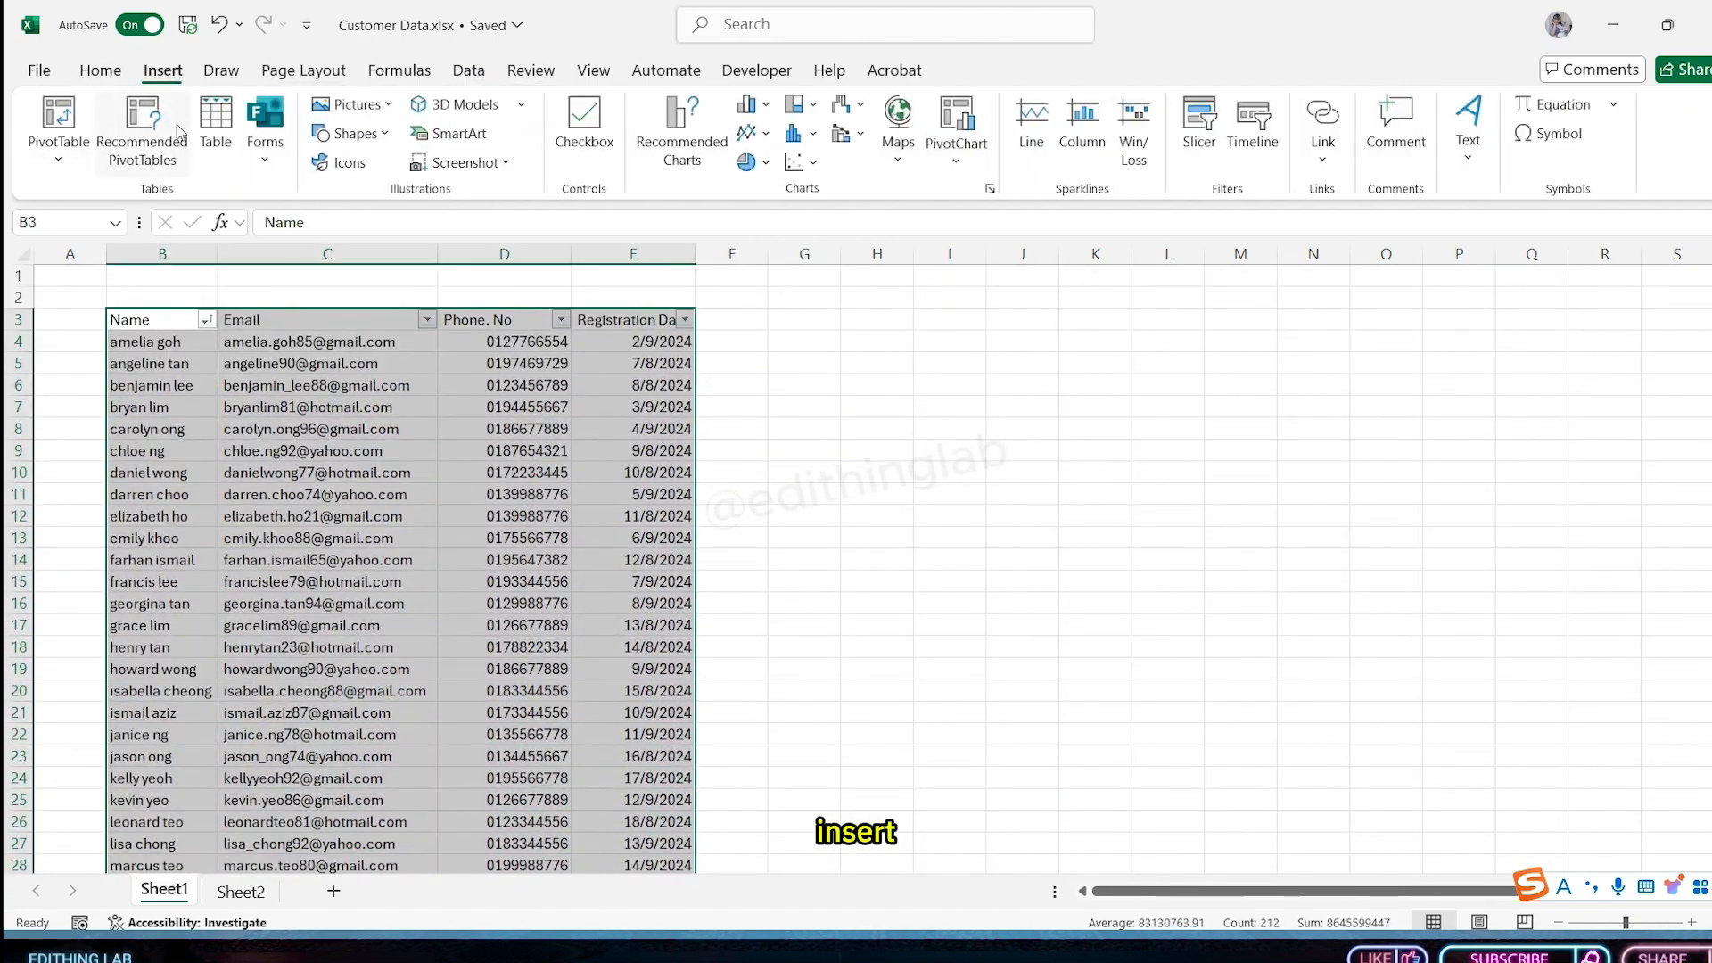
pyautogui.click(225, 116)
pyautogui.press('Return')
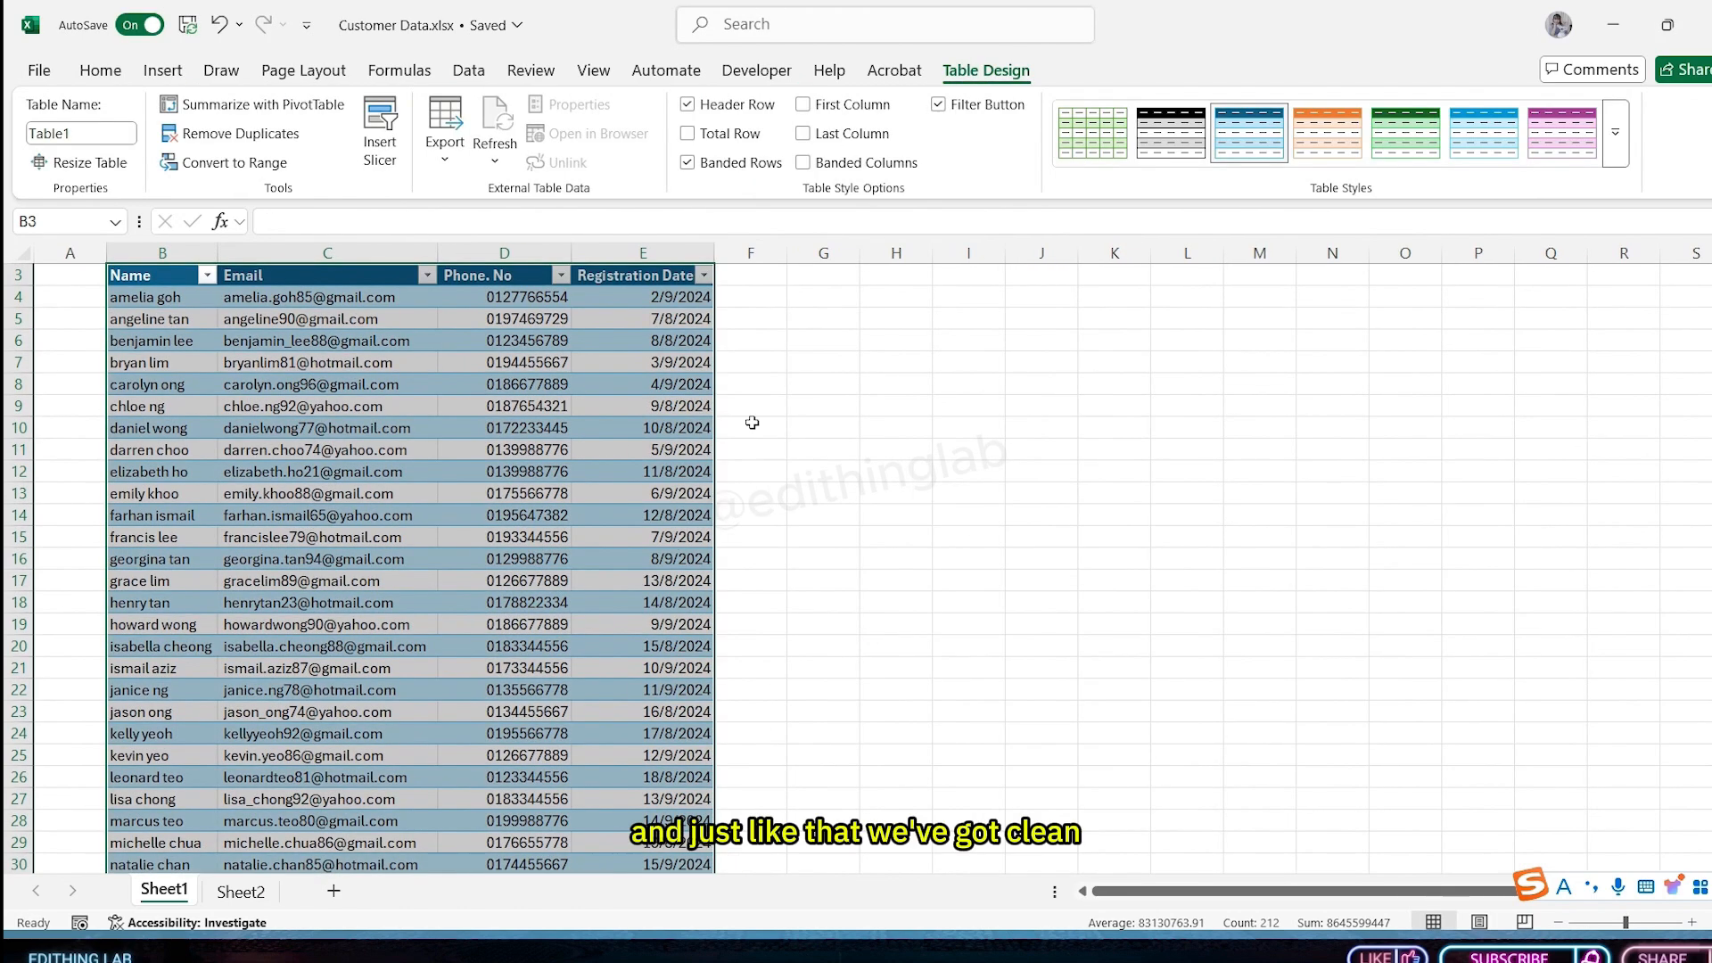
# - Apply a medium black-and-grey table style to the table
pyautogui.click(1613, 140)
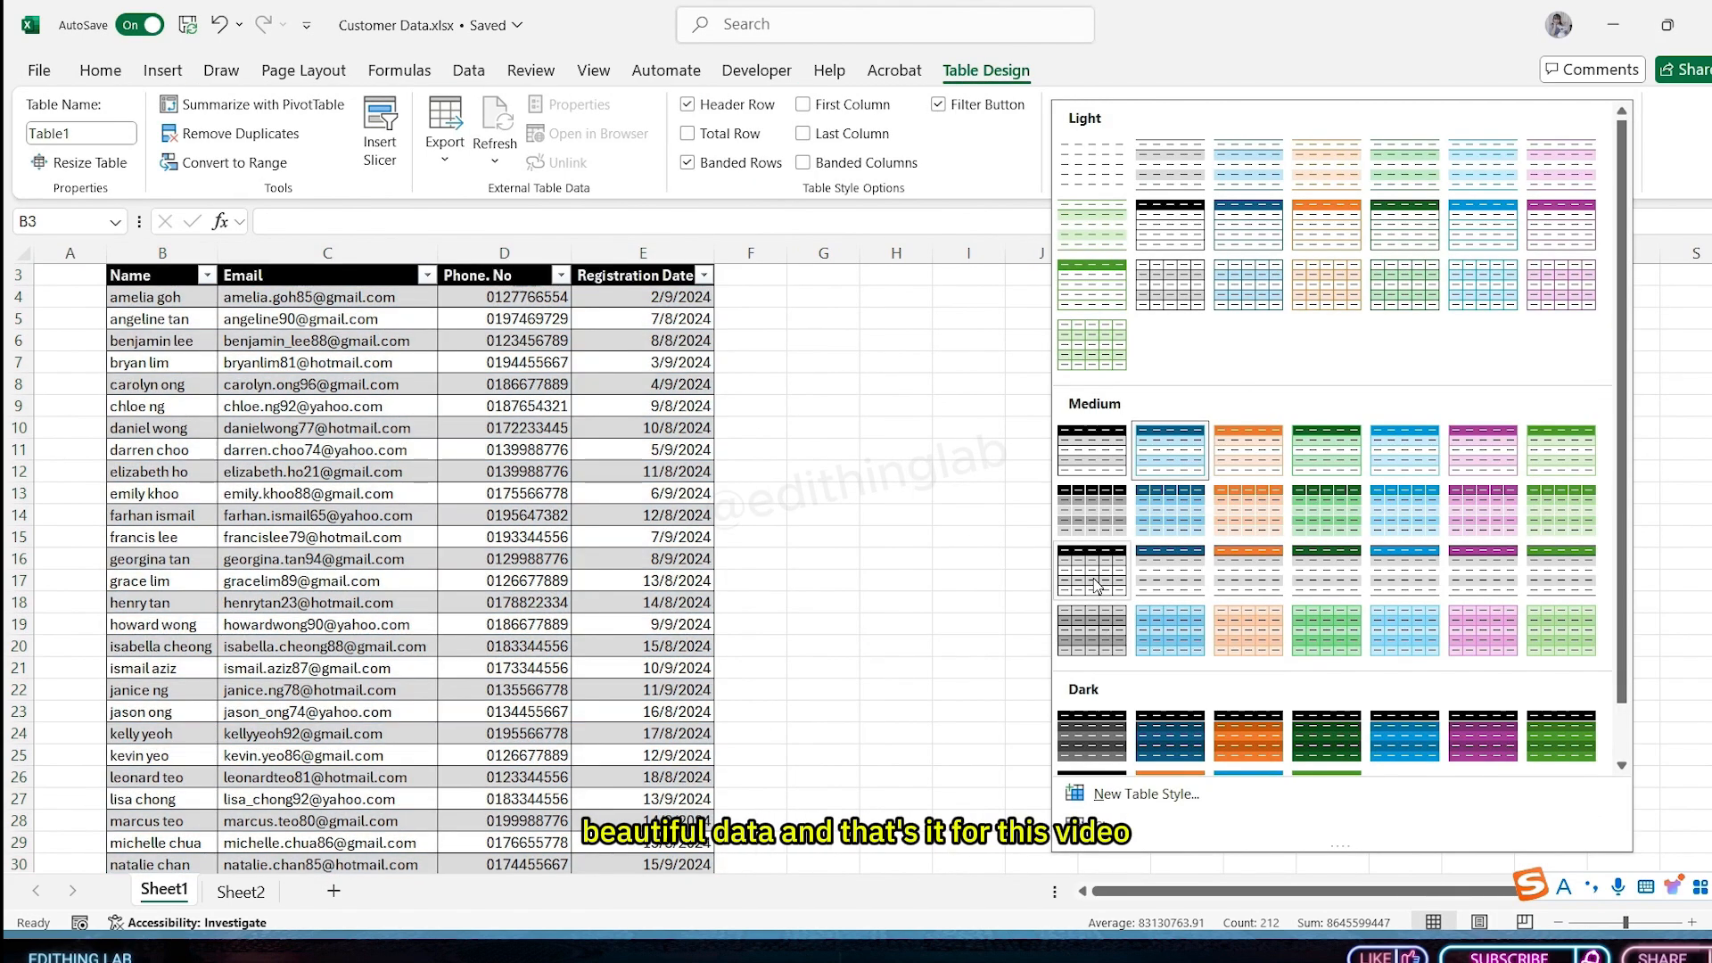
pyautogui.click(1096, 588)
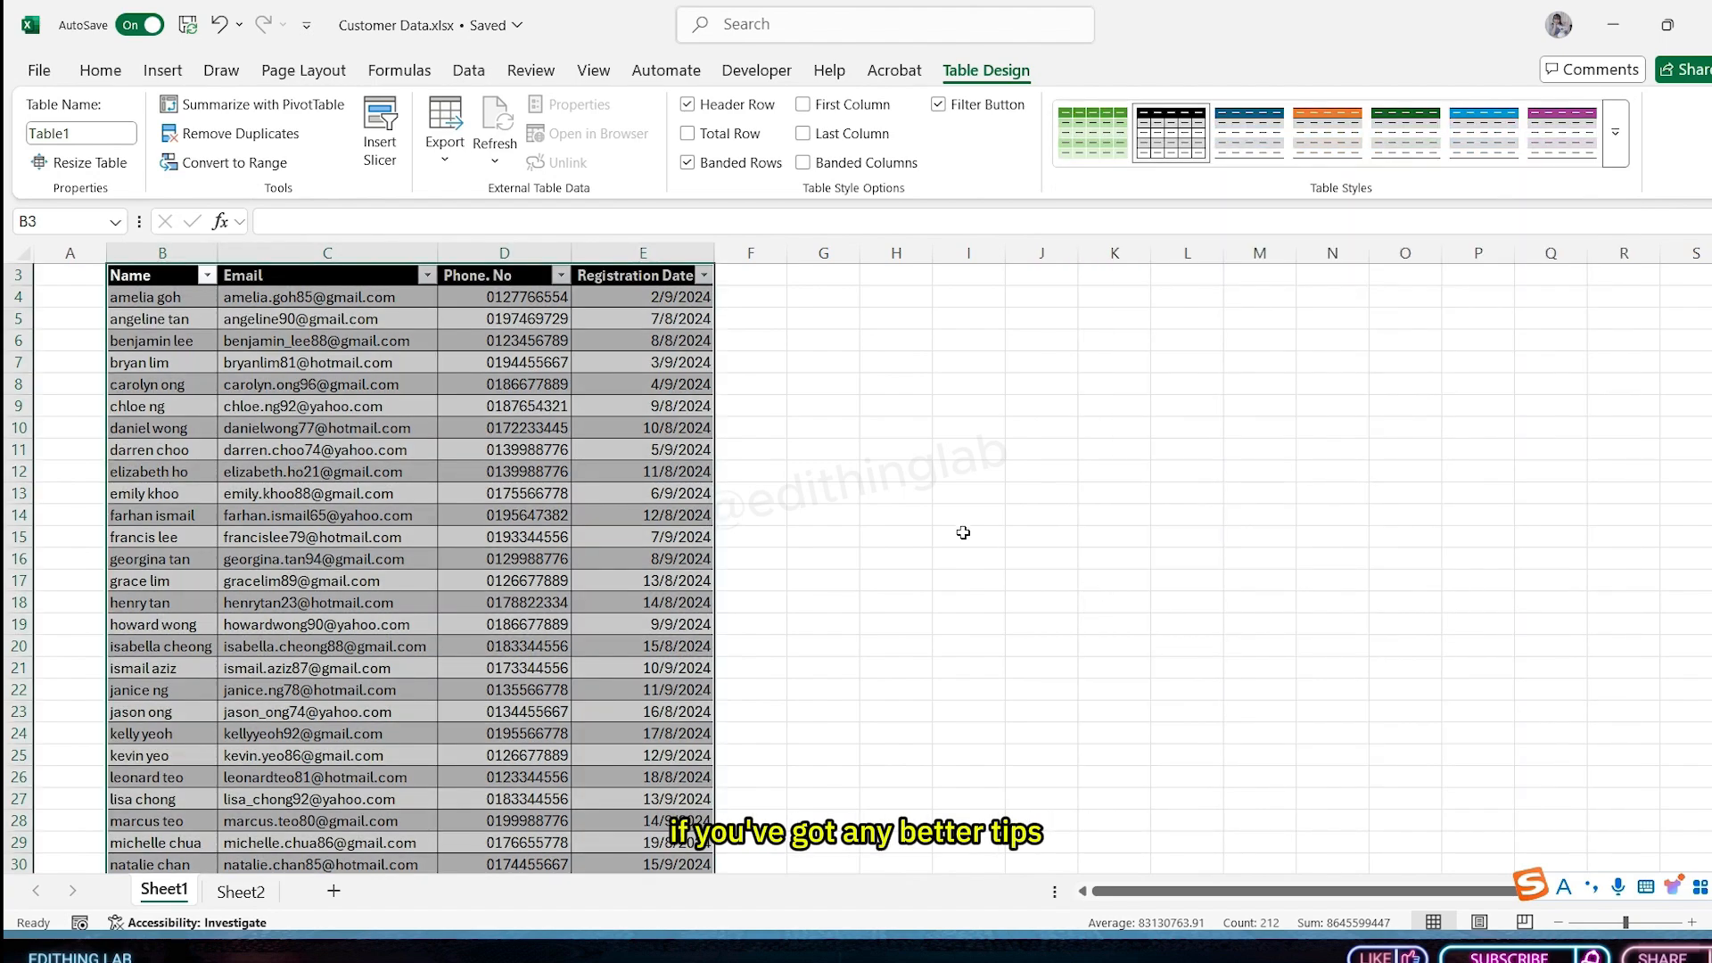
pyautogui.click(968, 537)
pyautogui.scroll(1, 534, 496)
pyautogui.scroll(-10, 534, 497)
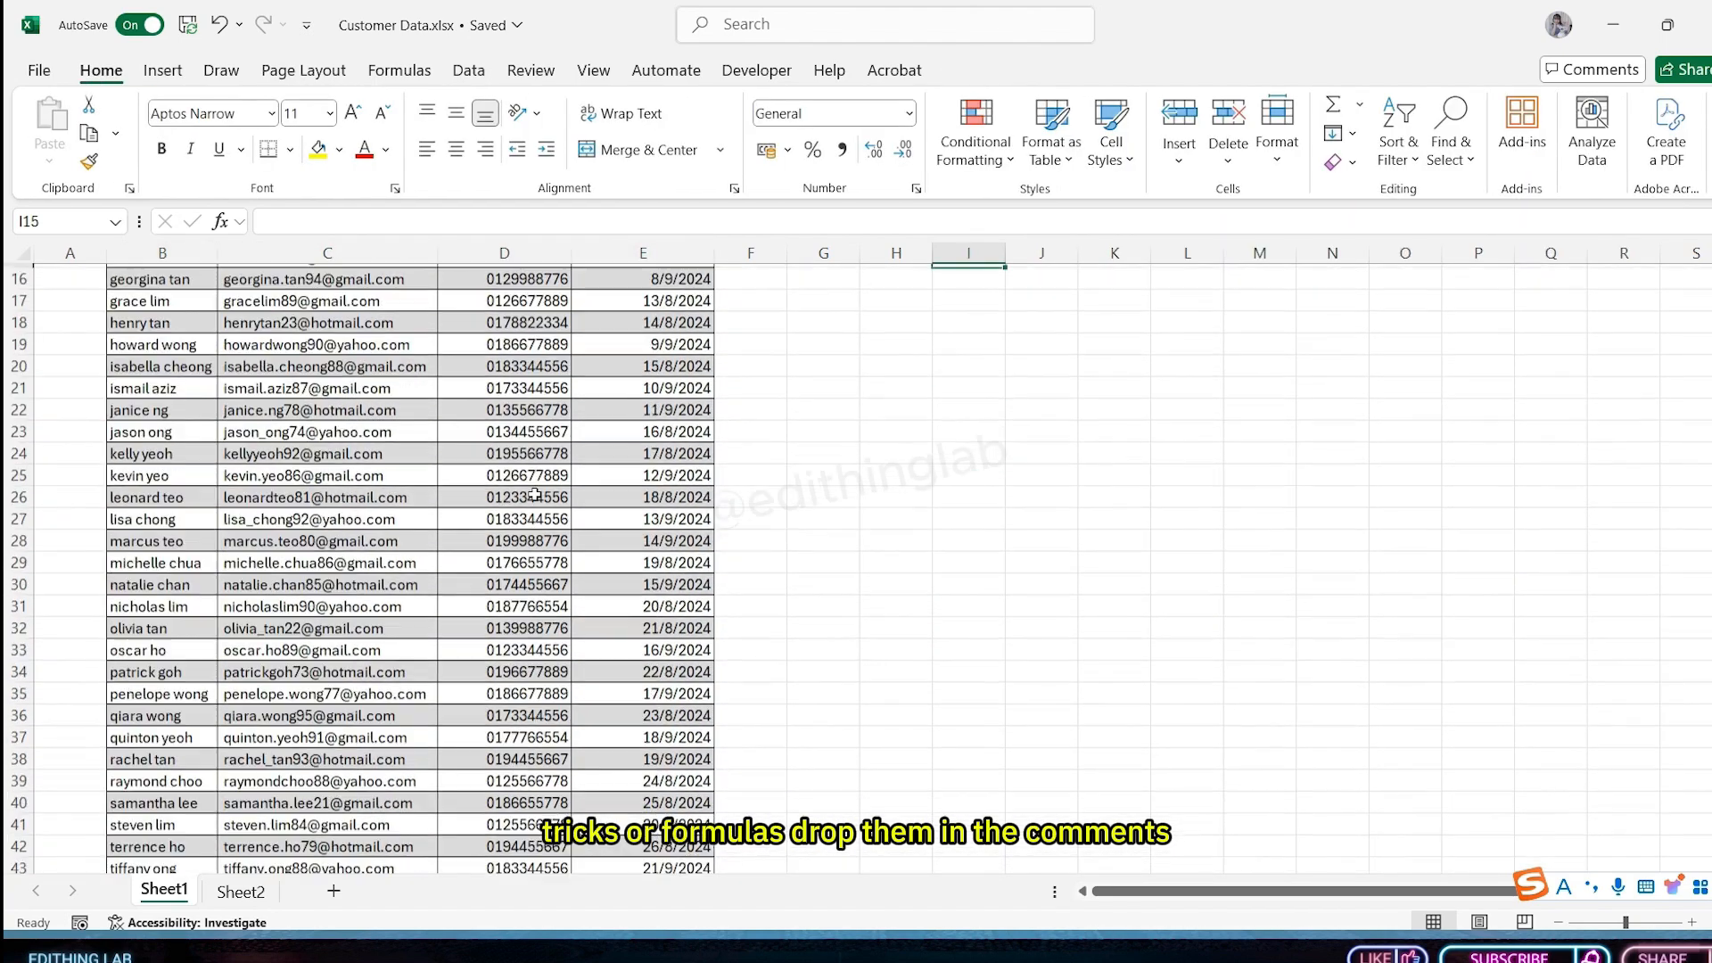
pyautogui.scroll(10, 534, 494)
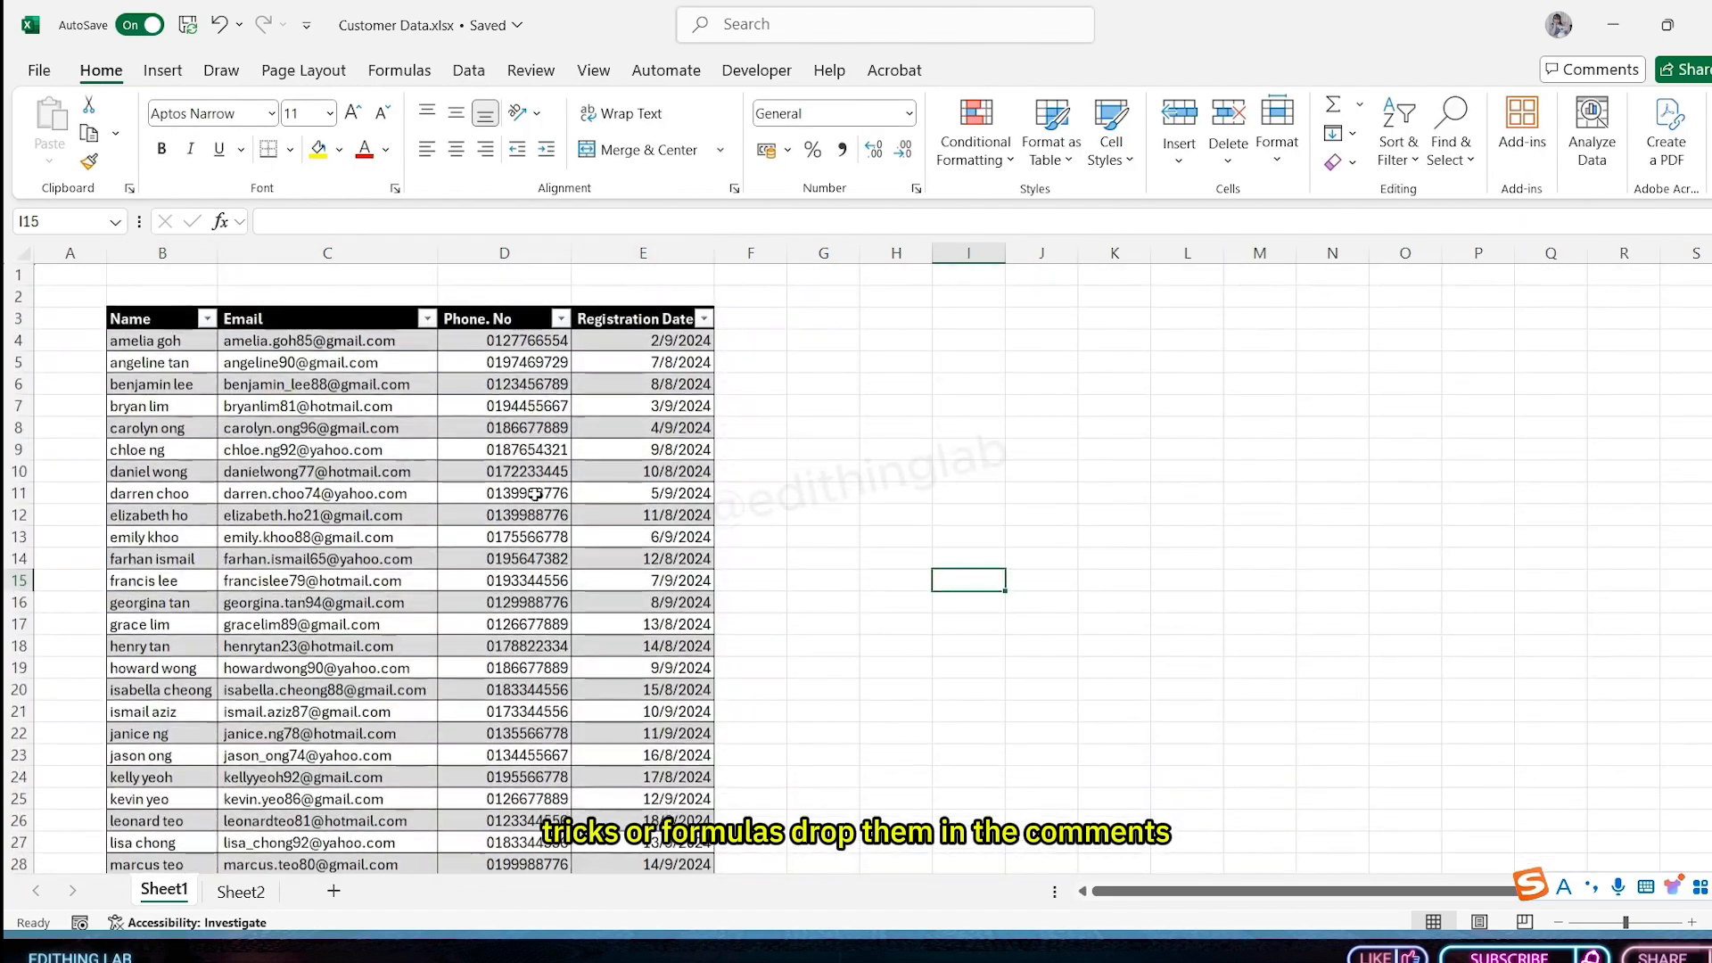